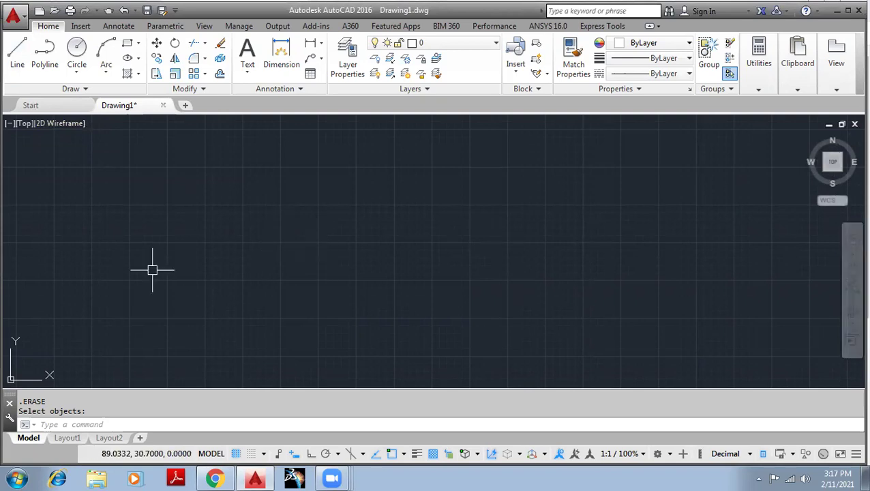
- Reposition the view around the drawing origin and start a new line
{"action": "middle_click_drag", "start_coordinate": [127, 274], "coordinate": [208, 228]}
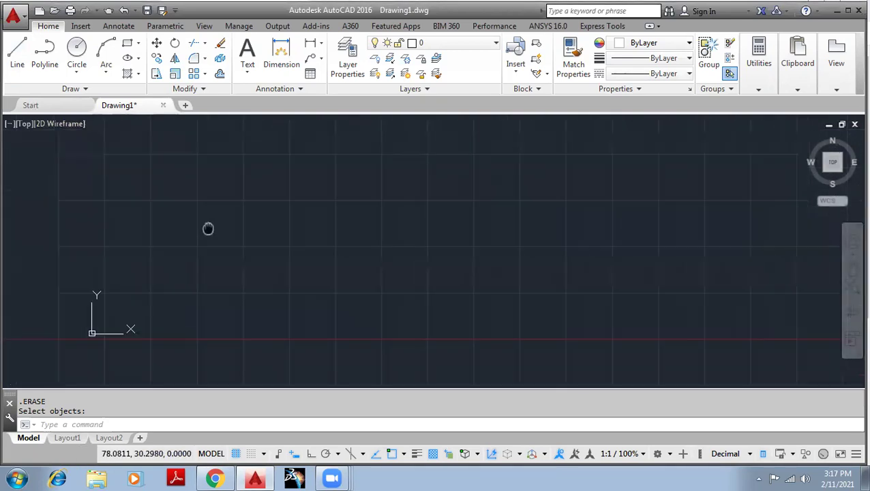
{"action": "scroll", "coordinate": [180, 237], "scroll_direction": "down", "scroll_amount": 2}
{"action": "scroll", "coordinate": [155, 228], "scroll_direction": "down", "scroll_amount": 2}
{"action": "scroll", "coordinate": [154, 228], "scroll_direction": "up", "scroll_amount": 1}
{"action": "middle_click_drag", "start_coordinate": [142, 239], "coordinate": [153, 261]}
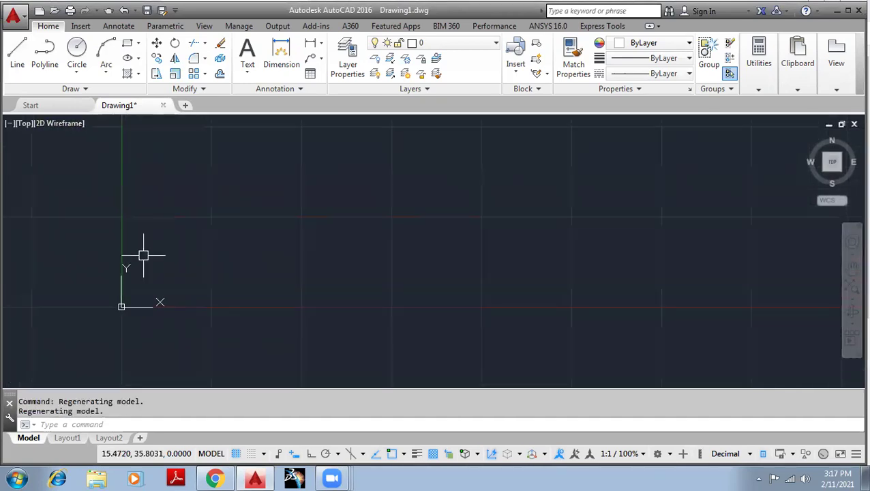
{"action": "scroll", "coordinate": [173, 238], "scroll_direction": "up", "scroll_amount": 2}
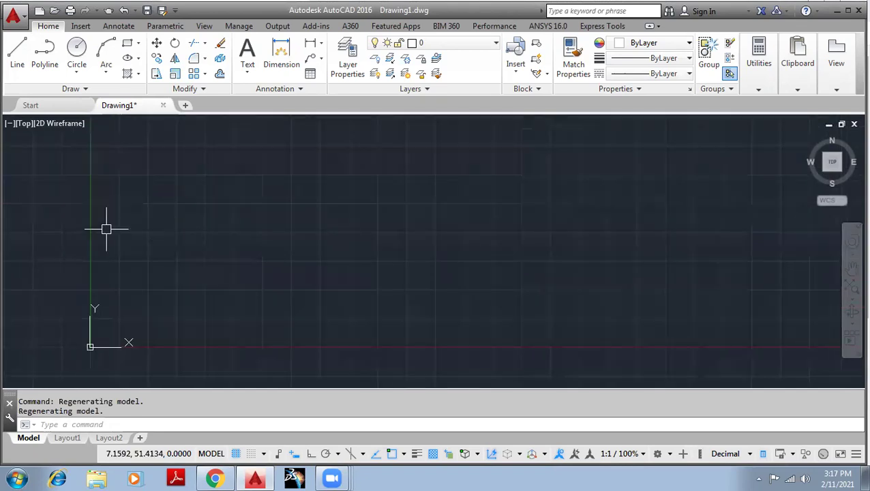
{"action": "left_click", "coordinate": [17, 52]}
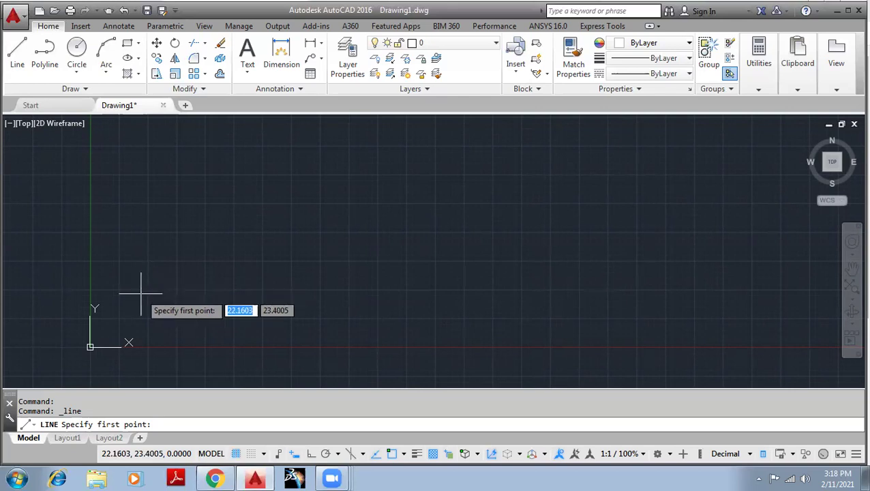
- Start the line at 10,10 and give it length 30 at a 10° angle
{"action": "type", "text": "10"}
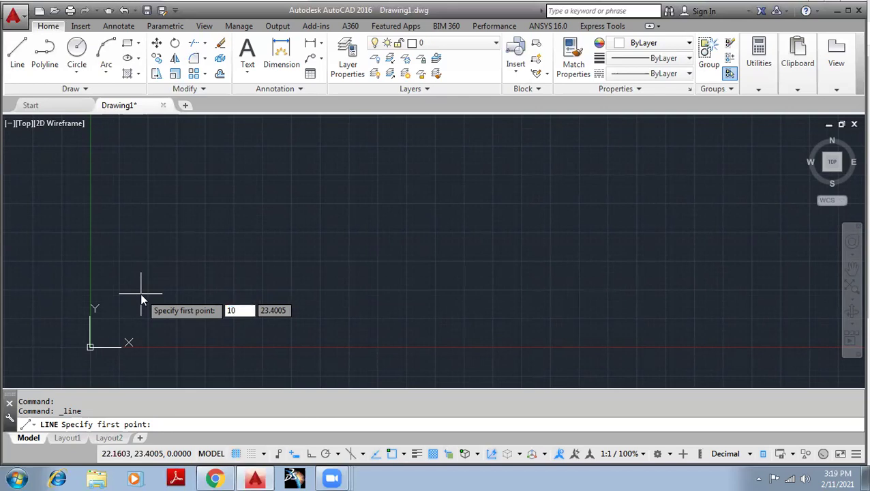
{"action": "key", "text": "Tab"}
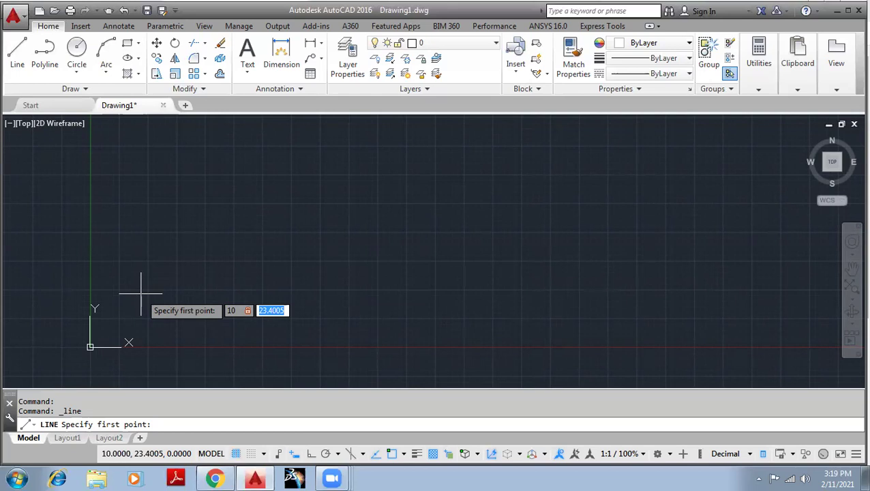
{"action": "type", "text": "10"}
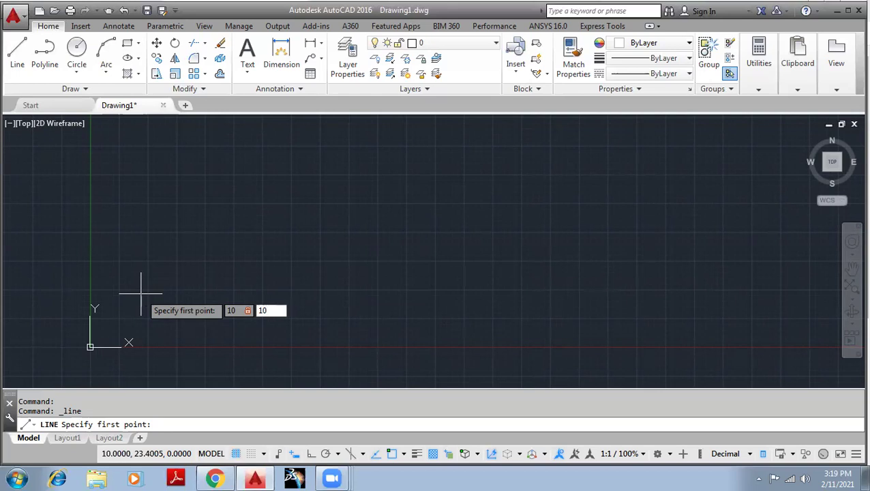
{"action": "key", "text": "Return"}
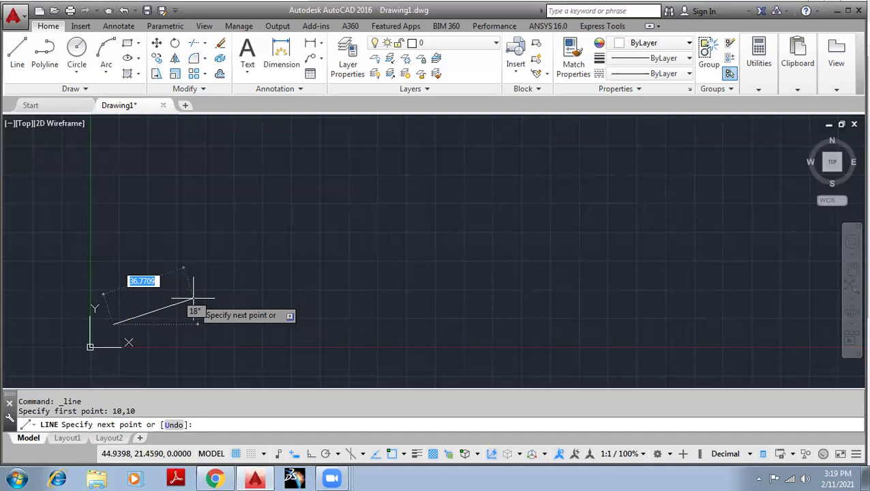
{"action": "type", "text": "30"}
{"action": "key", "text": "Tab"}
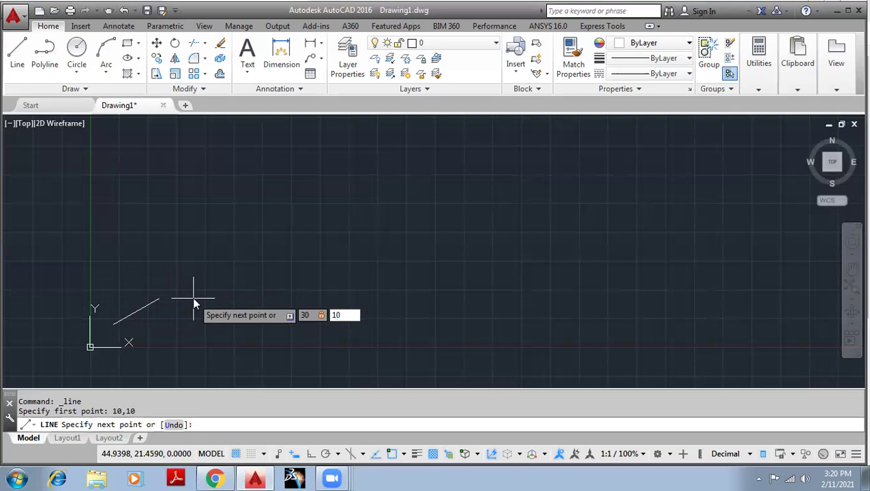
{"action": "key", "text": "Return"}
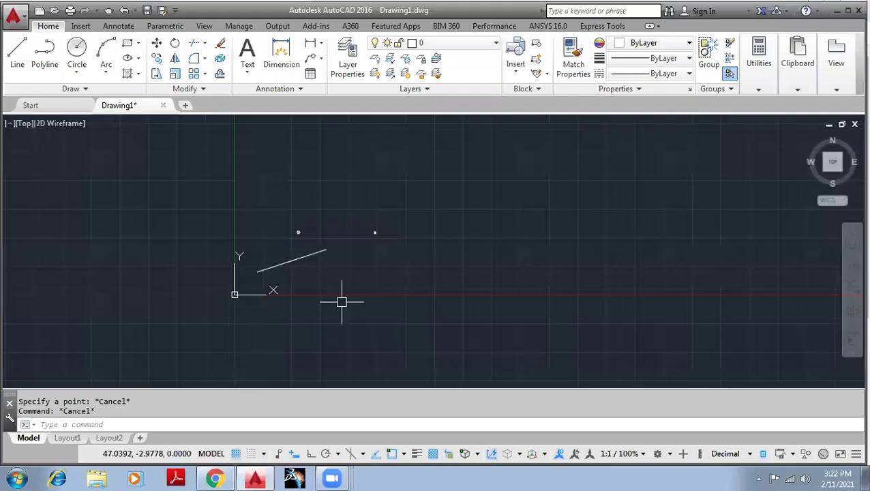
- Zoom in on the area above the drawn line
{"action": "scroll", "coordinate": [273, 255], "scroll_direction": "up", "scroll_amount": 2}
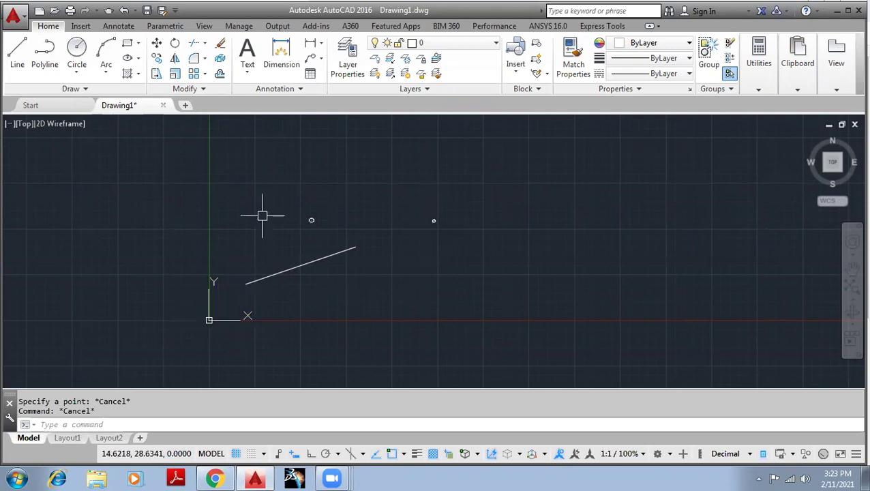
- Draw a horizontal line from the left point marker to the right one
{"action": "scroll", "coordinate": [430, 220], "scroll_direction": "up", "scroll_amount": 4}
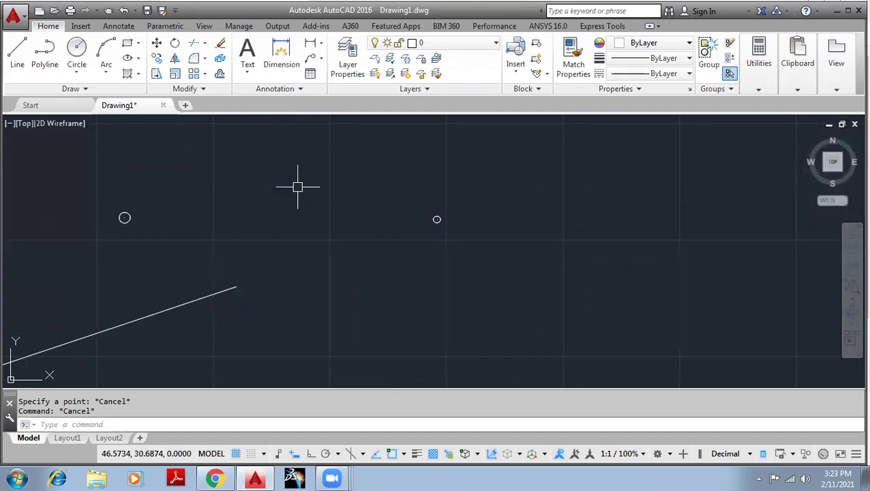
{"action": "middle_click_drag", "start_coordinate": [223, 179], "coordinate": [266, 184]}
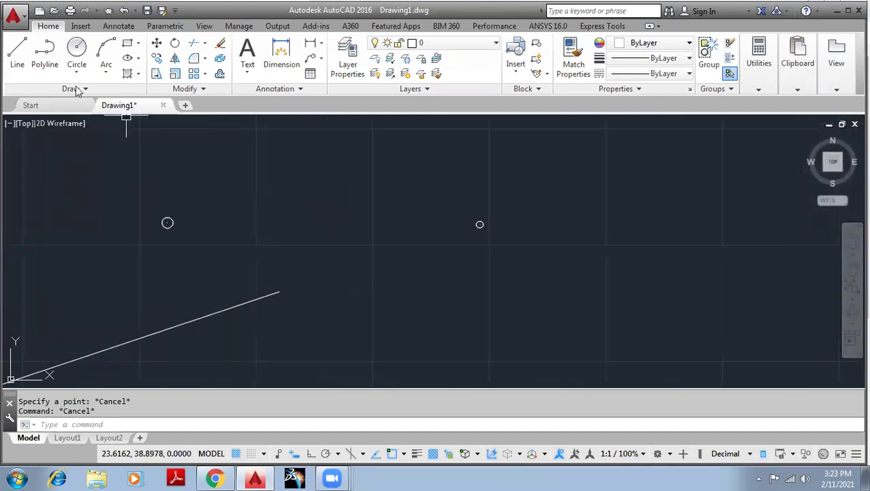
{"action": "left_click", "coordinate": [17, 51]}
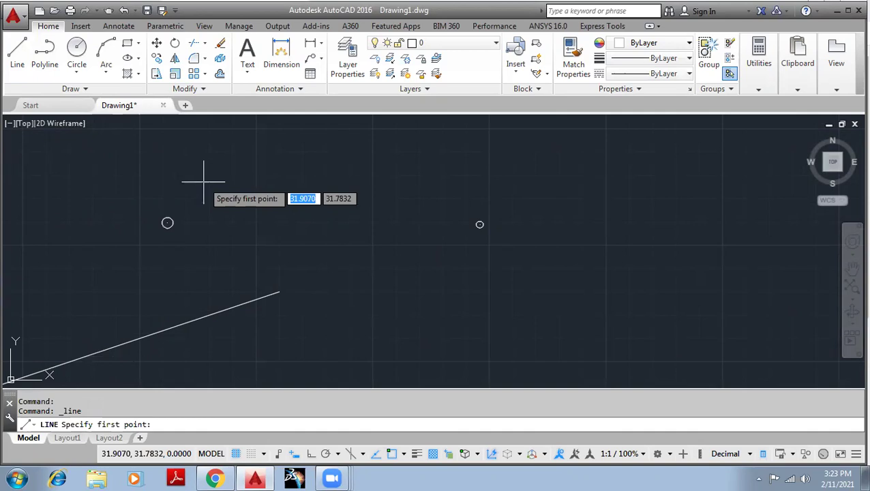
{"action": "left_click", "coordinate": [167, 222]}
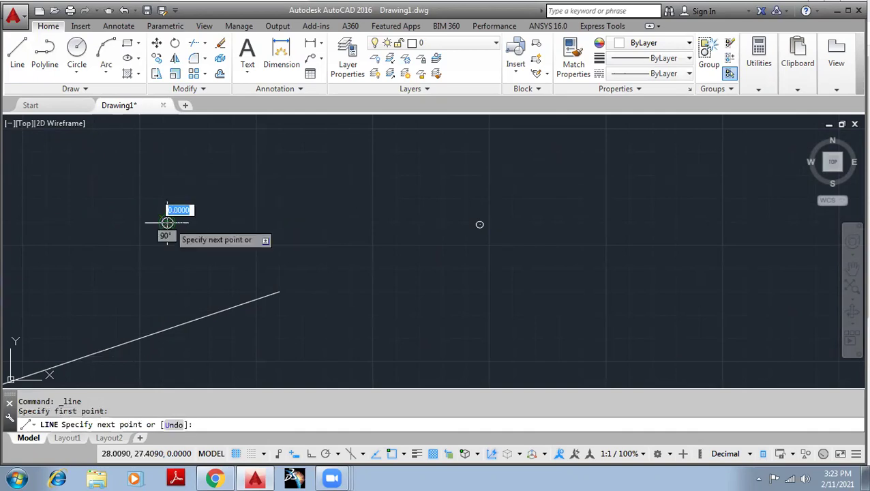
{"action": "left_click", "coordinate": [479, 224]}
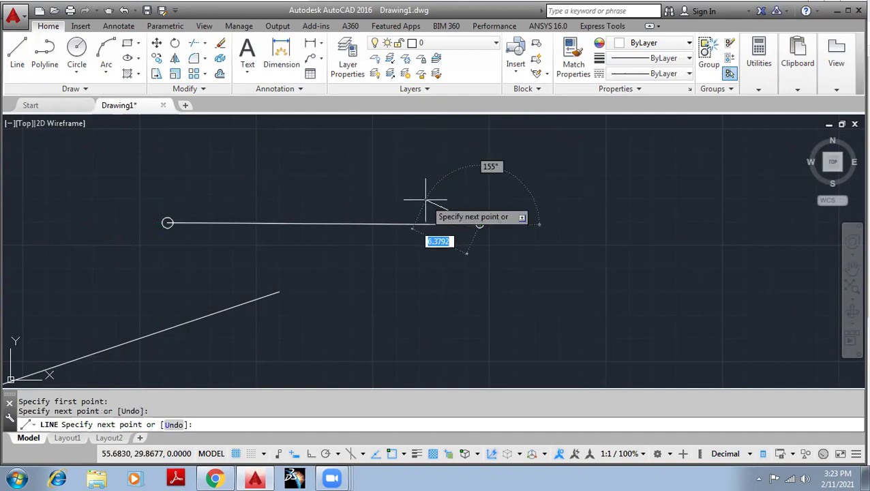
{"action": "key", "text": "Escape"}
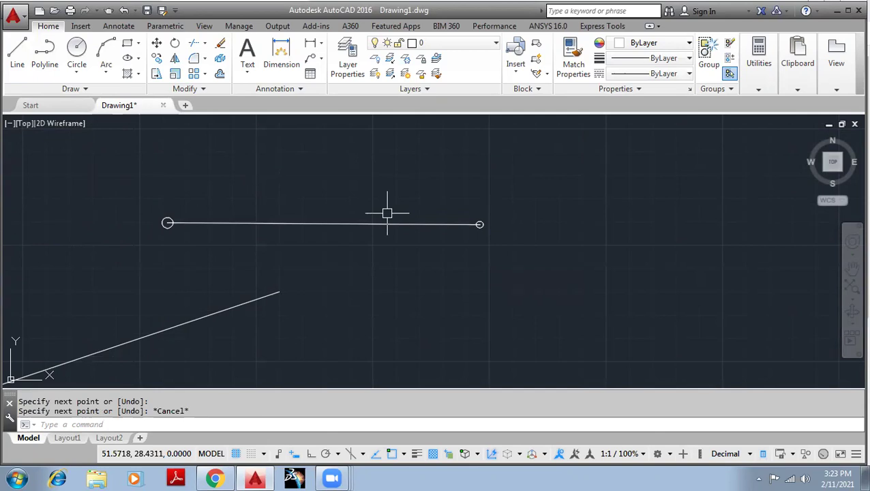
{"action": "scroll", "coordinate": [325, 218], "scroll_direction": "down", "scroll_amount": 2}
{"action": "scroll", "coordinate": [255, 218], "scroll_direction": "down", "scroll_amount": 1}
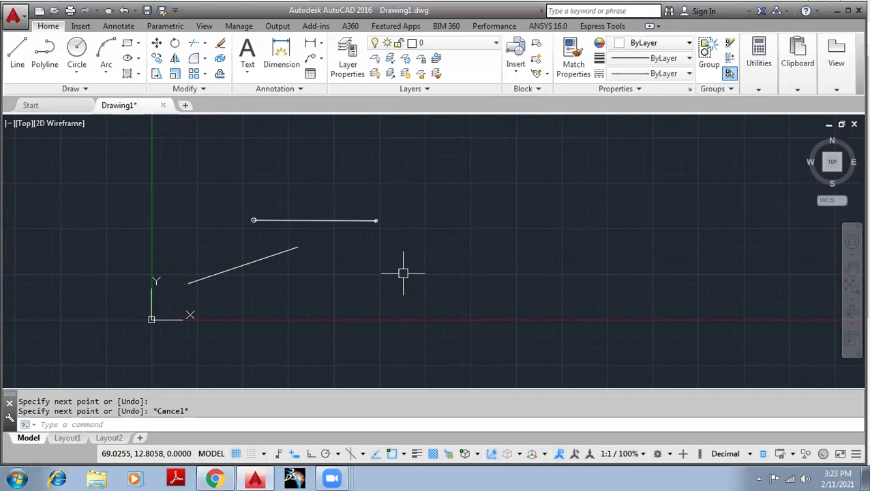
- Window-select both lines and the two point markers and delete them
{"action": "left_click", "coordinate": [431, 278]}
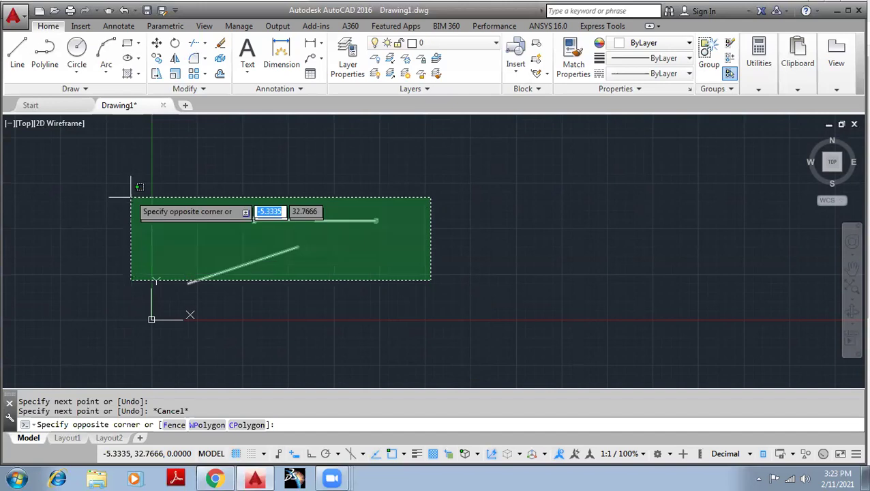
{"action": "left_click", "coordinate": [140, 166]}
{"action": "key", "text": "Delete"}
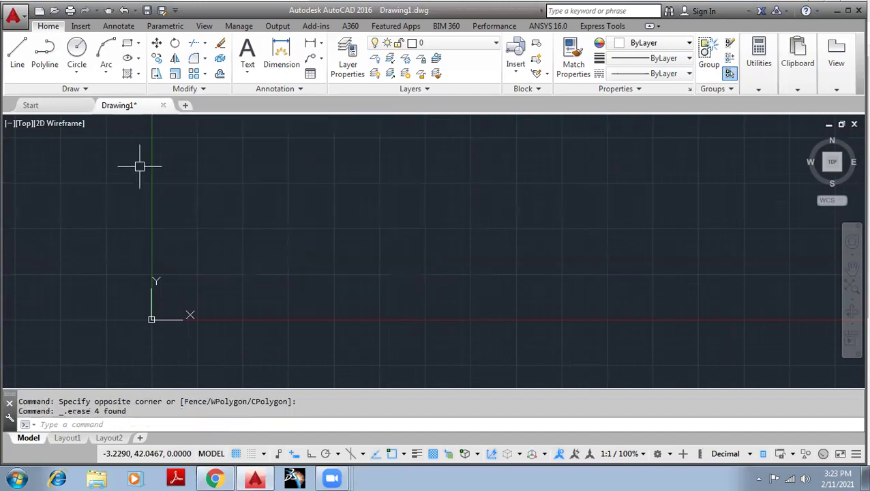
{"action": "scroll", "coordinate": [336, 196], "scroll_direction": "down", "scroll_amount": 2}
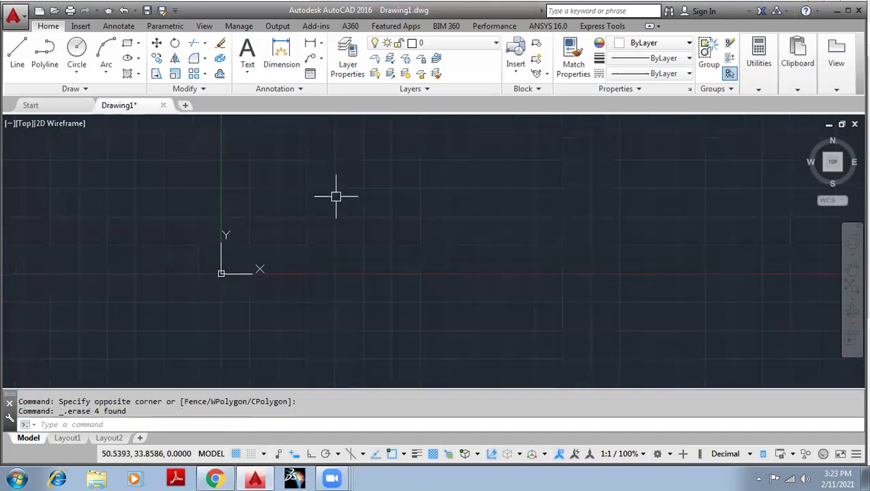
{"action": "scroll", "coordinate": [266, 258], "scroll_direction": "up", "scroll_amount": 2}
{"action": "scroll", "coordinate": [300, 252], "scroll_direction": "up", "scroll_amount": 2}
{"action": "scroll", "coordinate": [244, 241], "scroll_direction": "up", "scroll_amount": 2}
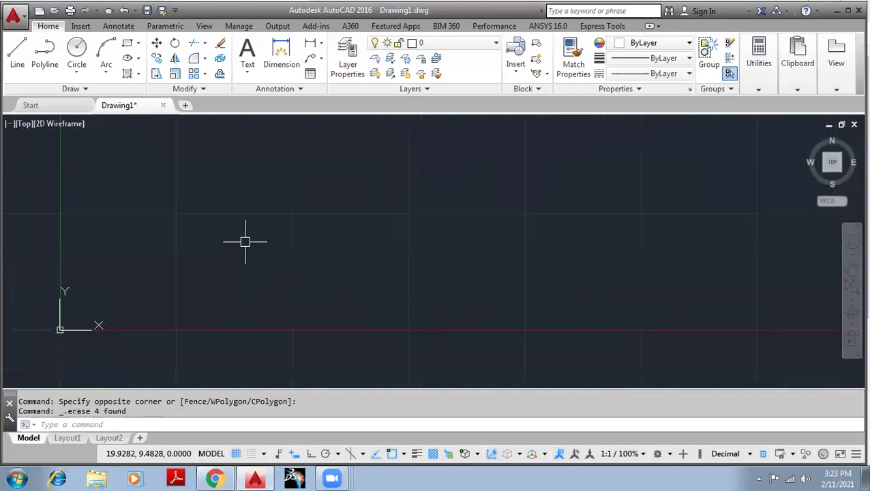
- Start a new line at 10,10, then cancel it before the next point
{"action": "left_click", "coordinate": [17, 60]}
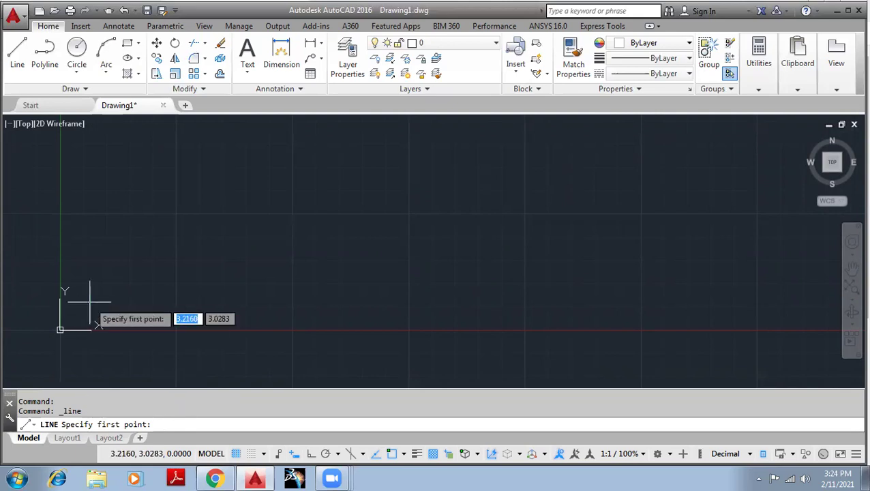
{"action": "type", "text": "10"}
{"action": "key", "text": "Tab"}
{"action": "type", "text": "10"}
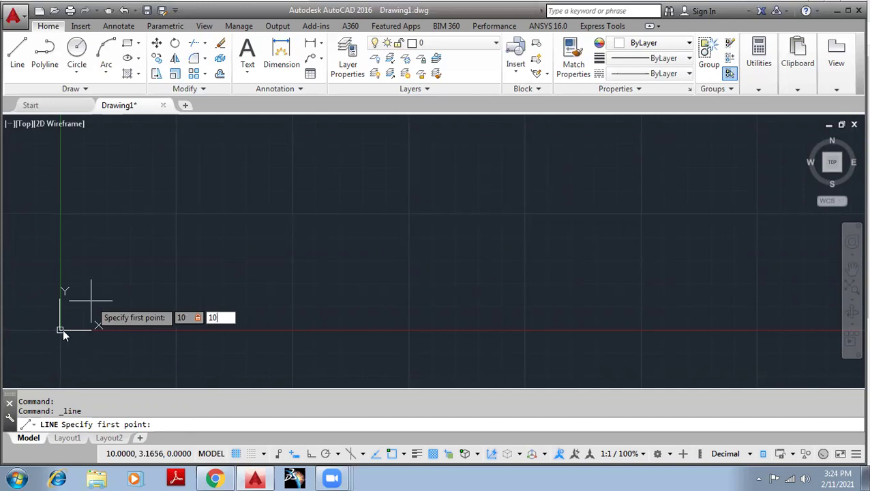
{"action": "key", "text": "Return"}
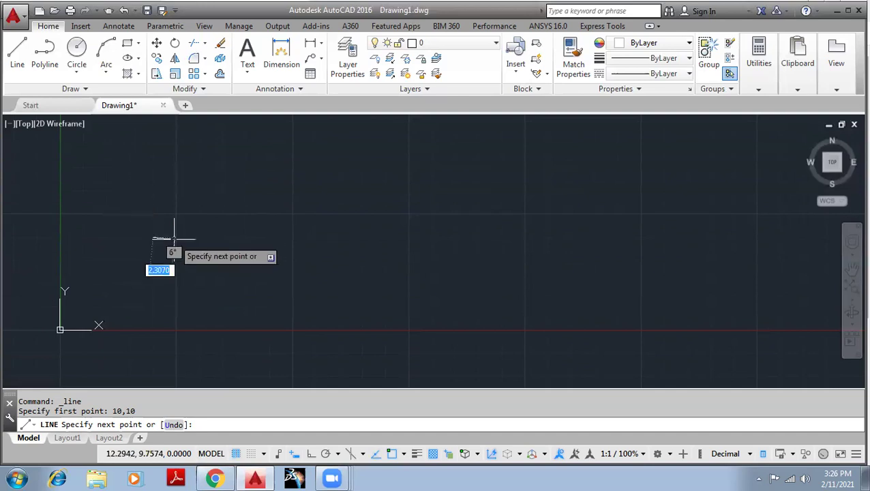
{"action": "key", "text": "Escape"}
{"action": "key", "text": "Escape"}
{"action": "key", "text": "Escape"}
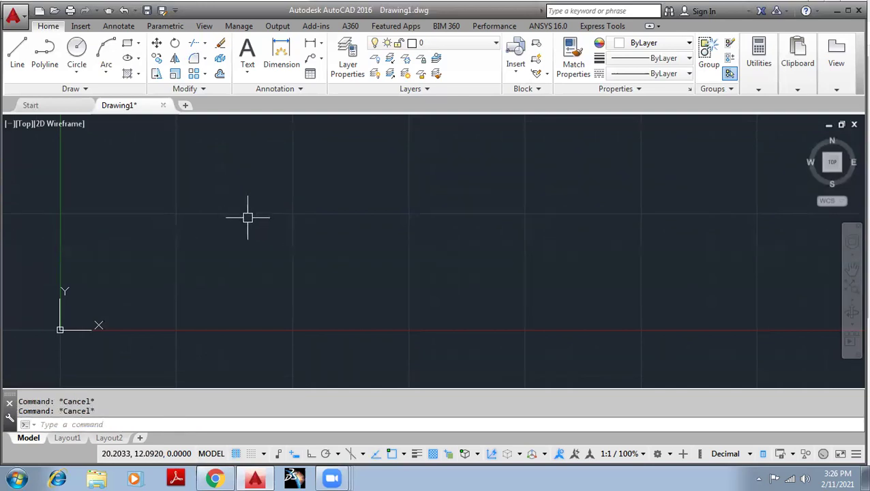
- Start a new line with the L command, its first point at 0,0
{"action": "type", "text": "l"}
{"action": "key", "text": "Return"}
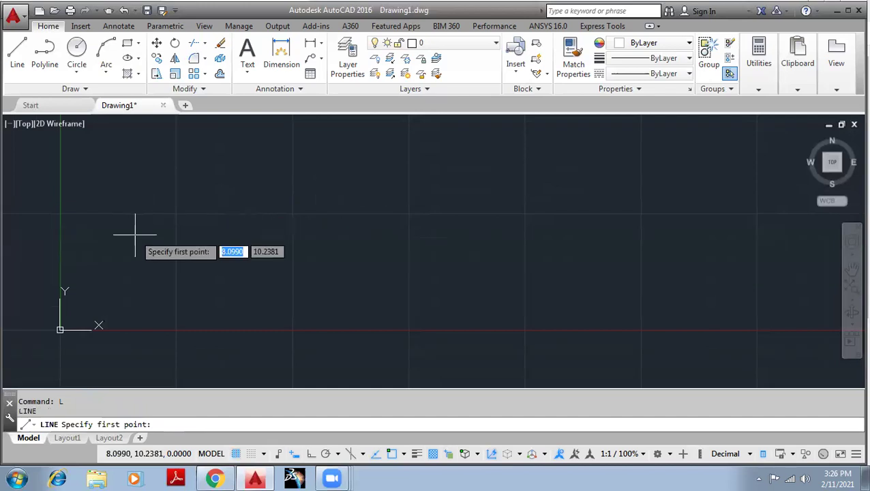
{"action": "type", "text": "0"}
{"action": "key", "text": "Tab"}
{"action": "type", "text": "0"}
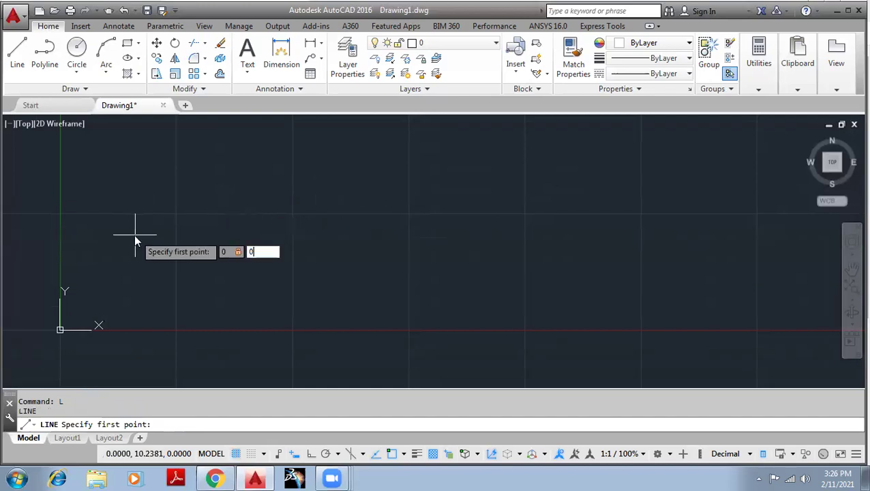
{"action": "key", "text": "Return"}
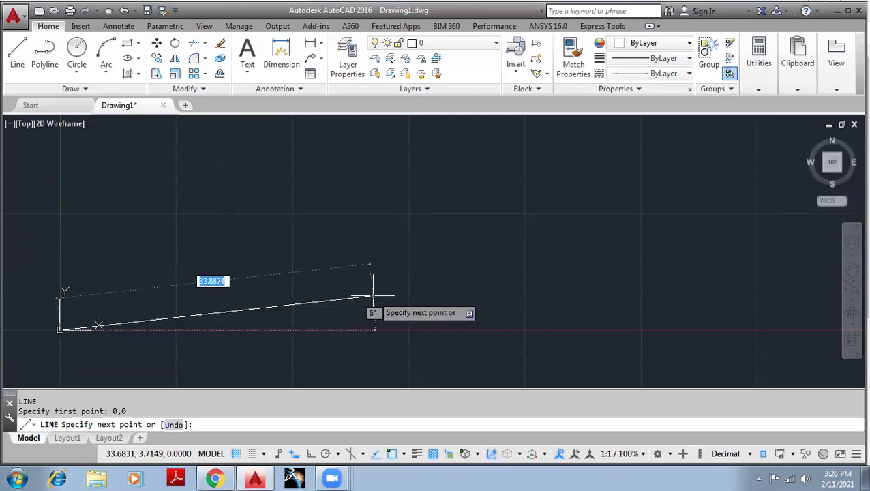
- Enter length 20 at 20°, cancel the line, and turn on Infer Constraints
{"action": "type", "text": "20"}
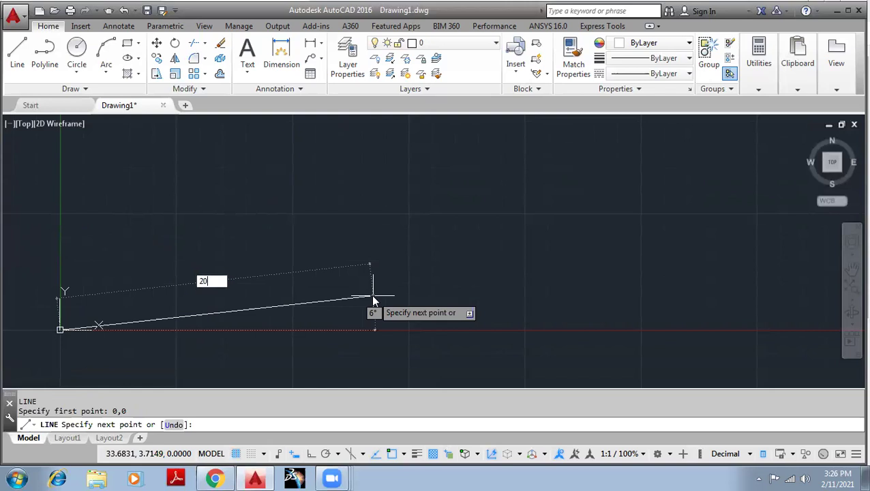
{"action": "key", "text": "Tab"}
{"action": "type", "text": "20"}
{"action": "key", "text": "Tab"}
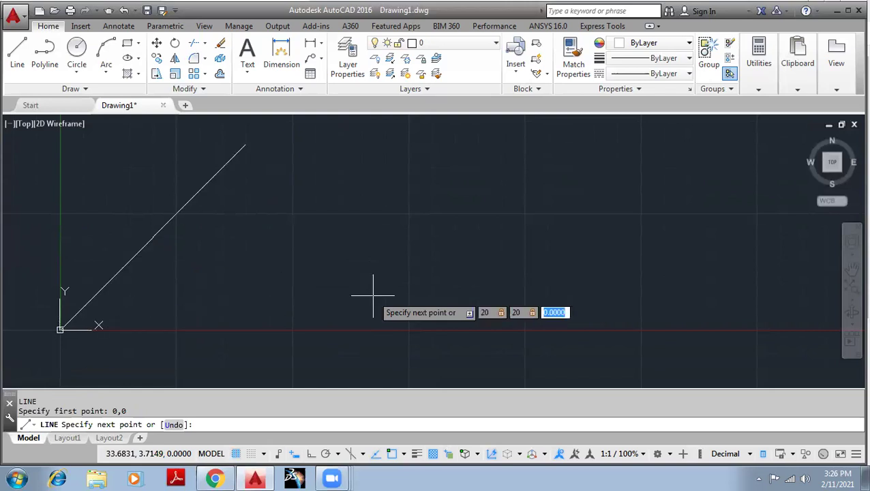
{"action": "key", "text": "BackSpace"}
{"action": "key", "text": "Escape"}
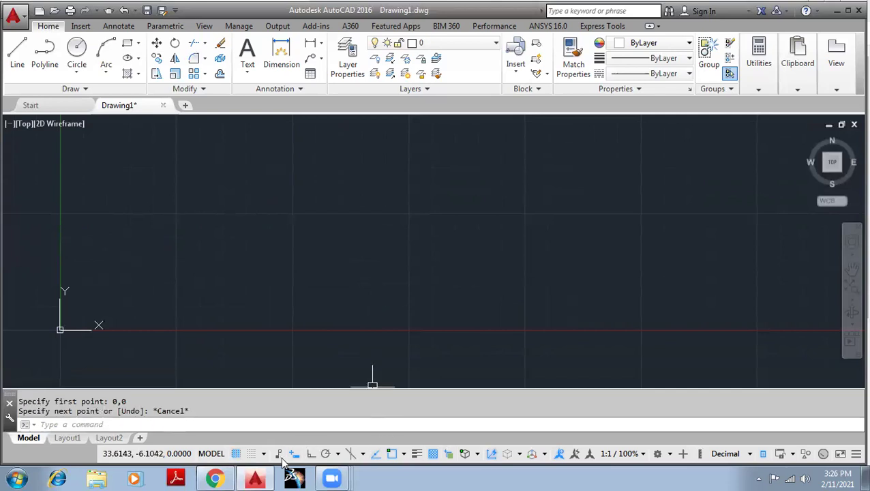
{"action": "left_click", "coordinate": [279, 454]}
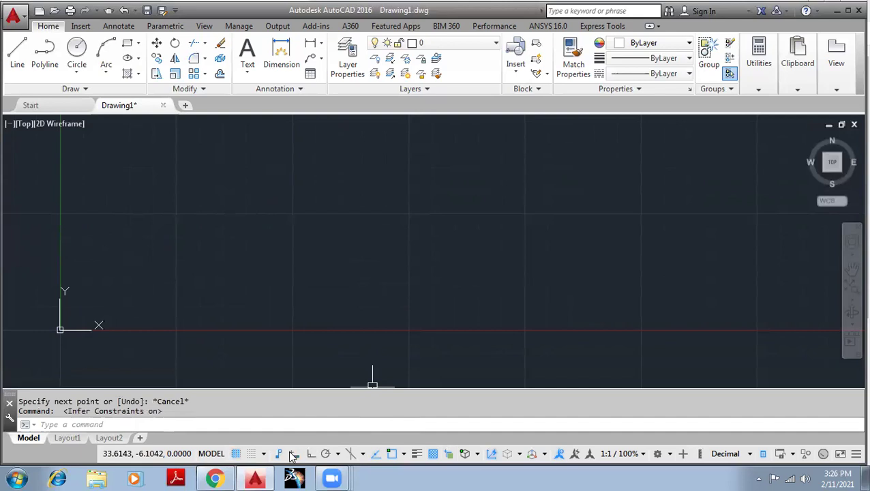
- Draw lines from 0,0 to 20,0 and up to 20,10
{"action": "type", "text": "L"}
{"action": "key", "text": "Return"}
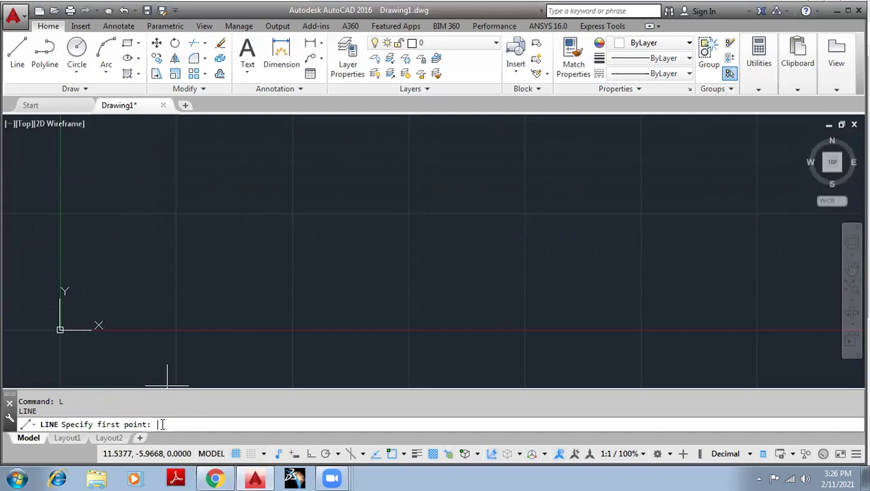
{"action": "type", "text": "0,0"}
{"action": "key", "text": "Return"}
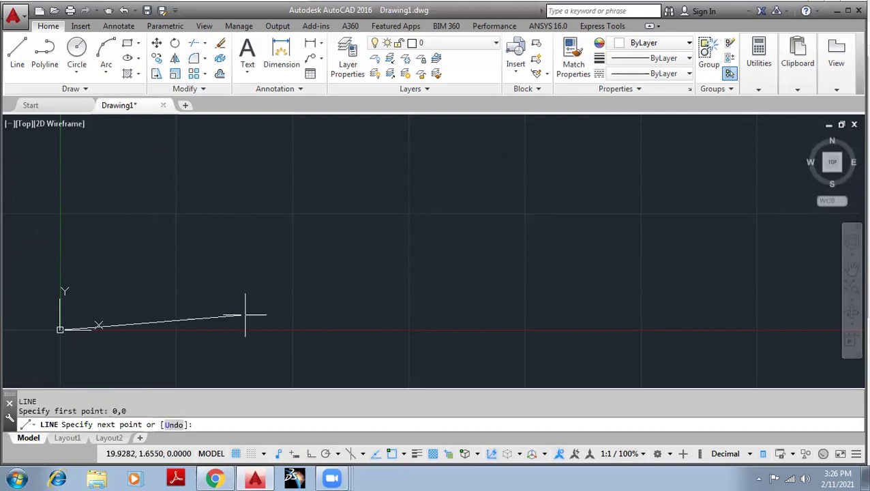
{"action": "type", "text": "20,"}
{"action": "type", "text": "0"}
{"action": "key", "text": "Return"}
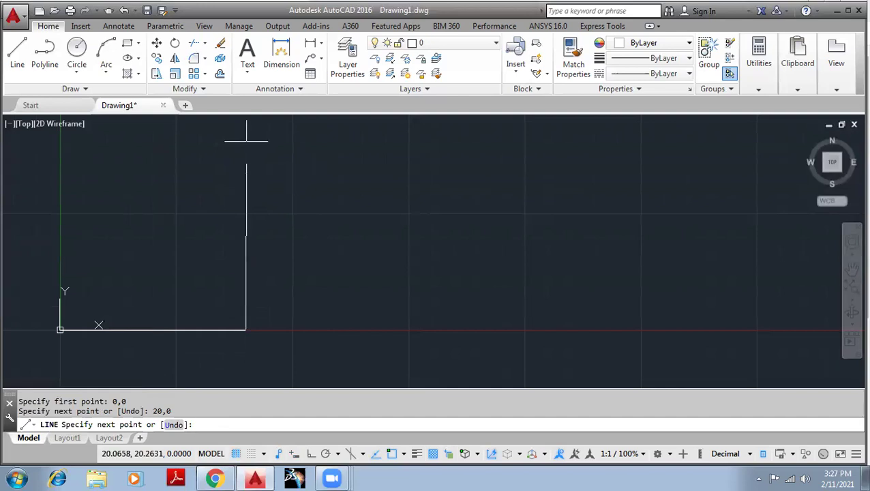
{"action": "type", "text": "20,"}
{"action": "type", "text": "10"}
{"action": "key", "text": "Return"}
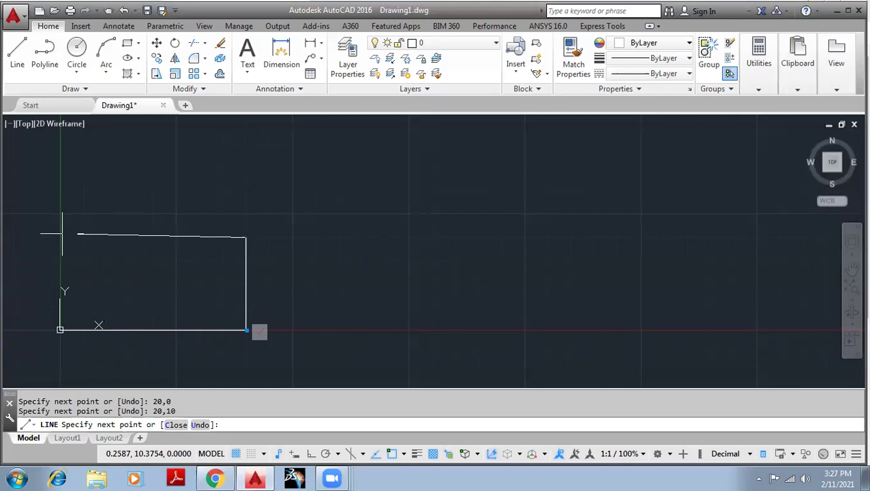
- Undo the stray segment to 0,20, then close the rectangle via 0,10 back to 0,0
{"action": "type", "text": "0,"}
{"action": "type", "text": "20"}
{"action": "key", "text": "Return"}
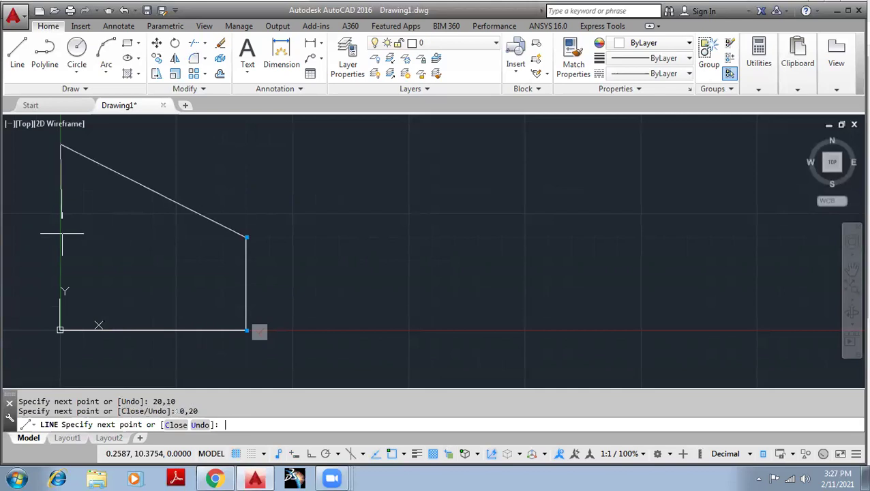
{"action": "key", "text": "ctrl+z"}
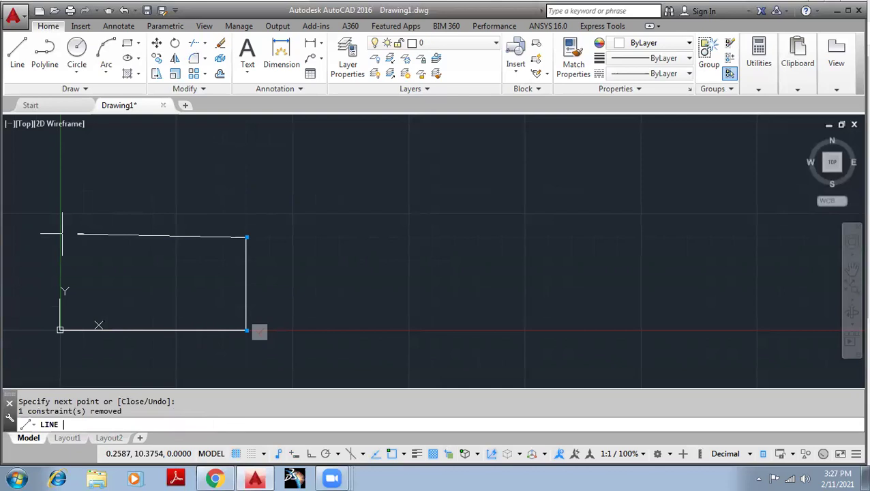
{"action": "type", "text": "0,10"}
{"action": "key", "text": "Return"}
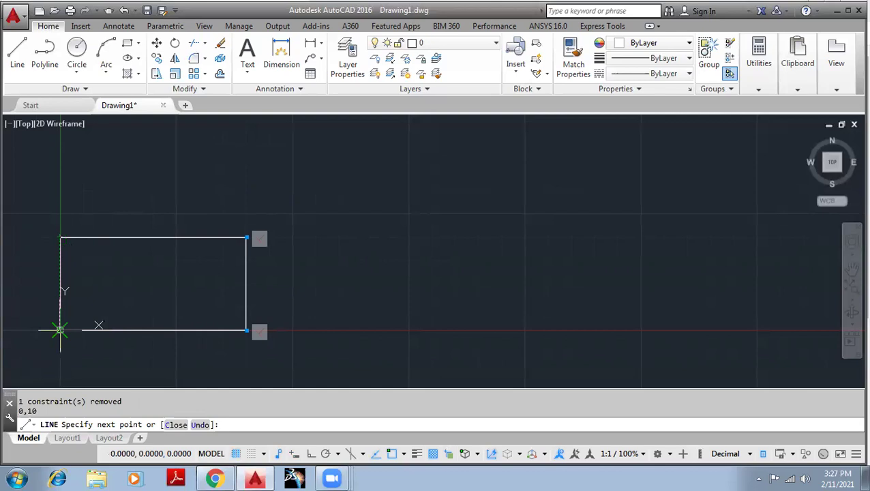
{"action": "type", "text": "0,0"}
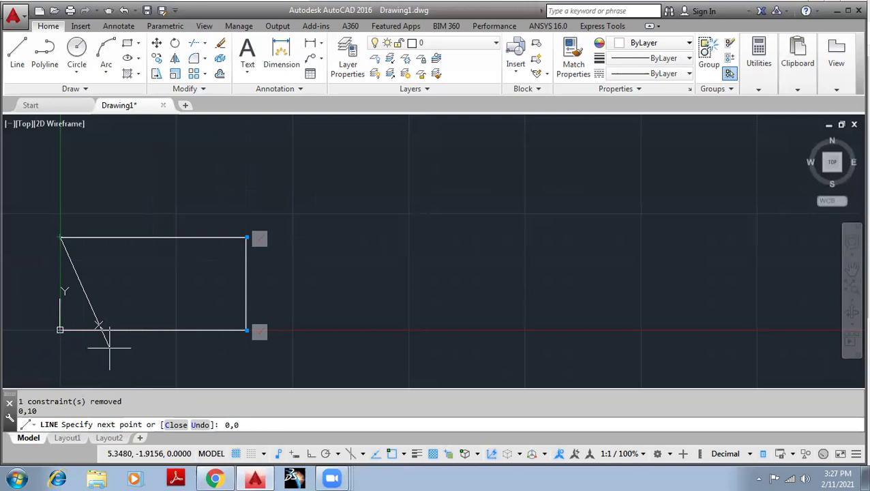
{"action": "key", "text": "Return"}
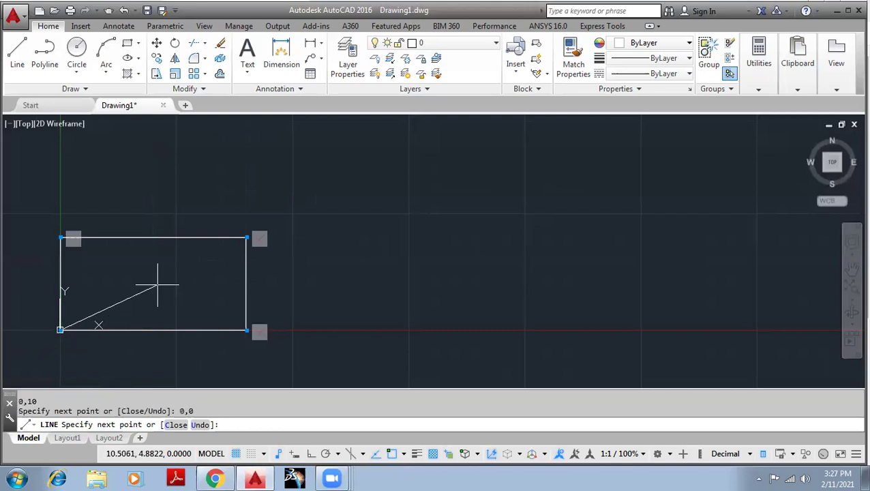
{"action": "key", "text": "Escape"}
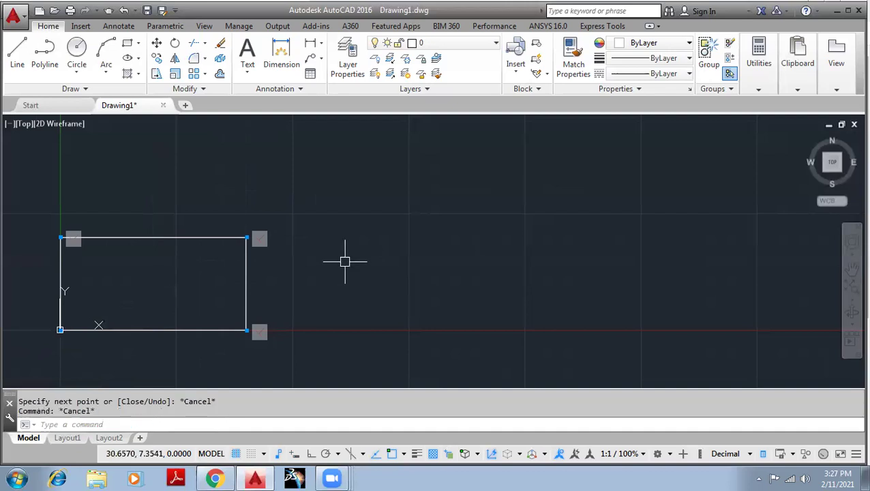
{"action": "key", "text": "Escape"}
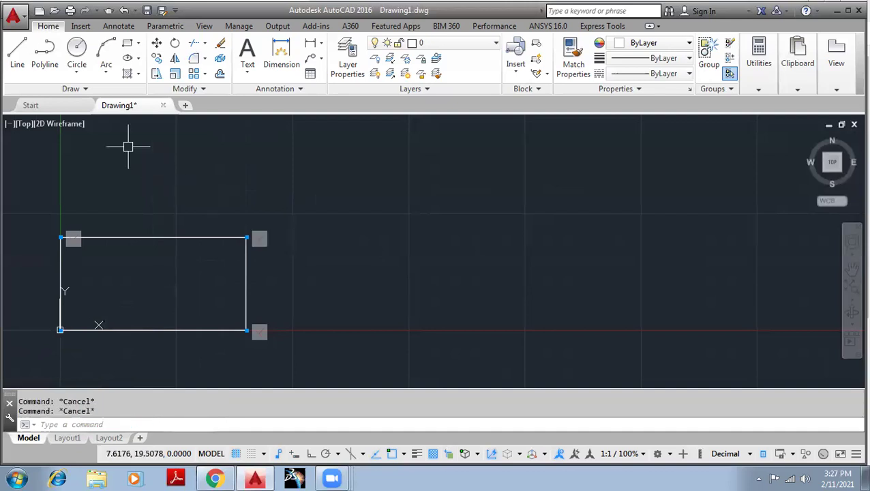
{"action": "left_click", "coordinate": [17, 65]}
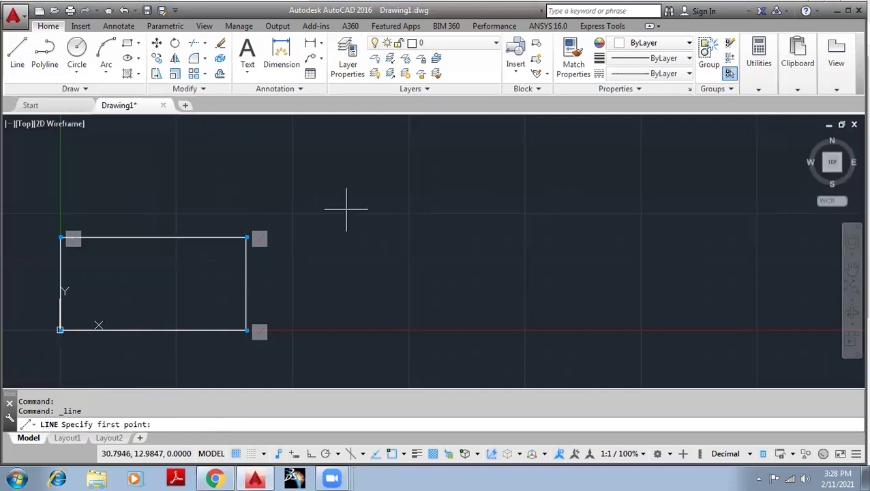
{"action": "left_click", "coordinate": [301, 240]}
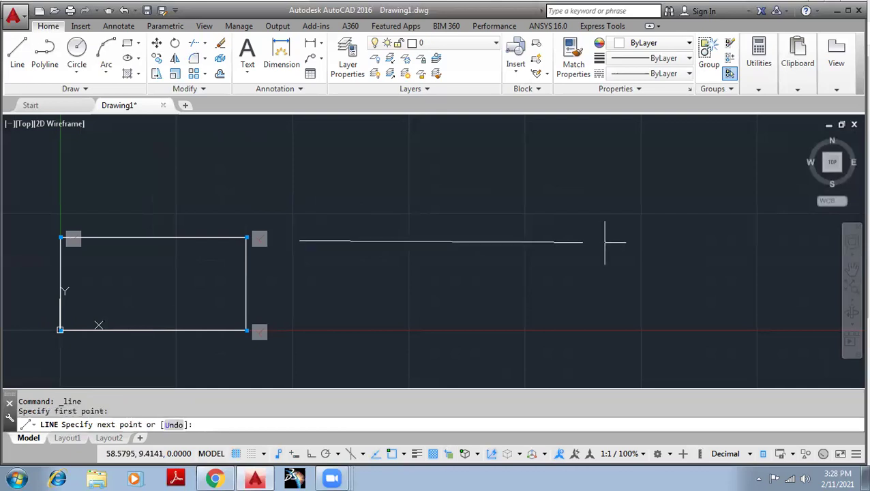
{"action": "left_click", "coordinate": [564, 240]}
{"action": "left_click", "coordinate": [517, 138]}
{"action": "left_click", "coordinate": [363, 179]}
{"action": "left_click", "coordinate": [257, 161]}
{"action": "left_click", "coordinate": [300, 240]}
{"action": "right_click", "coordinate": [452, 198]}
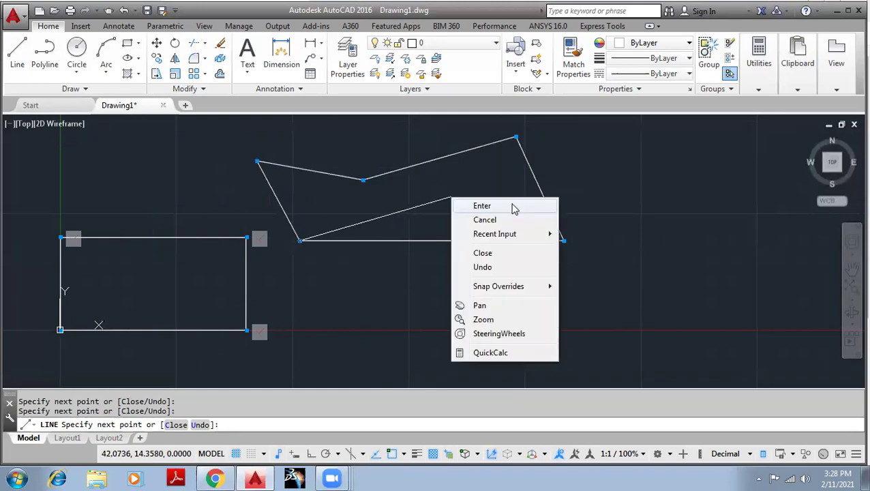
{"action": "left_click", "coordinate": [515, 206]}
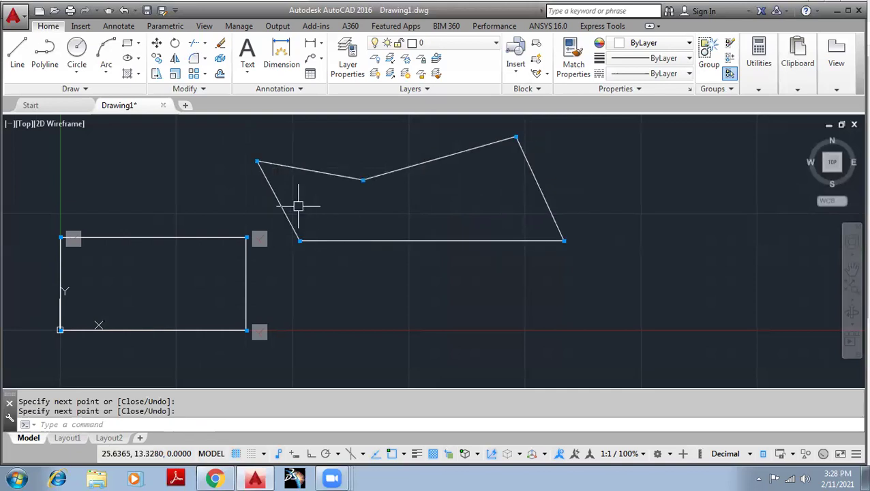
{"action": "scroll", "coordinate": [583, 183], "scroll_direction": "down", "scroll_amount": 2}
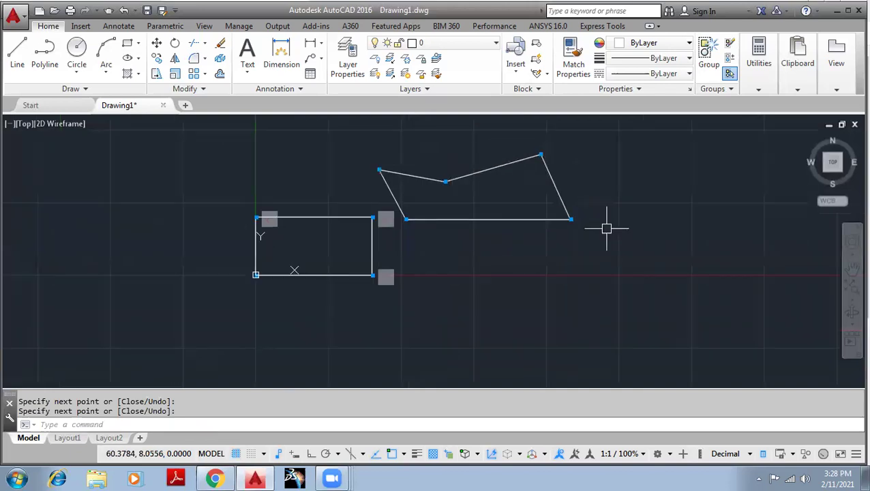
{"action": "scroll", "coordinate": [606, 229], "scroll_direction": "up", "scroll_amount": 2}
{"action": "left_click", "coordinate": [602, 237]}
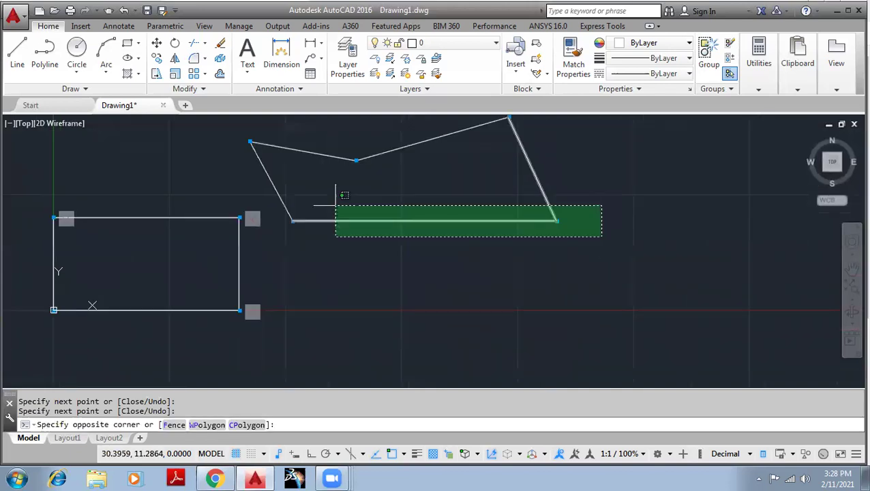
{"action": "left_click", "coordinate": [261, 124]}
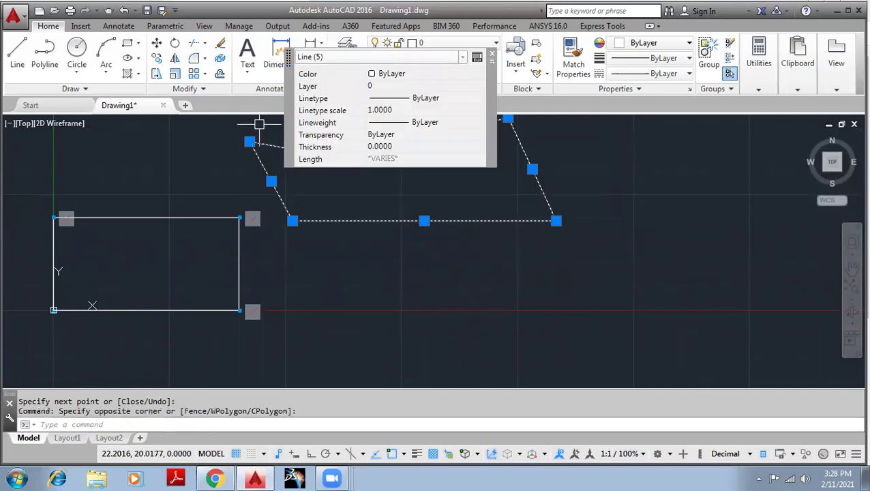
{"action": "key", "text": "Delete"}
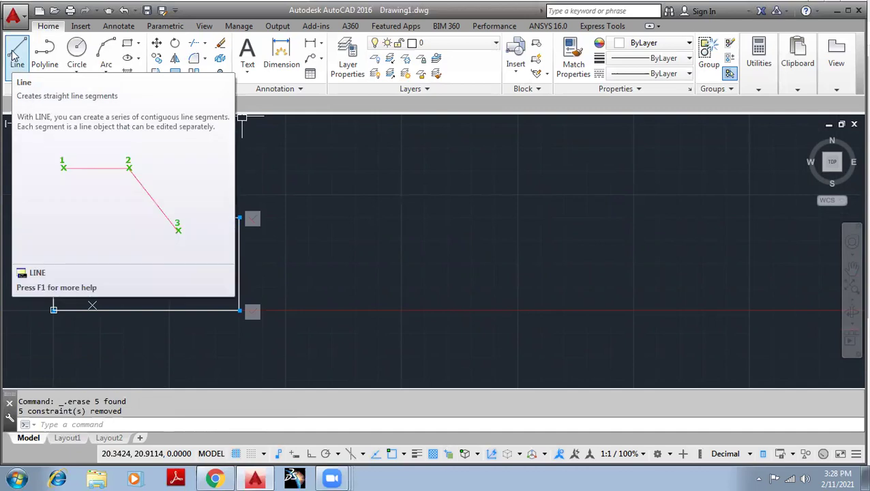
{"action": "left_click", "coordinate": [147, 422]}
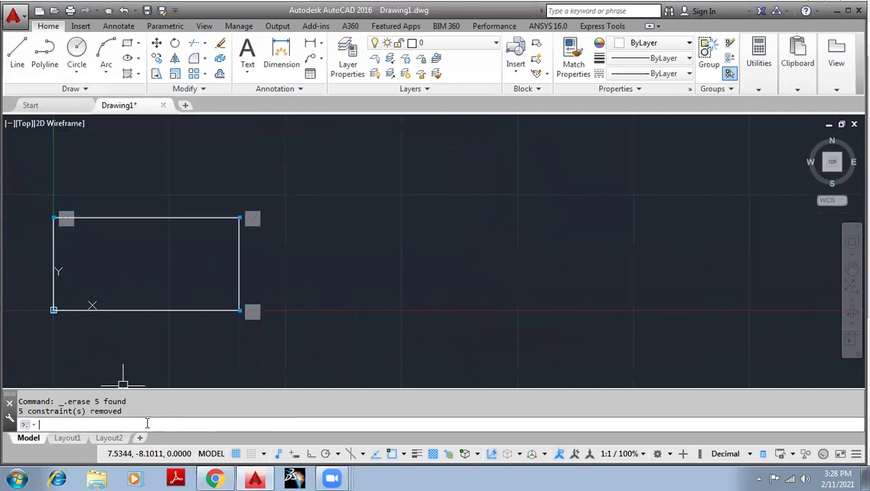
{"action": "type", "text": "1"}
{"action": "type", "text": "i"}
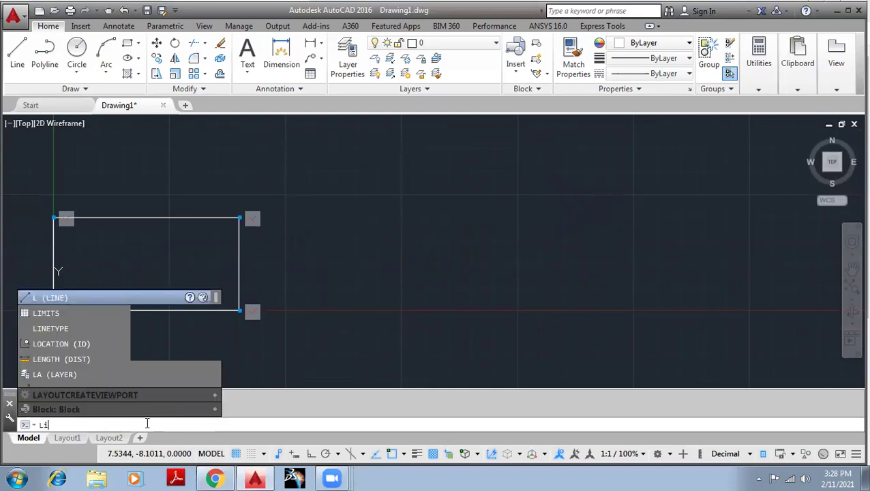
{"action": "key", "text": "BackSpace"}
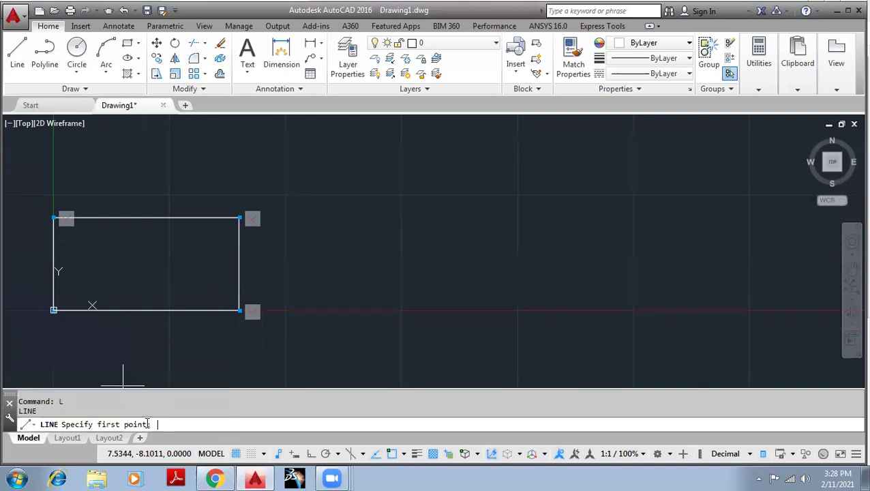
{"action": "left_click", "coordinate": [321, 258]}
{"action": "left_click", "coordinate": [438, 205]}
{"action": "left_click", "coordinate": [637, 206]}
{"action": "left_click", "coordinate": [531, 144]}
{"action": "key", "text": "Escape"}
{"action": "left_click", "coordinate": [714, 305]}
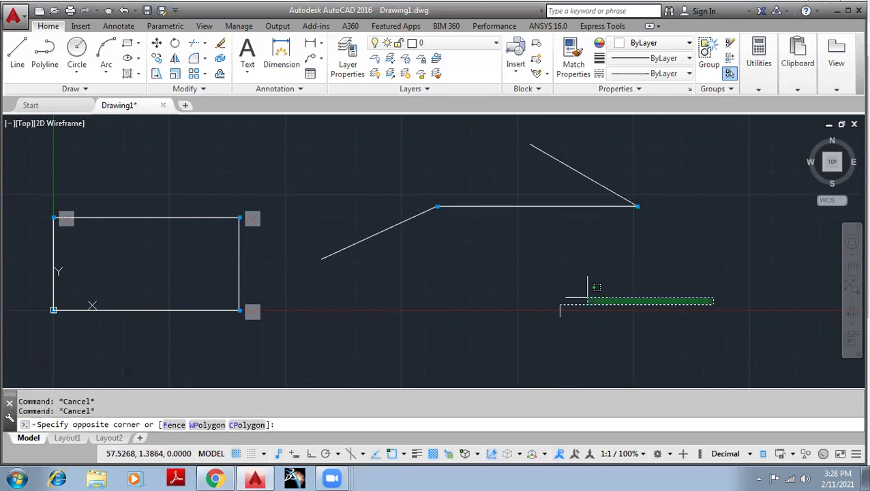
{"action": "left_click", "coordinate": [314, 122]}
{"action": "key", "text": "Delete"}
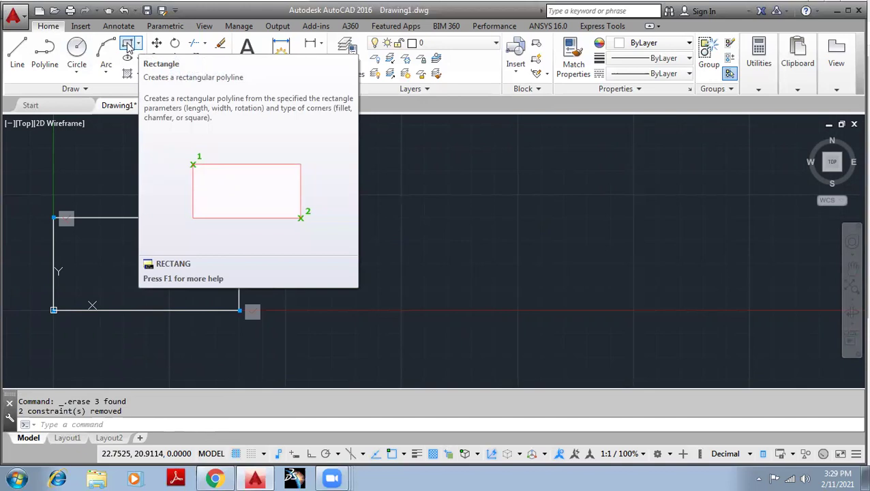
{"action": "left_click", "coordinate": [99, 425]}
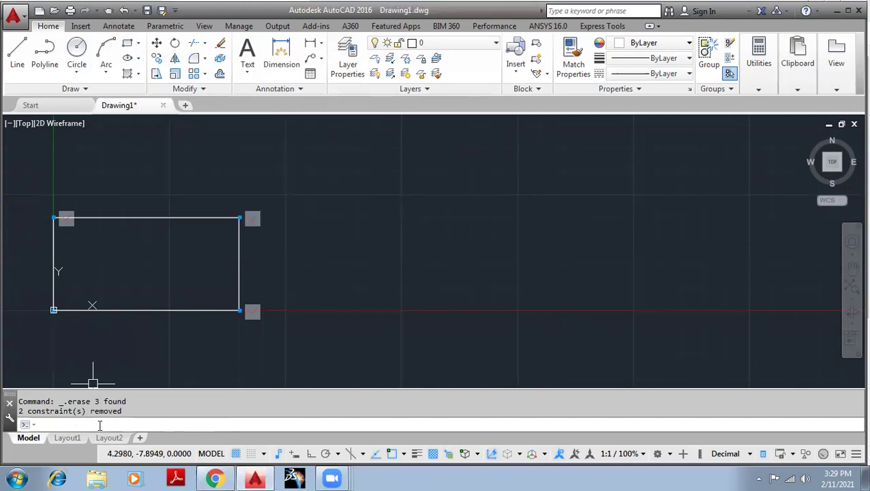
- Draw a rectangle with two corner clicks right of the first one, then recentre the view
{"action": "type", "text": "rec"}
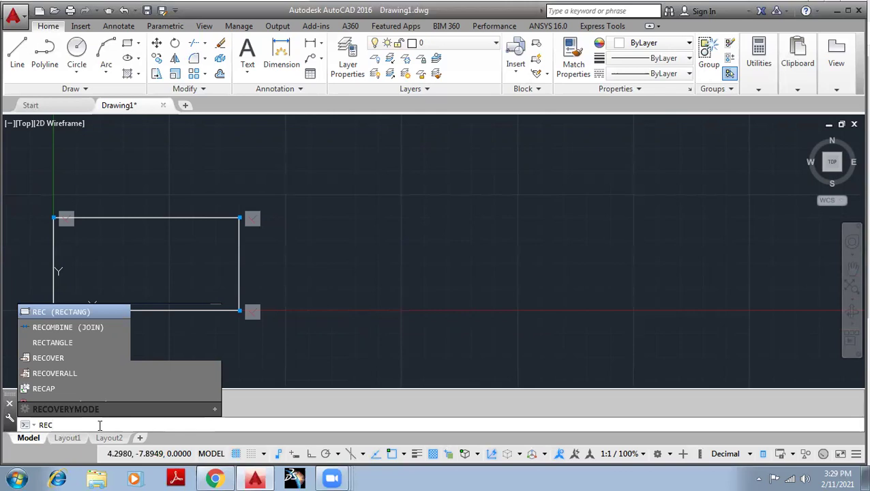
{"action": "key", "text": "Return"}
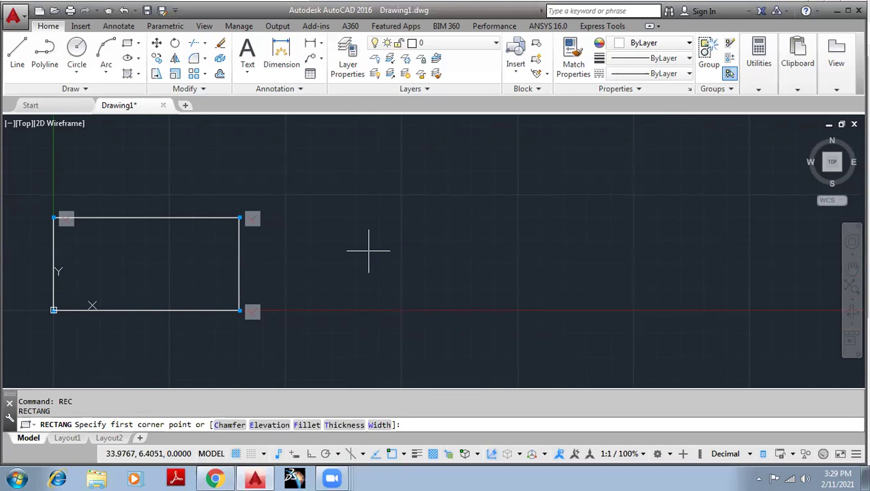
{"action": "left_click", "coordinate": [300, 298]}
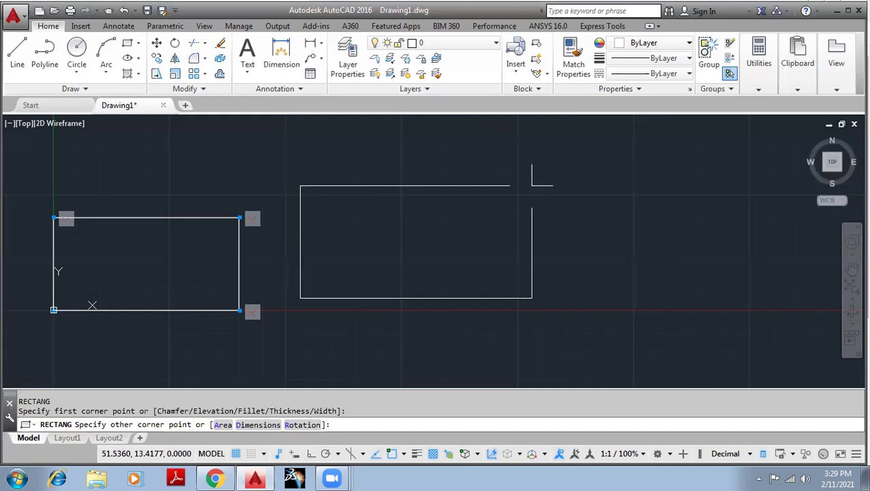
{"action": "left_click", "coordinate": [490, 193]}
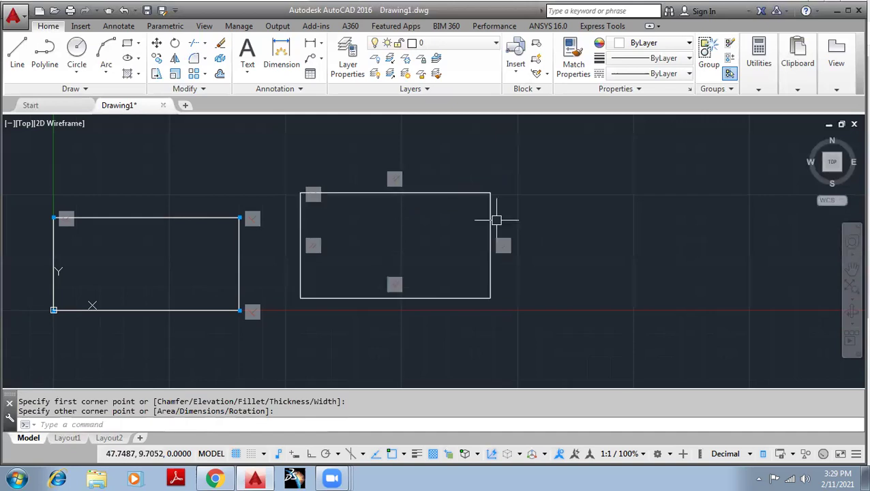
{"action": "middle_click_drag", "start_coordinate": [561, 195], "coordinate": [449, 188]}
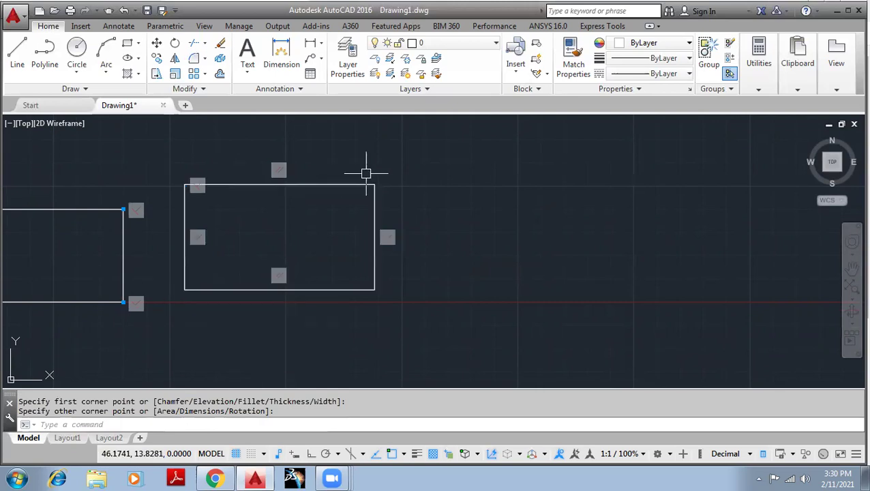
{"action": "scroll", "coordinate": [327, 227], "scroll_direction": "down", "scroll_amount": 2}
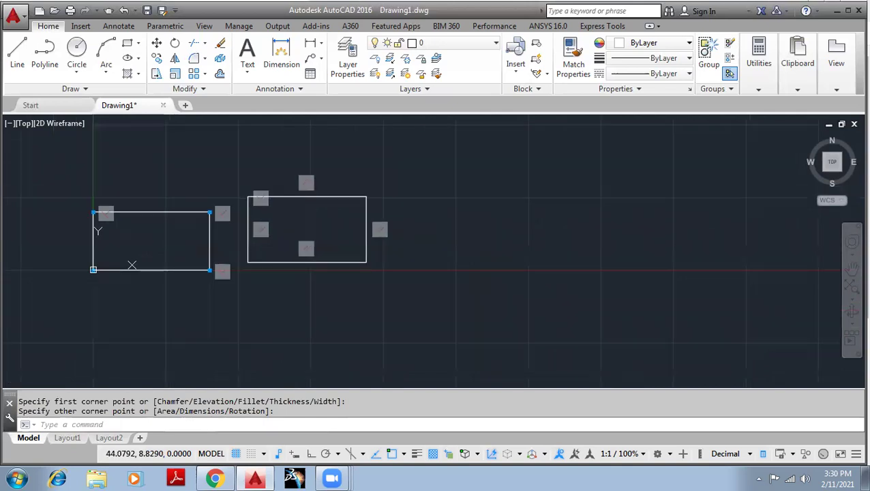
{"action": "middle_click_drag", "start_coordinate": [175, 175], "coordinate": [169, 242]}
{"action": "middle_click_drag", "start_coordinate": [204, 181], "coordinate": [204, 207]}
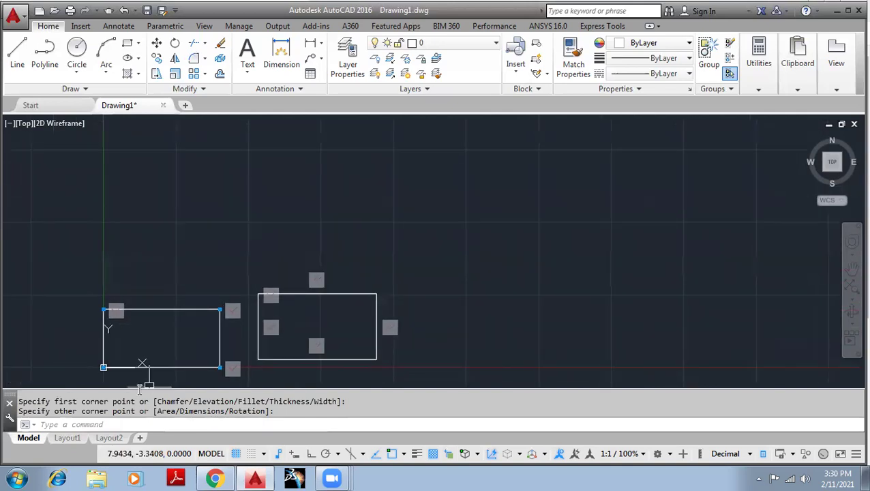
{"action": "left_click", "coordinate": [129, 45]}
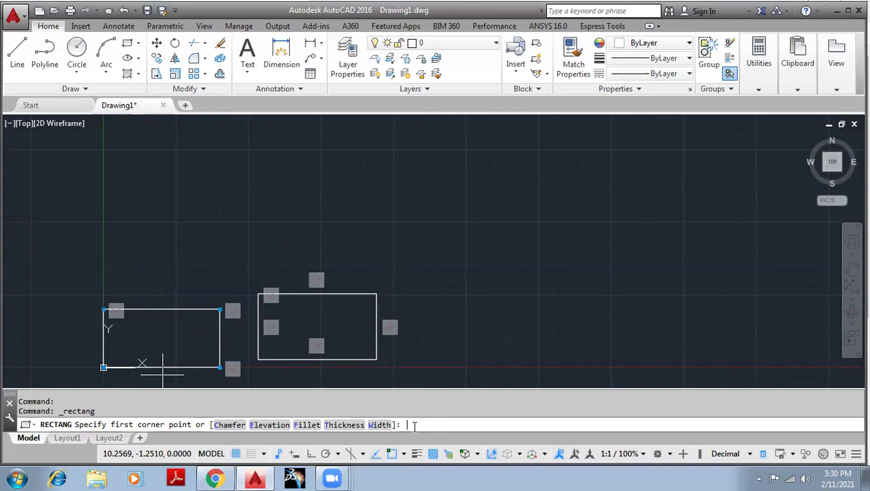
- Fix the new rectangle's first corner at 30,30
{"action": "type", "text": "30"}
{"action": "type", "text": ",30"}
{"action": "key", "text": "Return"}
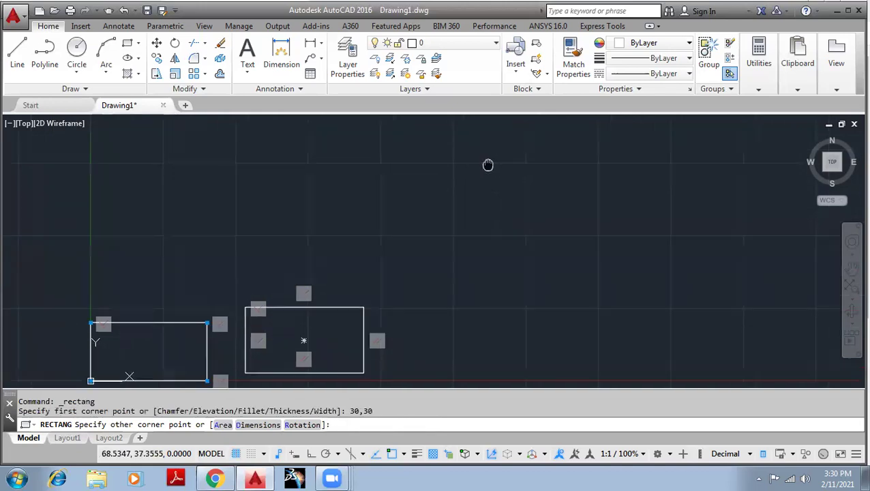
{"action": "middle_click_drag", "start_coordinate": [487, 163], "coordinate": [396, 240]}
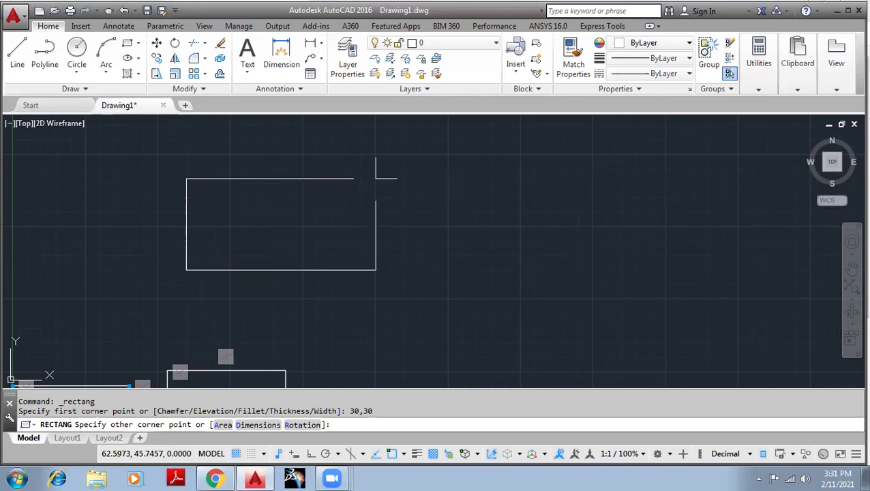
- Complete the third rectangle by giving its opposite corner as 50,40
{"action": "middle_click_drag", "start_coordinate": [262, 245], "coordinate": [274, 172]}
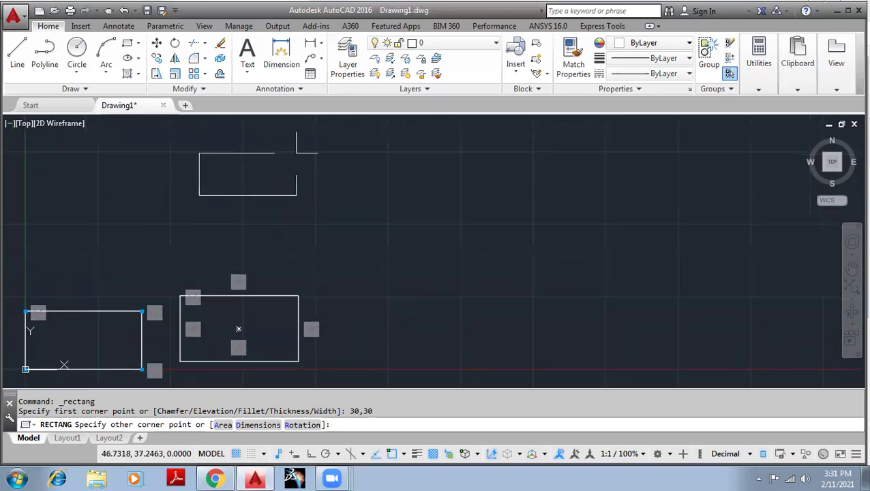
{"action": "middle_click_drag", "start_coordinate": [350, 123], "coordinate": [334, 187]}
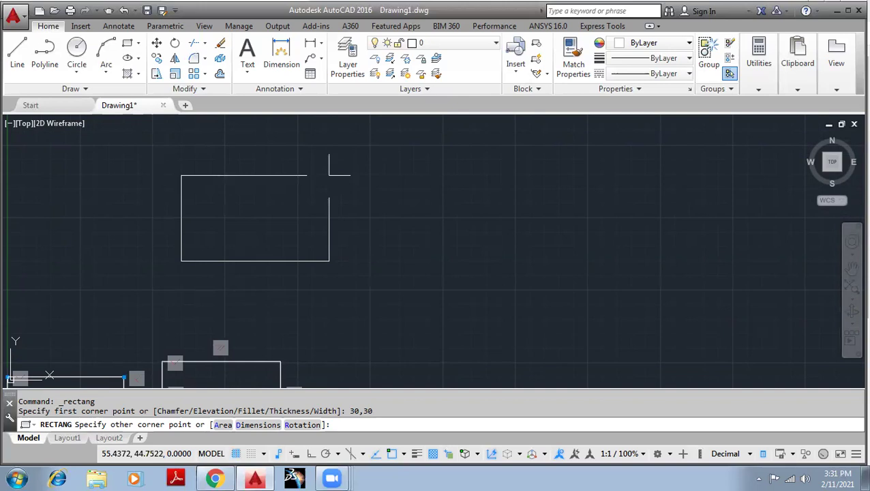
{"action": "type", "text": "50,"}
{"action": "type", "text": "40"}
{"action": "key", "text": "Return"}
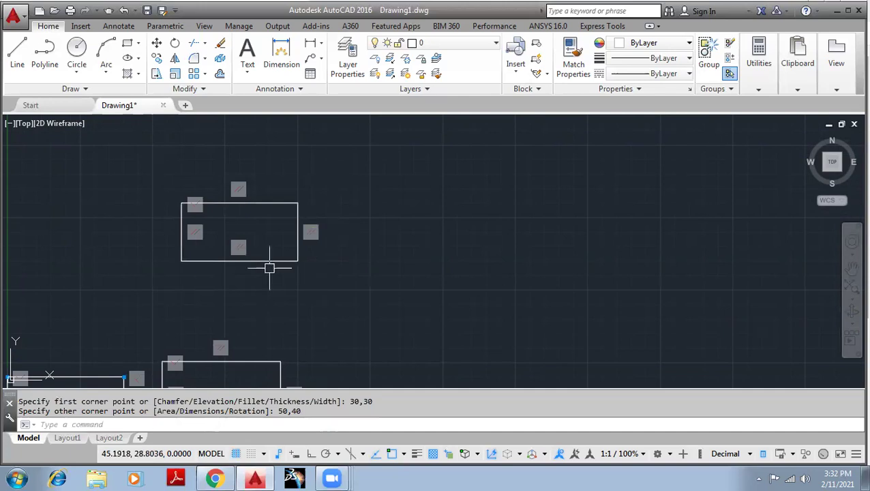
- Undo the 30,30–50,40 rectangle so only the origin and second rectangles remain
{"action": "middle_click_drag", "start_coordinate": [310, 287], "coordinate": [347, 205]}
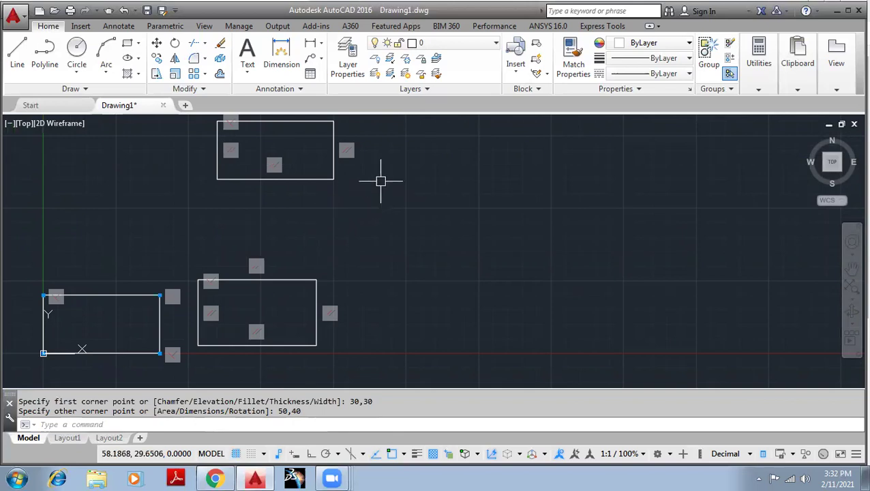
{"action": "middle_click_drag", "start_coordinate": [362, 182], "coordinate": [344, 229]}
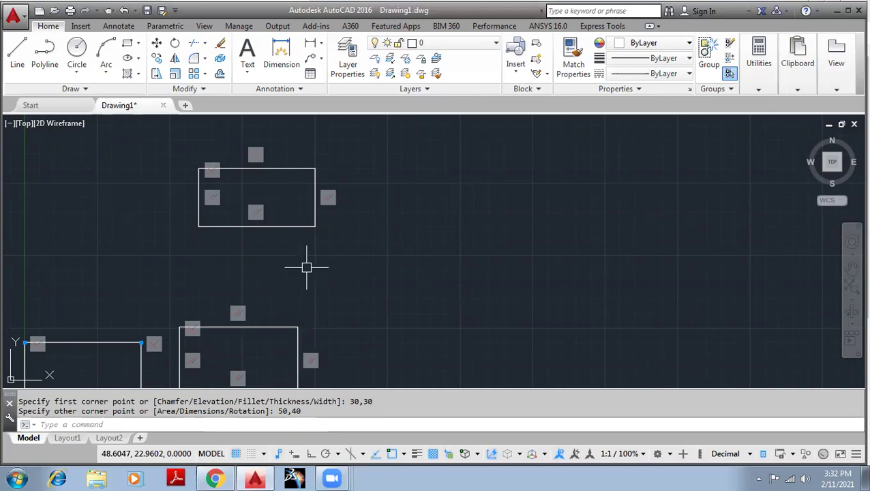
{"action": "middle_click_drag", "start_coordinate": [306, 268], "coordinate": [288, 302]}
{"action": "key", "text": "ctrl+z"}
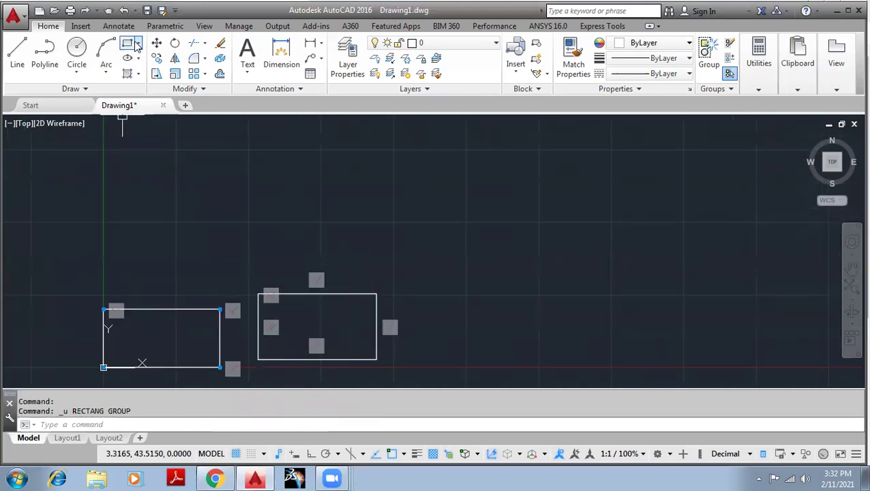
{"action": "left_click", "coordinate": [130, 45]}
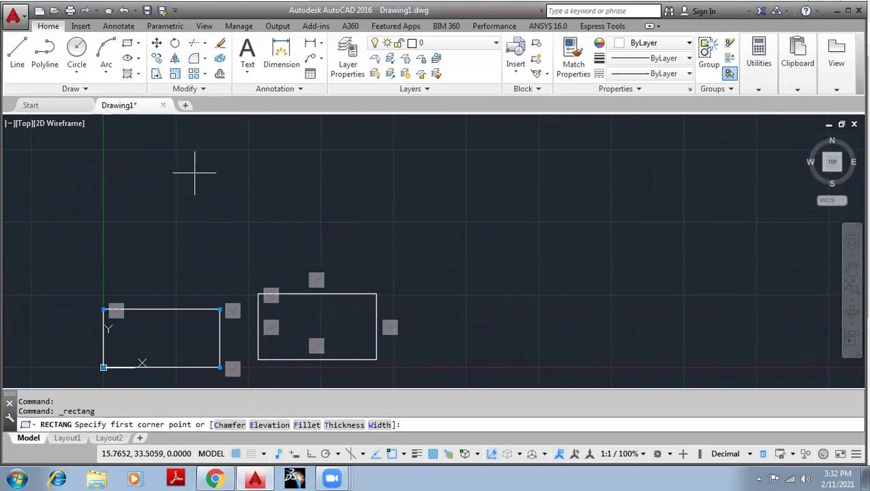
{"action": "type", "text": "30"}
{"action": "type", "text": ",30"}
{"action": "key", "text": "Return"}
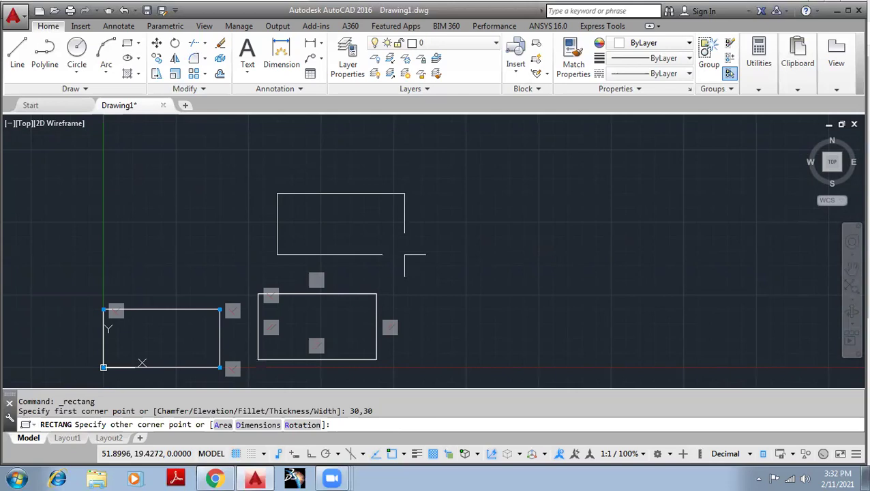
{"action": "type", "text": "50,"}
{"action": "type", "text": "20"}
{"action": "key", "text": "Return"}
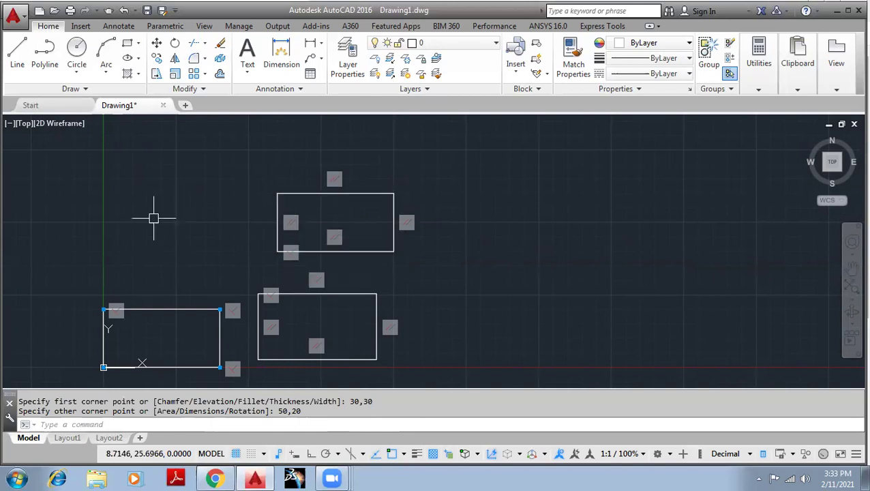
- Undo the 50,20 rectangle and draw a new one from 30,30 to 10,20
{"action": "key", "text": "ctrl+z"}
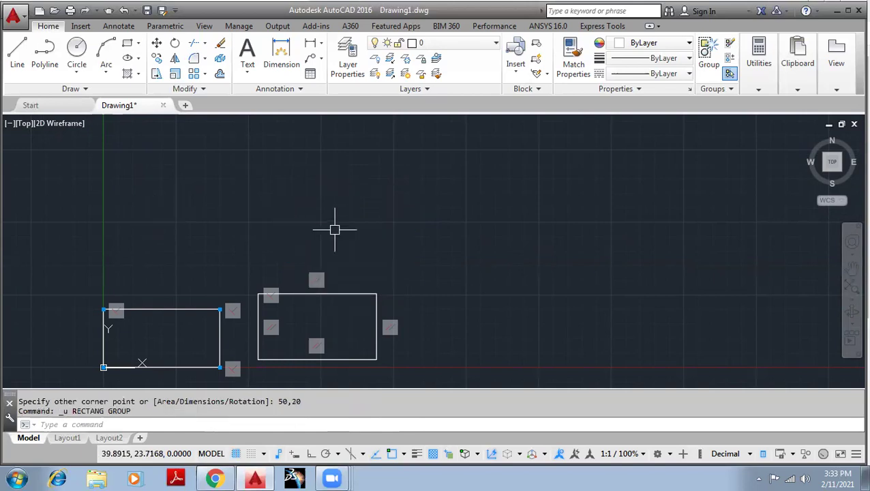
{"action": "left_click", "coordinate": [128, 43]}
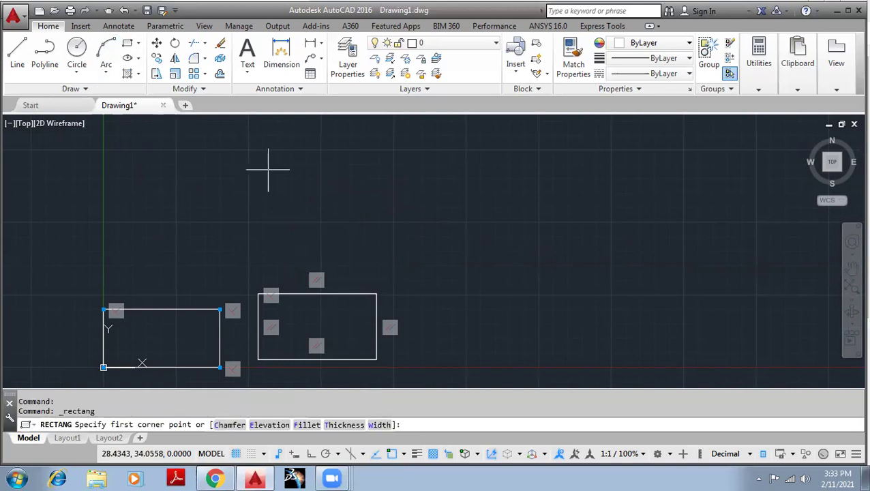
{"action": "type", "text": "30,30"}
{"action": "key", "text": "Return"}
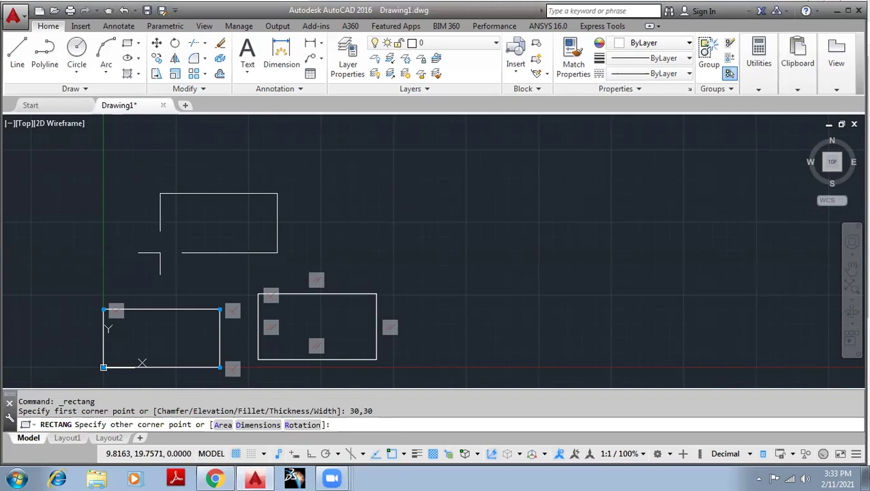
{"action": "type", "text": "10,"}
{"action": "type", "text": "20"}
{"action": "key", "text": "Return"}
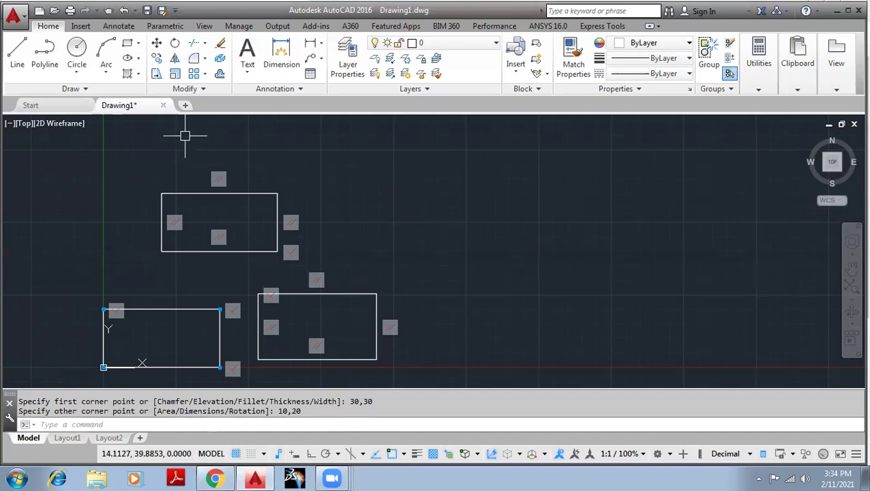
- Zoom out and erase all six objects with one crossing-window selection
{"action": "middle_click_drag", "start_coordinate": [328, 162], "coordinate": [324, 197]}
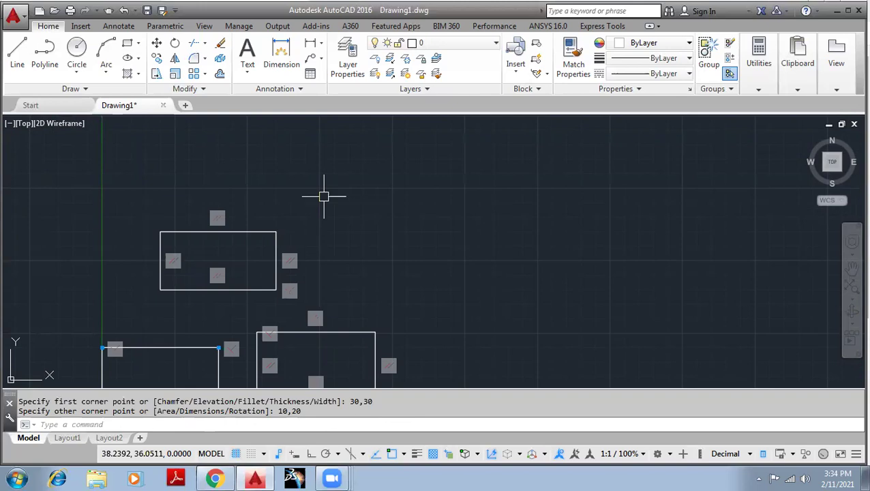
{"action": "scroll", "coordinate": [324, 197], "scroll_direction": "down", "scroll_amount": 2}
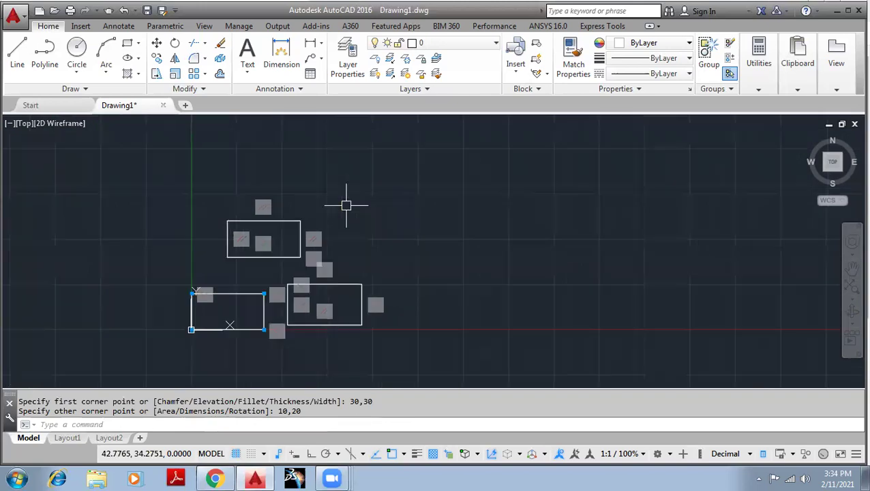
{"action": "middle_click_drag", "start_coordinate": [373, 227], "coordinate": [311, 200]}
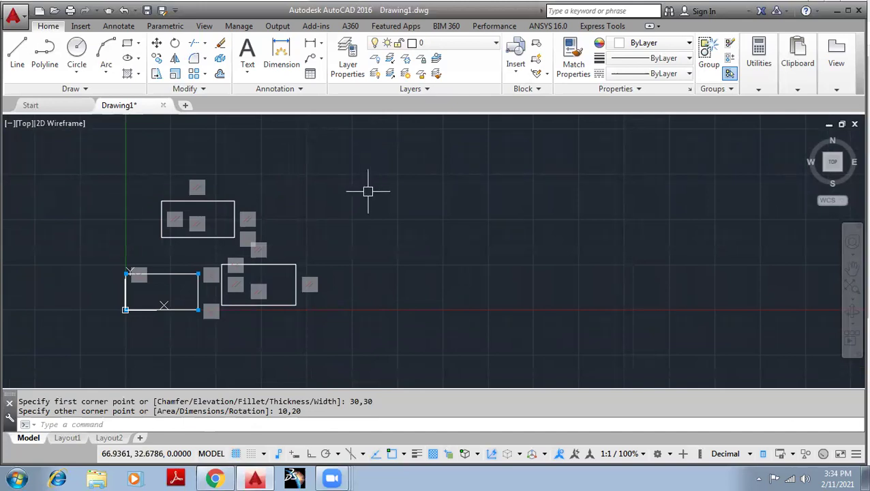
{"action": "left_click", "coordinate": [377, 323]}
{"action": "left_click", "coordinate": [86, 129]}
{"action": "key", "text": "Delete"}
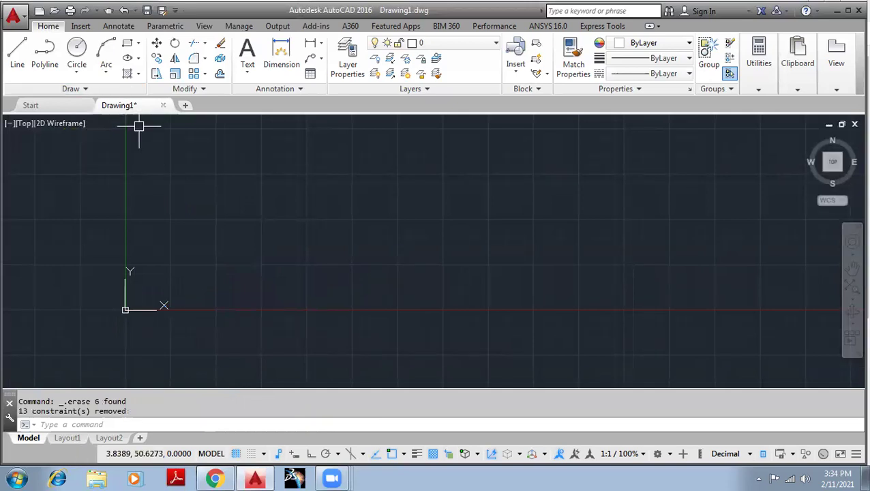
- Start a rectangle using the Chamfer option with both distances set to 10
{"action": "left_click", "coordinate": [128, 45]}
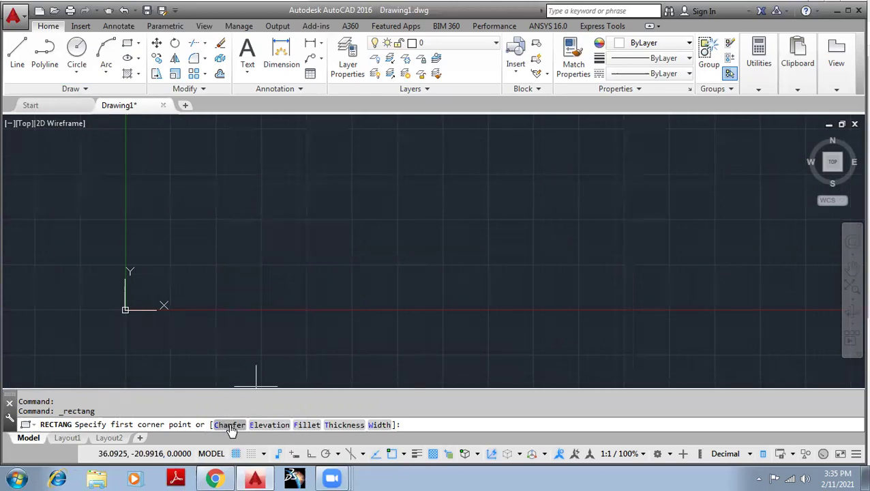
{"action": "left_click", "coordinate": [230, 424]}
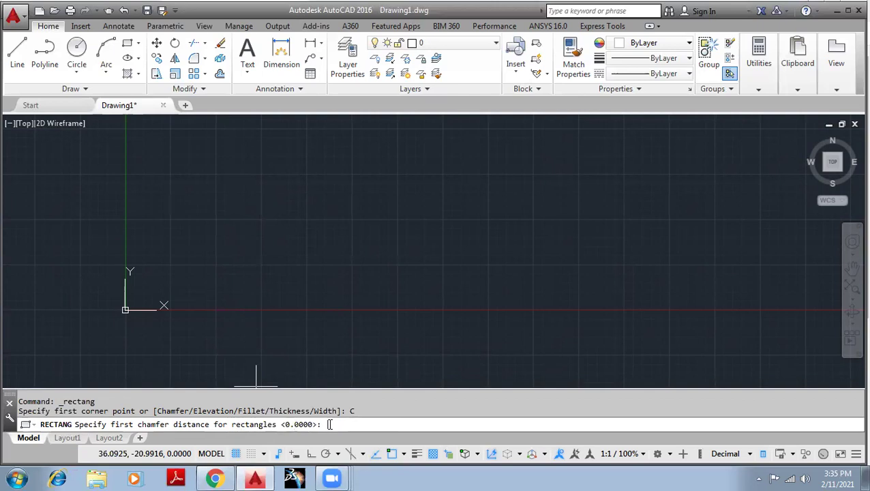
{"action": "type", "text": "10"}
{"action": "key", "text": "Return"}
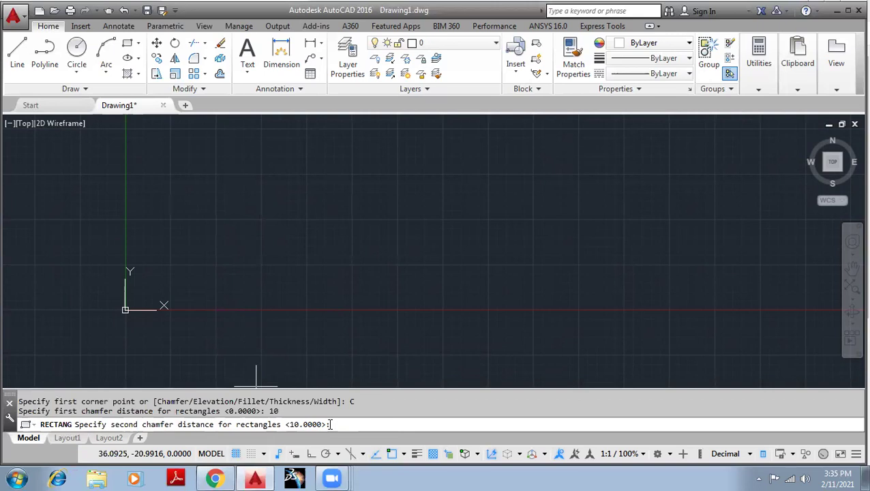
{"action": "type", "text": "10"}
{"action": "key", "text": "Return"}
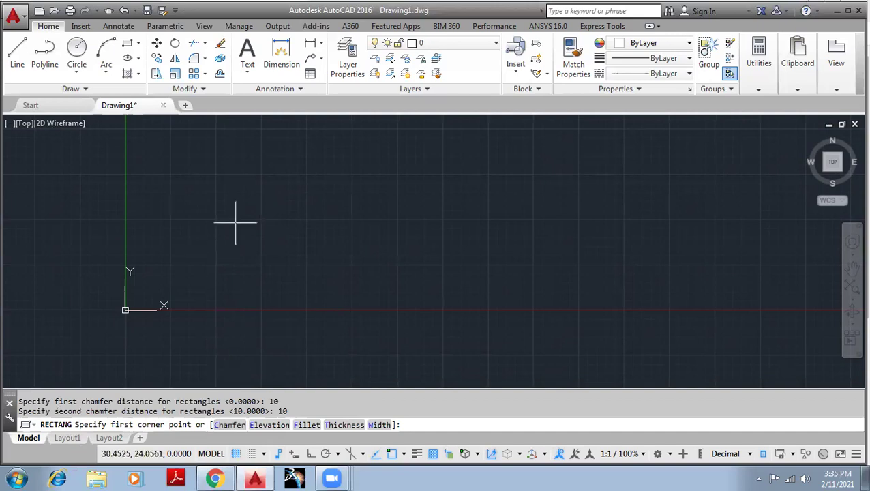
- Draw the chamfered rectangle by picking its two opposite corners on the canvas
{"action": "left_click", "coordinate": [236, 223]}
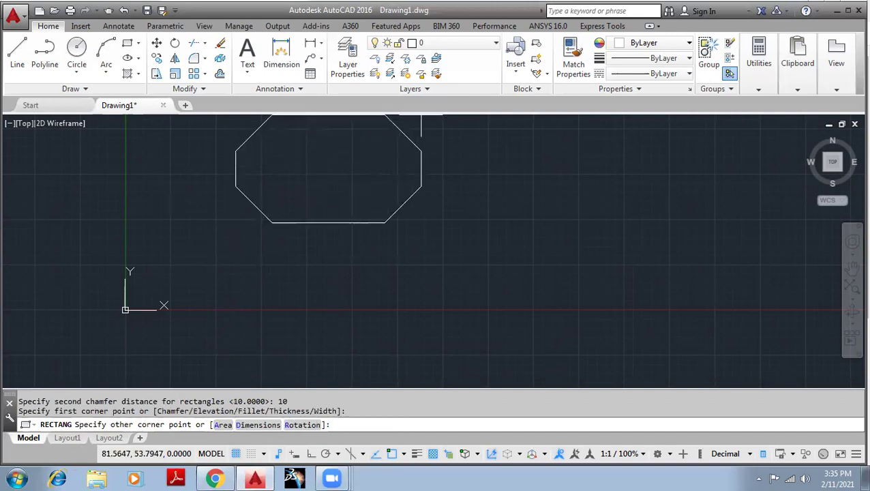
{"action": "middle_click_drag", "start_coordinate": [476, 165], "coordinate": [399, 290]}
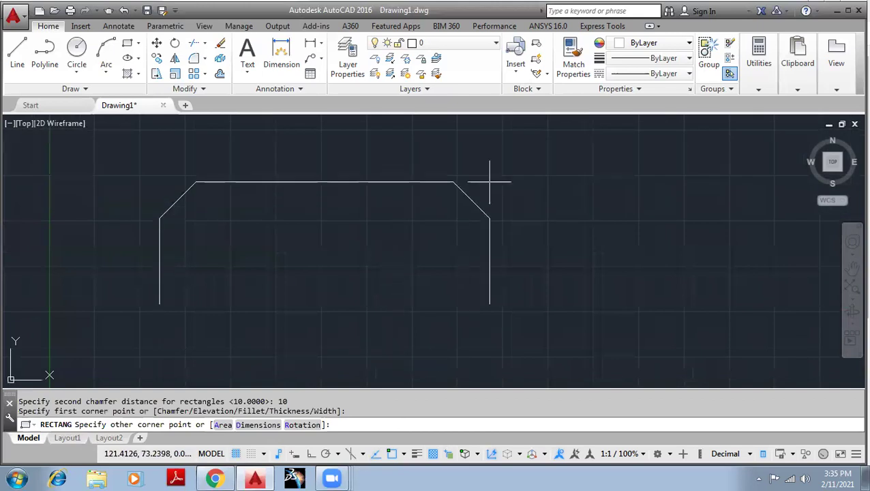
{"action": "left_click", "coordinate": [570, 165]}
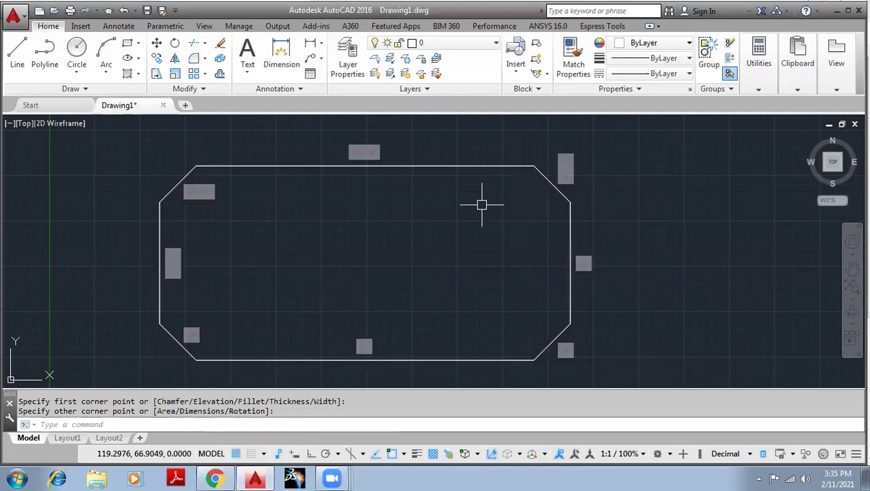
{"action": "scroll", "coordinate": [322, 212], "scroll_direction": "down", "scroll_amount": 2}
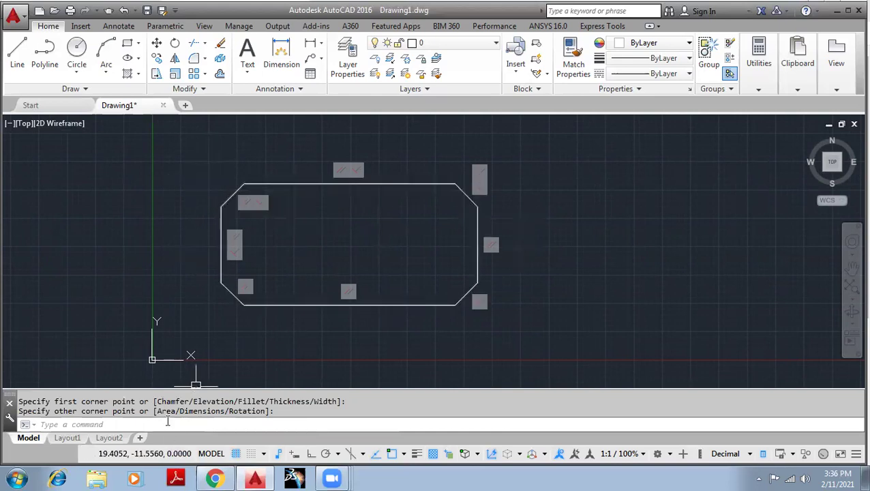
{"action": "left_click", "coordinate": [204, 58]}
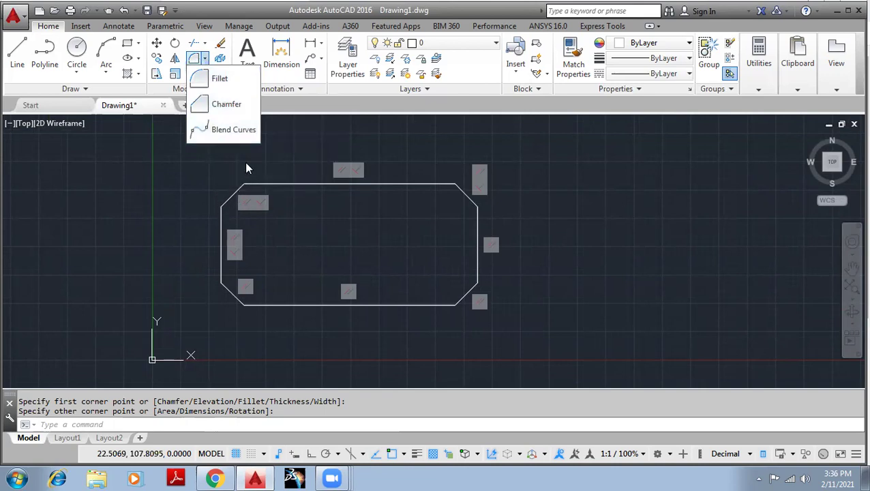
{"action": "left_click", "coordinate": [247, 168]}
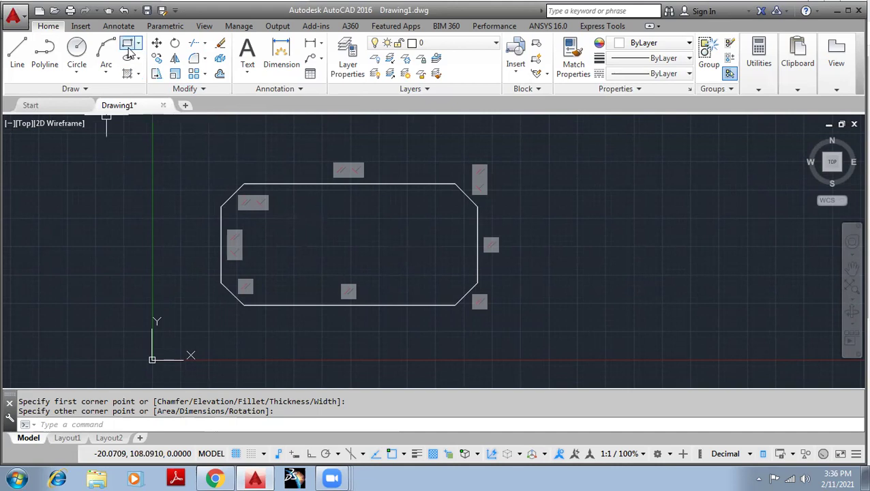
{"action": "mouse_move", "coordinate": [127, 43]}
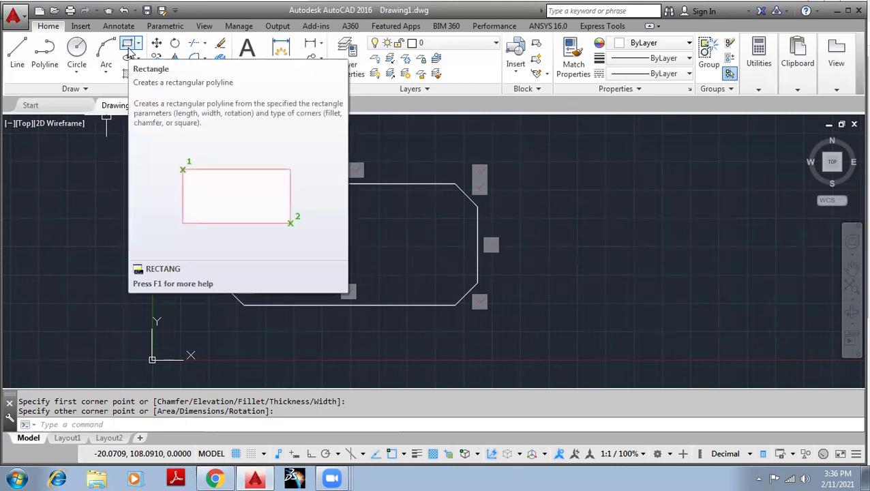
{"action": "key", "text": "Escape"}
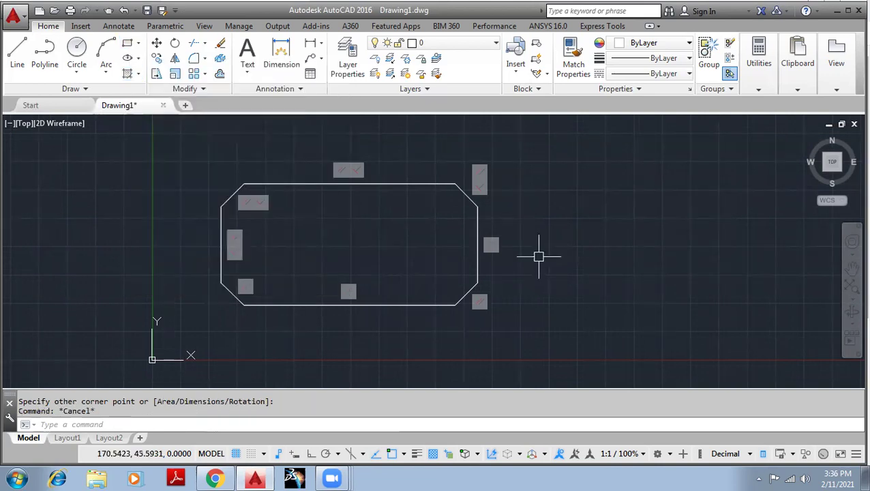
- Erase the chamfered rectangle with a crossing-window selection, leaving Drawing1 empty
{"action": "scroll", "coordinate": [575, 263], "scroll_direction": "down", "scroll_amount": 2}
{"action": "left_click", "coordinate": [564, 310]}
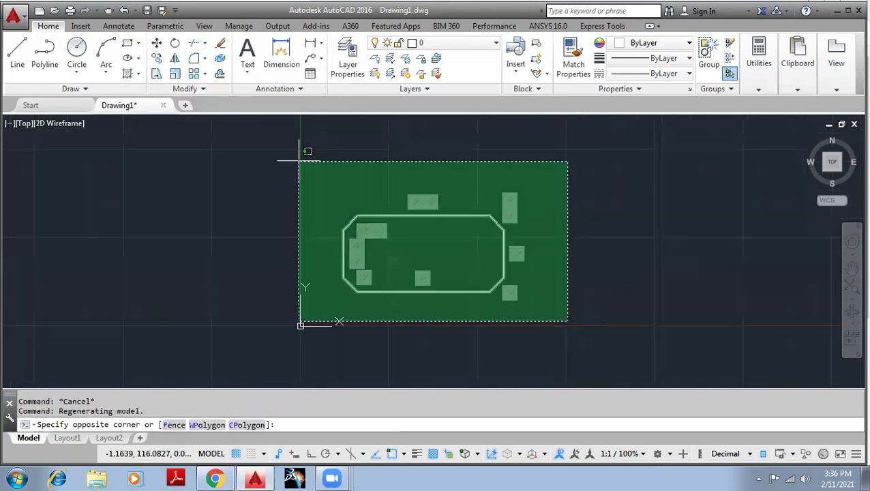
{"action": "left_click", "coordinate": [292, 127]}
{"action": "key", "text": "Delete"}
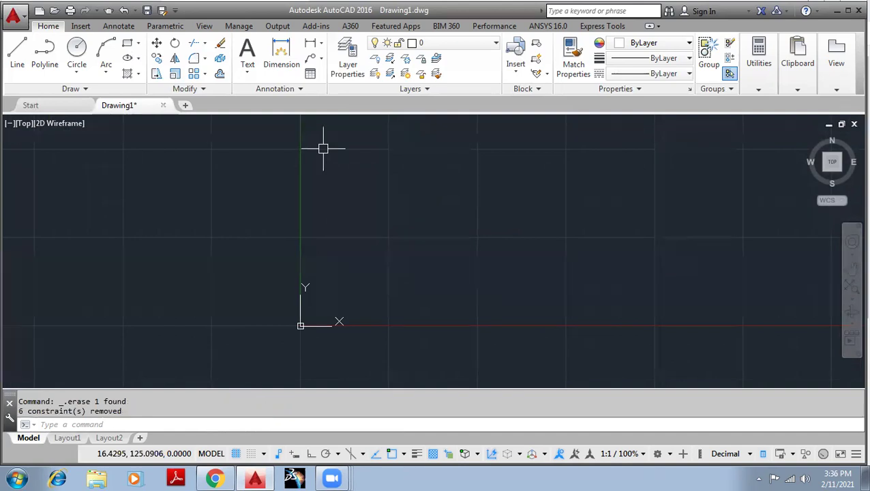
{"action": "left_click", "coordinate": [138, 43]}
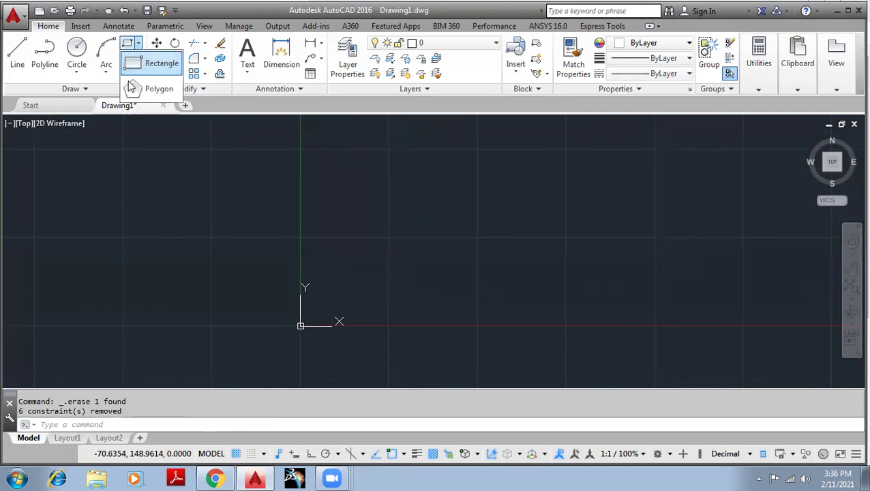
- Choose Polygon from the Draw panel's Rectangle drop-down to start POLYGON
{"action": "left_click", "coordinate": [137, 44]}
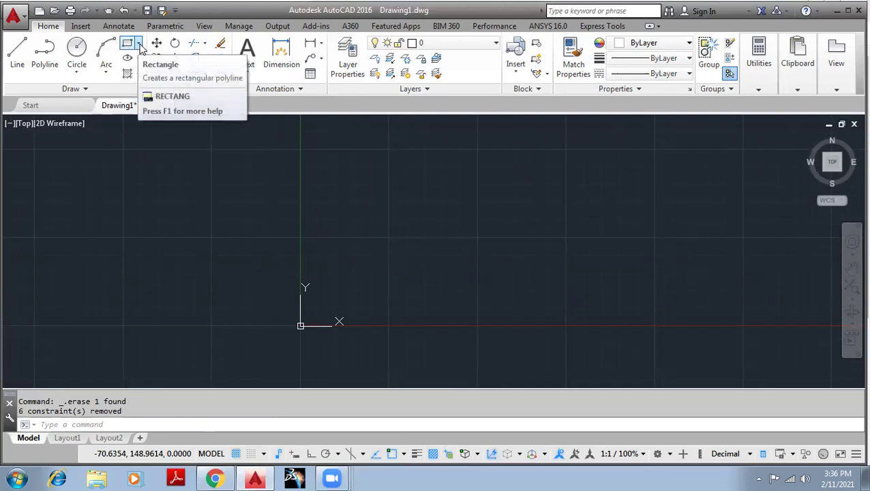
{"action": "left_click", "coordinate": [139, 45]}
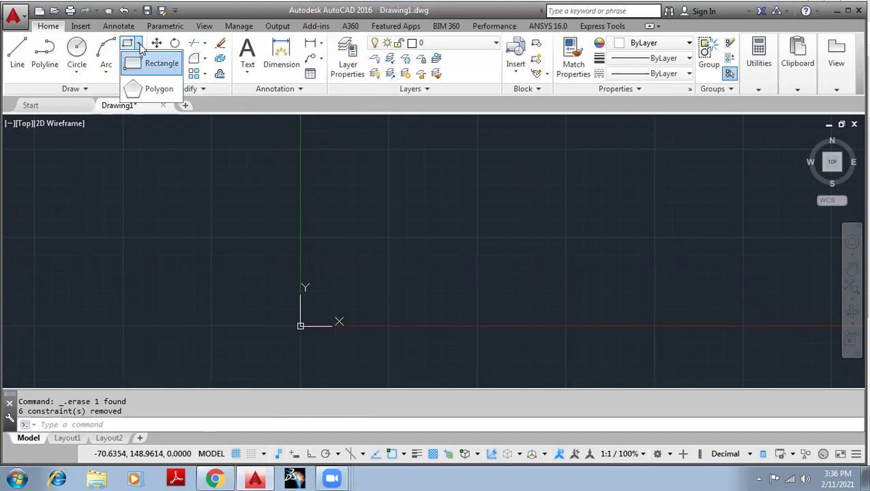
{"action": "left_click", "coordinate": [159, 89]}
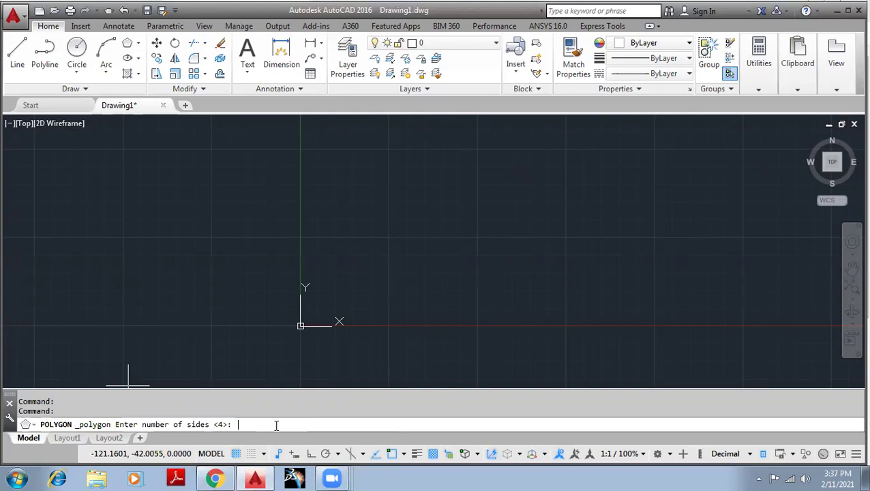
- Give the polygon 6 sides and place its centre at 30,30
{"action": "type", "text": "6"}
{"action": "key", "text": "Return"}
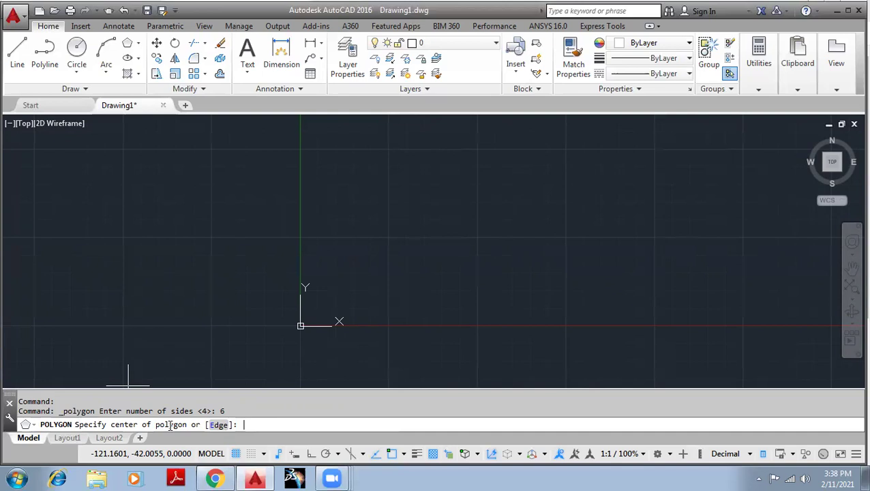
{"action": "middle_click_drag", "start_coordinate": [496, 210], "coordinate": [285, 235]}
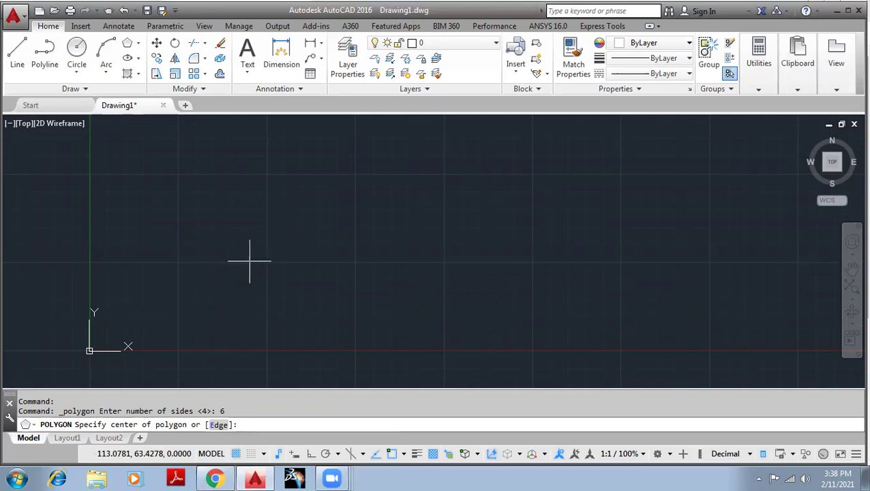
{"action": "type", "text": "30,30"}
{"action": "key", "text": "Return"}
{"action": "scroll", "coordinate": [321, 223], "scroll_direction": "down", "scroll_amount": 2}
{"action": "scroll", "coordinate": [320, 218], "scroll_direction": "up", "scroll_amount": 2}
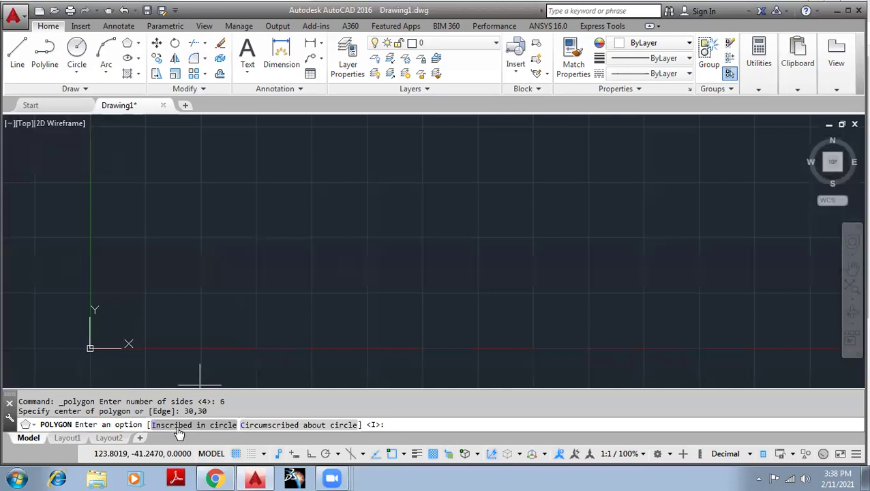
- Make the hexagon inscribed with radius 10, then zoom and centre it in view
{"action": "type", "text": "i"}
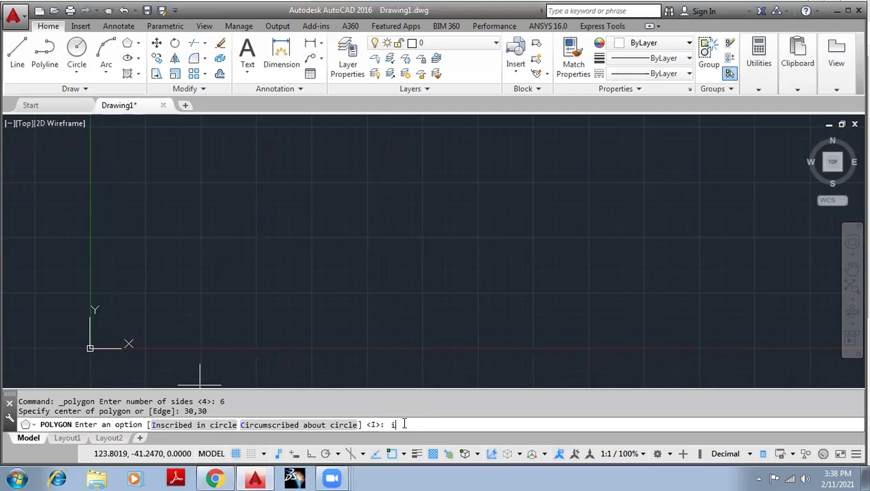
{"action": "key", "text": "Return"}
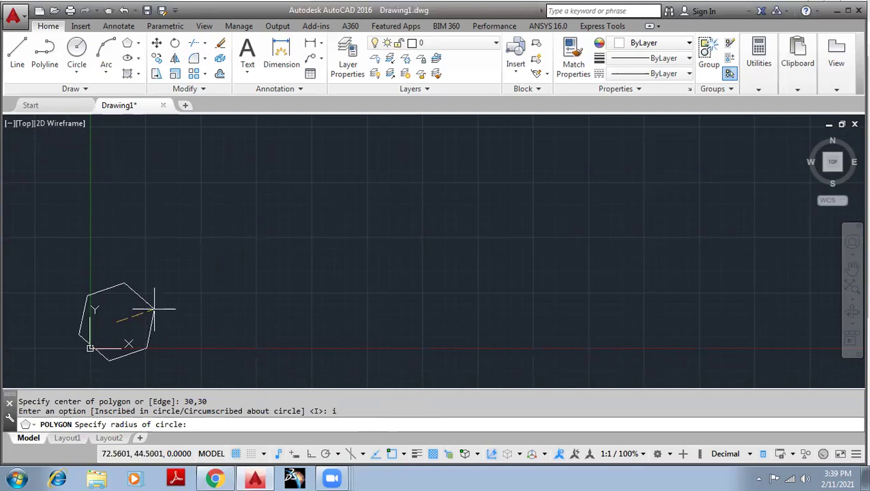
{"action": "scroll", "coordinate": [150, 309], "scroll_direction": "up", "scroll_amount": 1}
{"action": "middle_click_drag", "start_coordinate": [151, 305], "coordinate": [196, 271]}
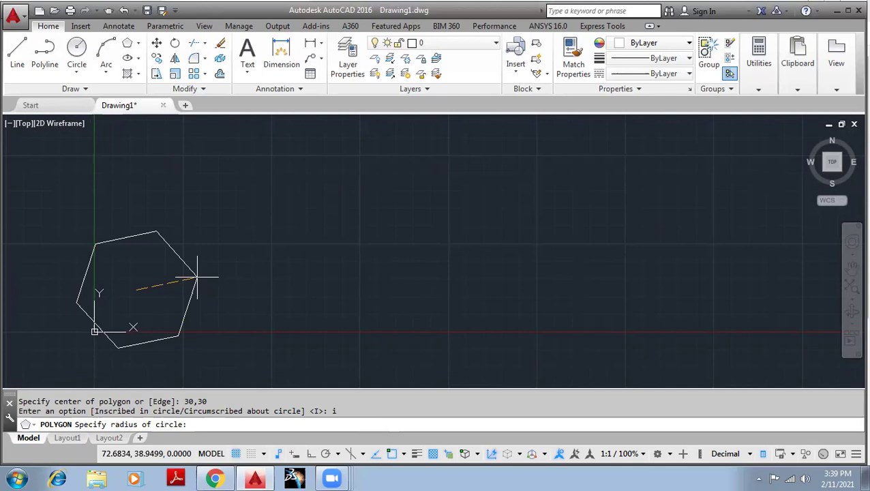
{"action": "type", "text": "1"}
{"action": "type", "text": "0"}
{"action": "key", "text": "Return"}
{"action": "scroll", "coordinate": [170, 295], "scroll_direction": "up", "scroll_amount": 2}
{"action": "scroll", "coordinate": [157, 296], "scroll_direction": "up", "scroll_amount": 2}
{"action": "middle_click_drag", "start_coordinate": [154, 294], "coordinate": [292, 218]}
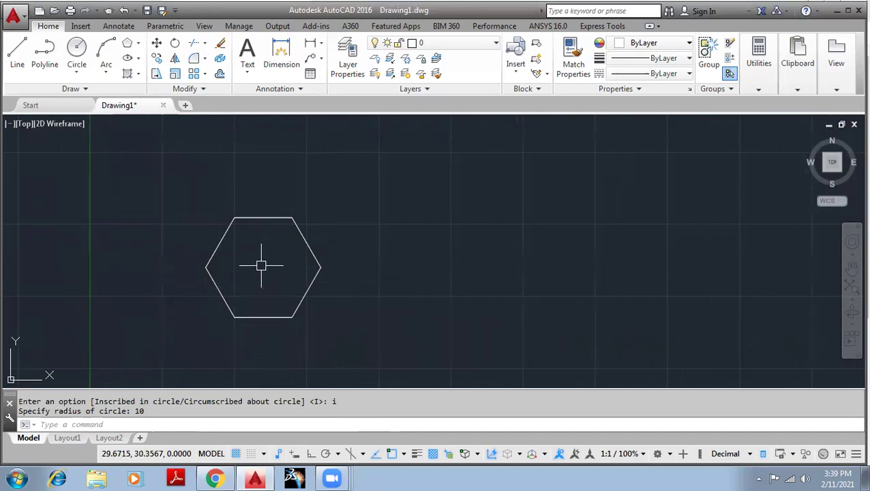
{"action": "left_click", "coordinate": [77, 55]}
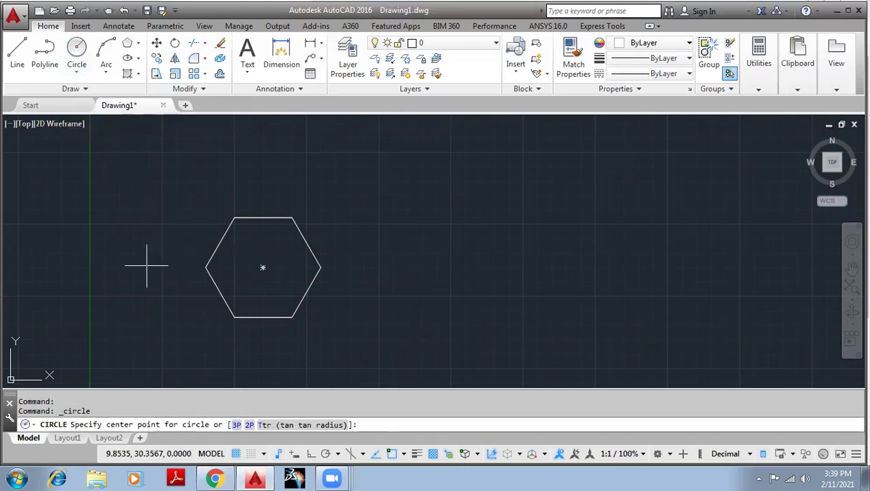
{"action": "type", "text": "30,30"}
{"action": "key", "text": "Return"}
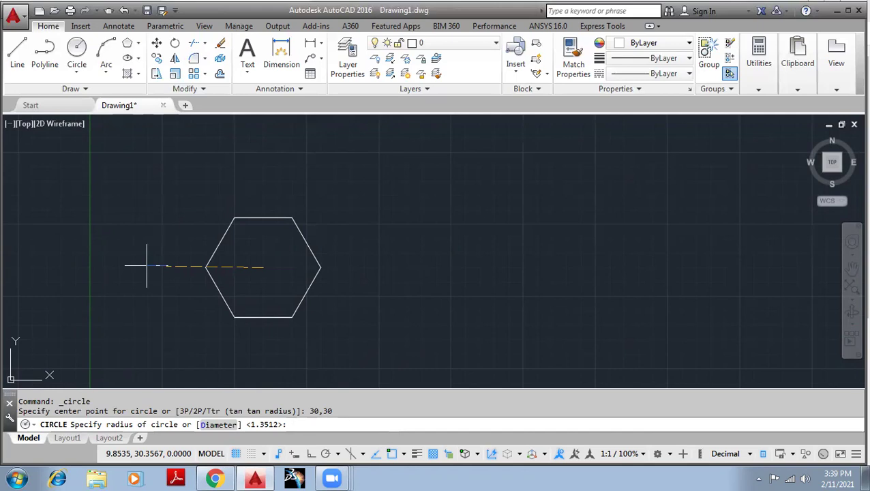
{"action": "type", "text": "10"}
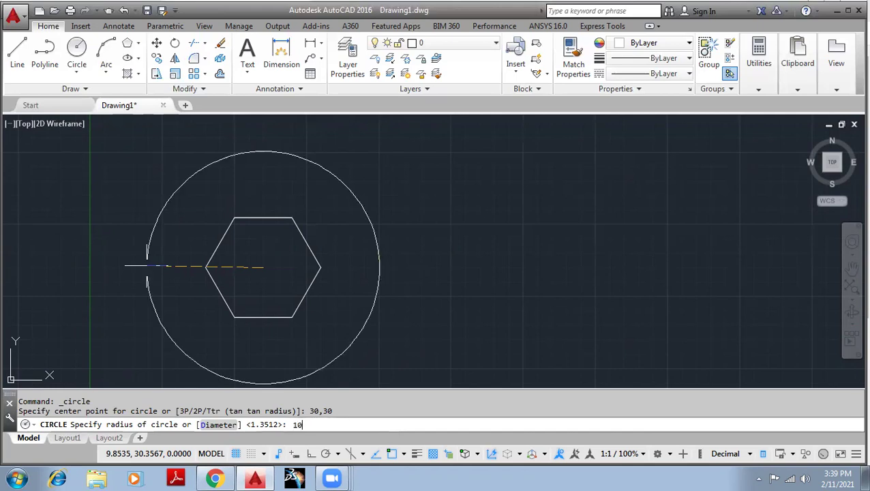
{"action": "key", "text": "Return"}
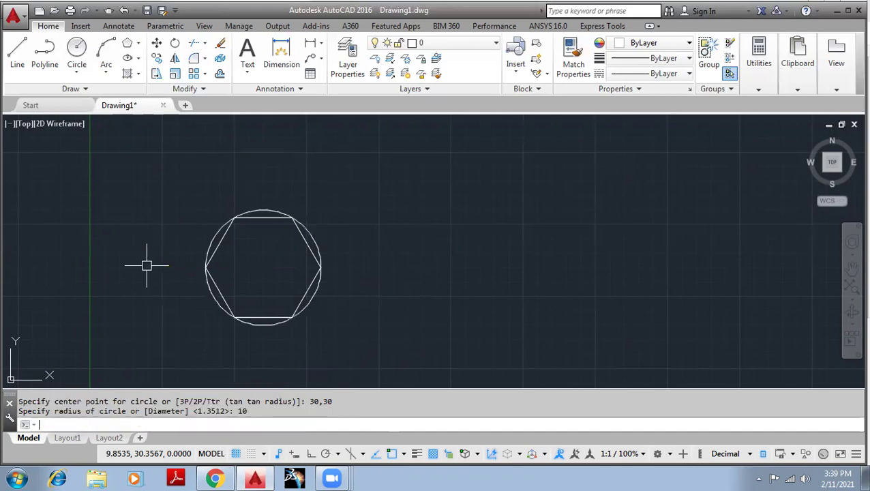
{"action": "scroll", "coordinate": [273, 238], "scroll_direction": "up", "scroll_amount": 4}
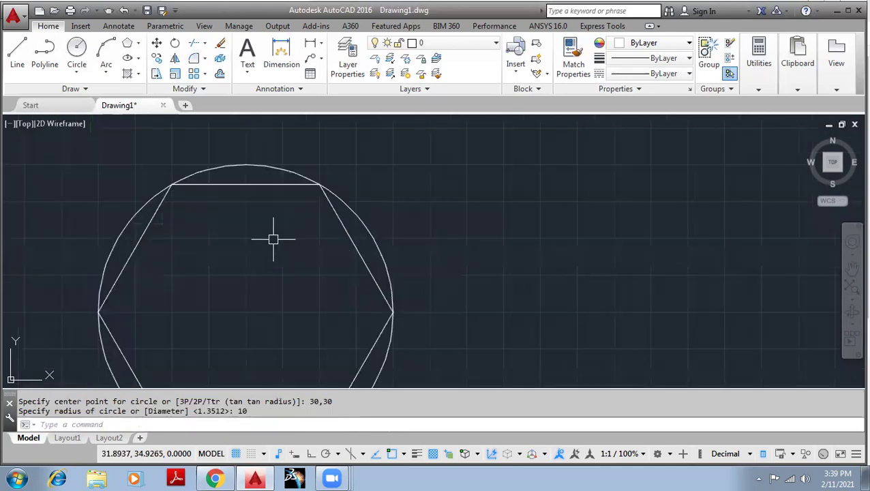
{"action": "middle_click_drag", "start_coordinate": [287, 235], "coordinate": [206, 173]}
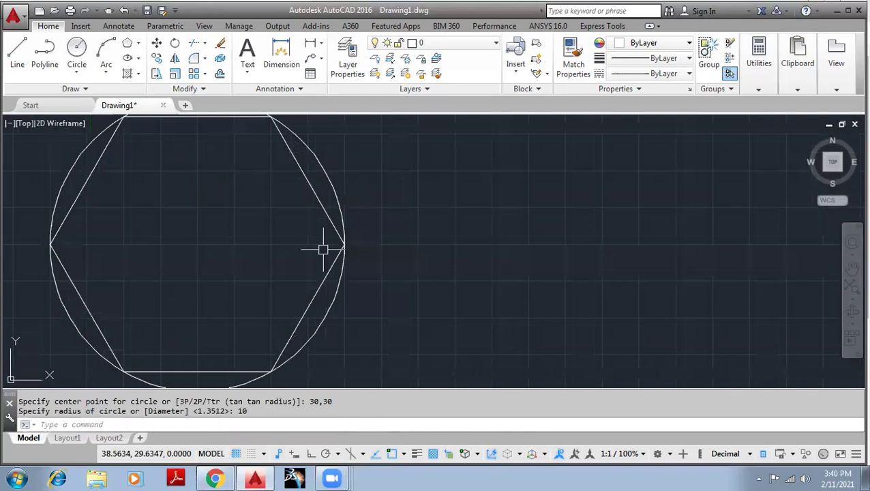
{"action": "scroll", "coordinate": [337, 186], "scroll_direction": "down", "scroll_amount": 2}
{"action": "scroll", "coordinate": [341, 194], "scroll_direction": "down", "scroll_amount": 1}
{"action": "middle_click_drag", "start_coordinate": [358, 169], "coordinate": [344, 184]}
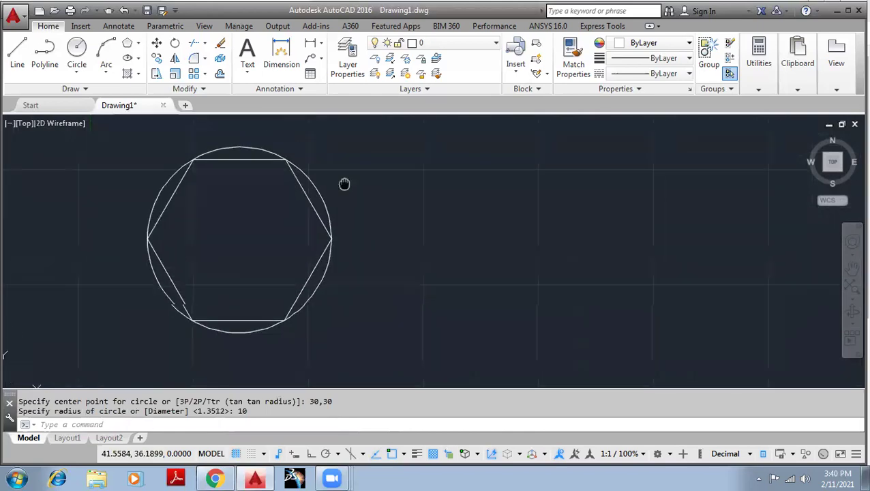
{"action": "scroll", "coordinate": [285, 197], "scroll_direction": "up", "scroll_amount": 1}
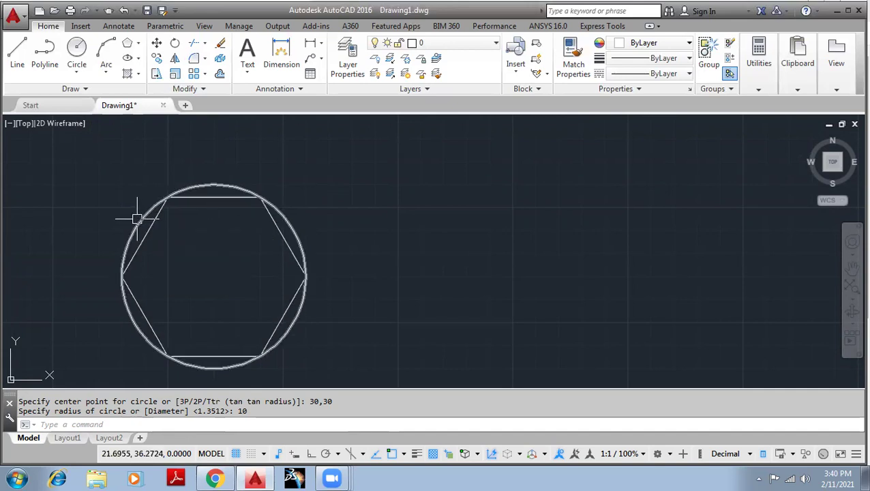
{"action": "scroll", "coordinate": [287, 211], "scroll_direction": "down", "scroll_amount": 2}
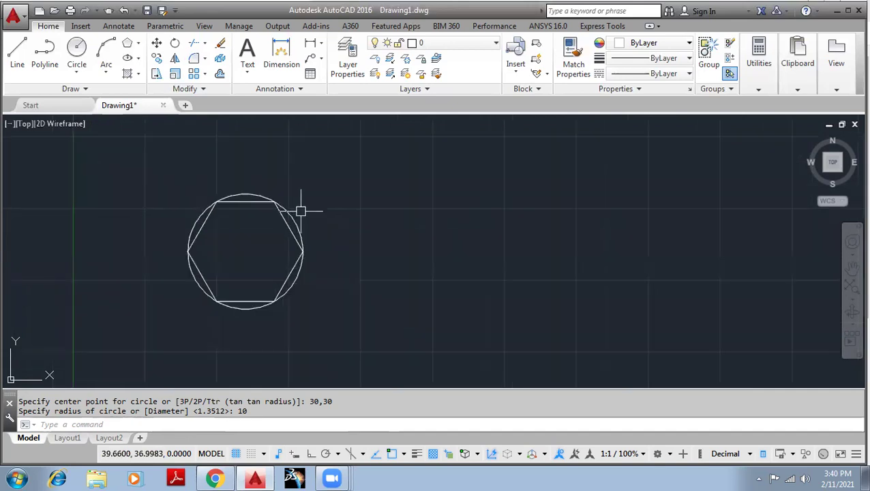
{"action": "middle_click_drag", "start_coordinate": [351, 218], "coordinate": [255, 220]}
{"action": "scroll", "coordinate": [255, 220], "scroll_direction": "down", "scroll_amount": 2}
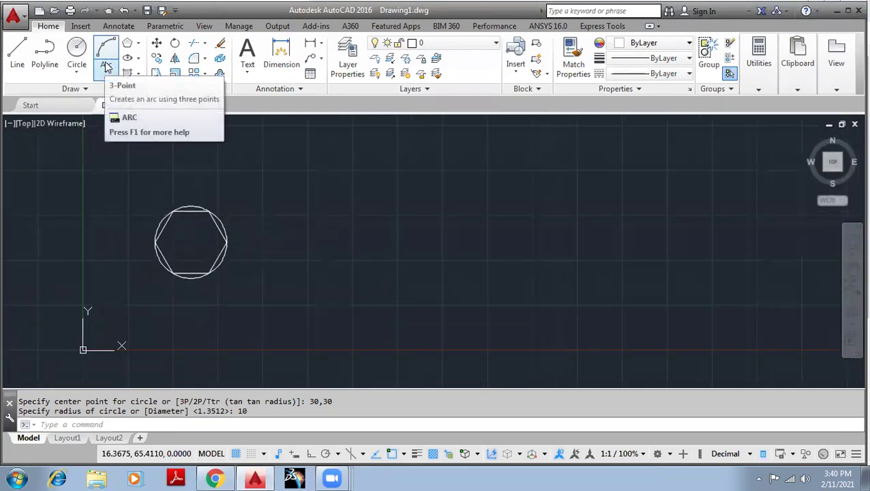
- Draw a six-sided polygon centred at 5,5, circumscribed with radius 10
{"action": "left_click", "coordinate": [139, 44]}
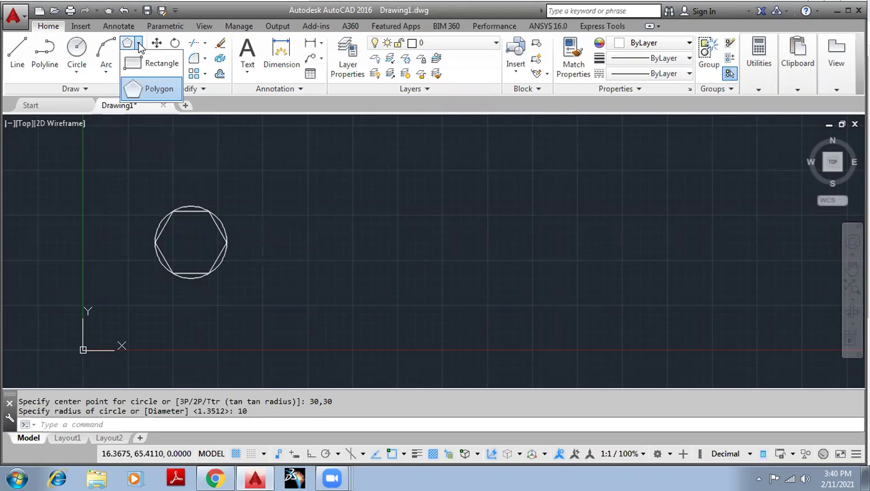
{"action": "left_click", "coordinate": [156, 87]}
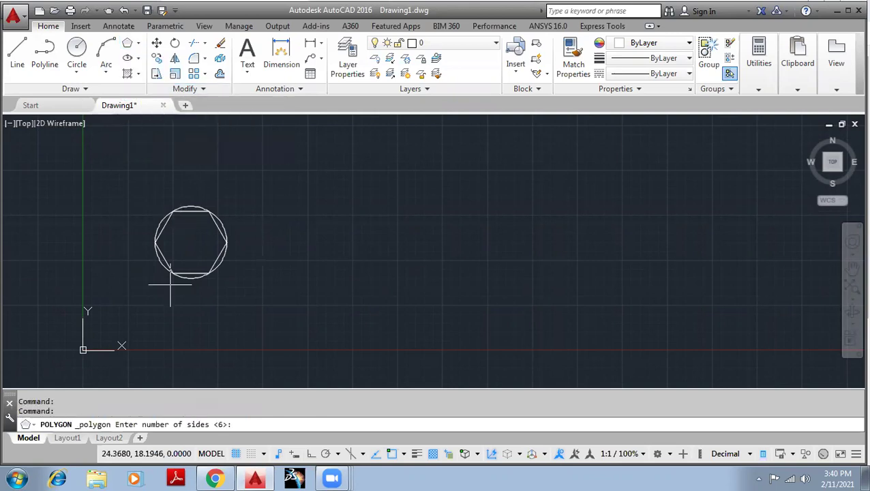
{"action": "type", "text": "6"}
{"action": "key", "text": "Return"}
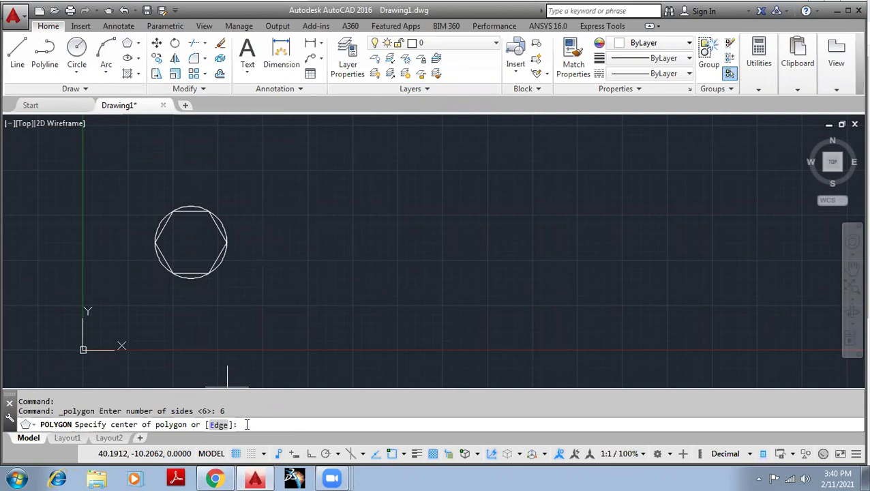
{"action": "type", "text": "5,5"}
{"action": "key", "text": "Return"}
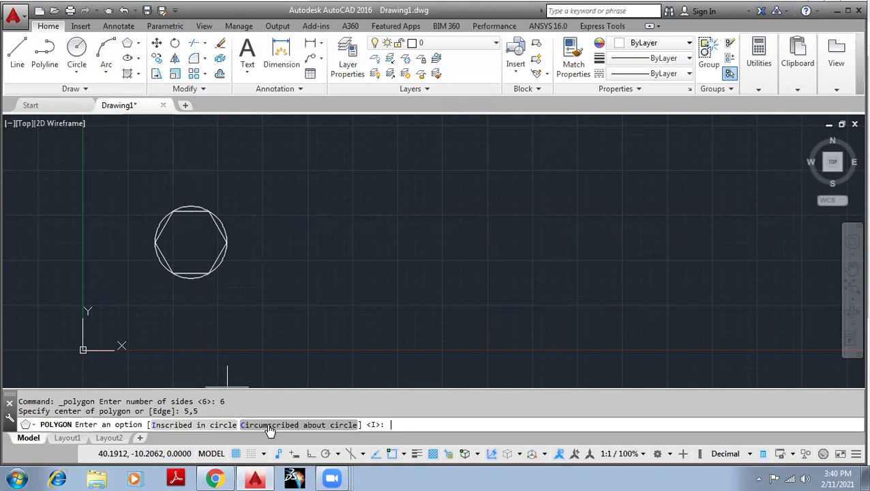
{"action": "left_click", "coordinate": [270, 428]}
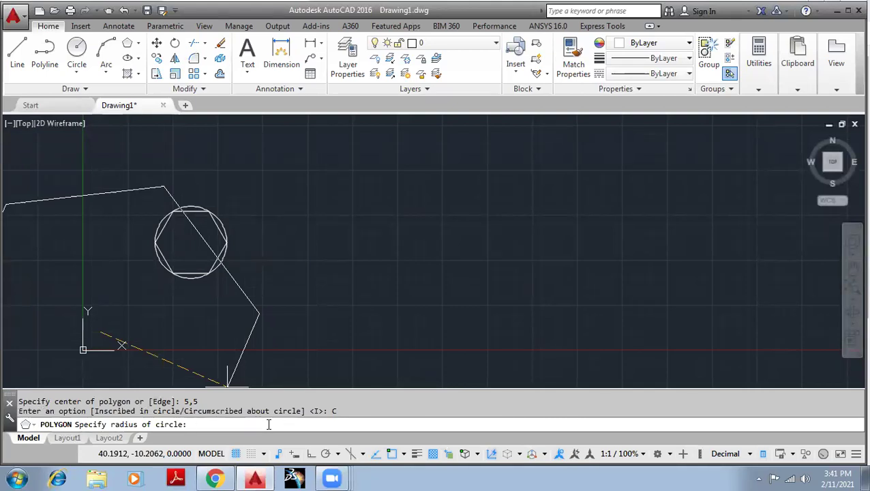
{"action": "type", "text": "10"}
{"action": "key", "text": "Return"}
{"action": "middle_click_drag", "start_coordinate": [210, 311], "coordinate": [275, 237]}
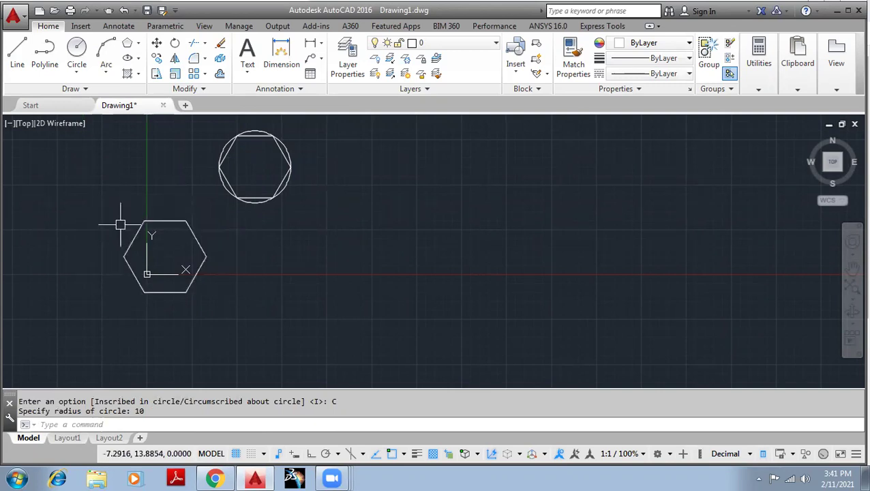
{"action": "scroll", "coordinate": [225, 253], "scroll_direction": "up", "scroll_amount": 1}
{"action": "scroll", "coordinate": [199, 235], "scroll_direction": "up", "scroll_amount": 1}
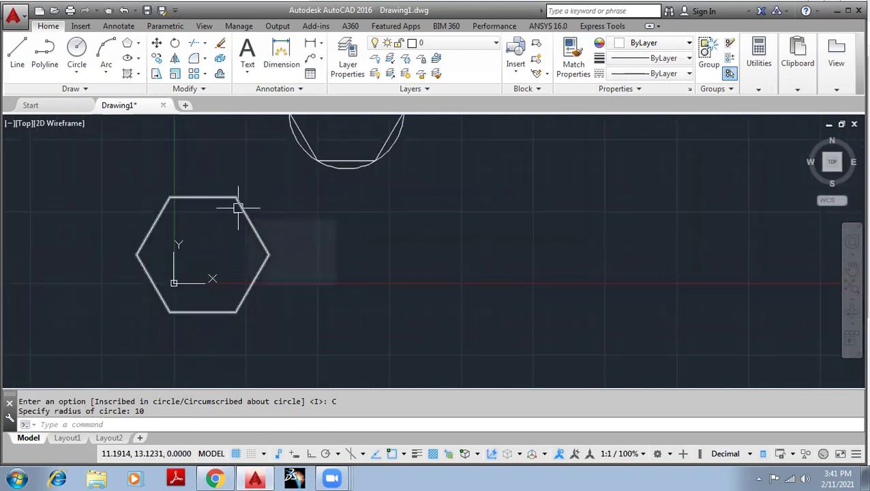
- Draw a circle centred at 5,5 with radius 10 inside the circumscribed hexagon
{"action": "left_click", "coordinate": [76, 49]}
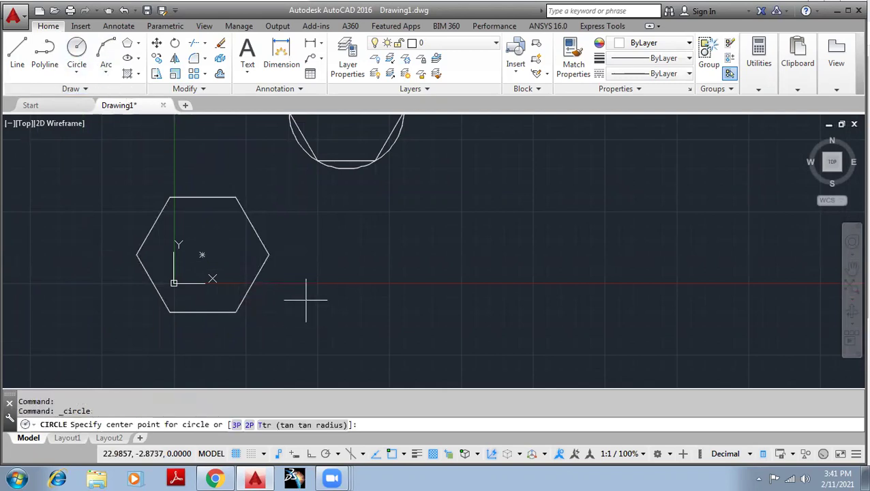
{"action": "type", "text": "5,5"}
{"action": "key", "text": "Return"}
{"action": "type", "text": "10"}
{"action": "key", "text": "Return"}
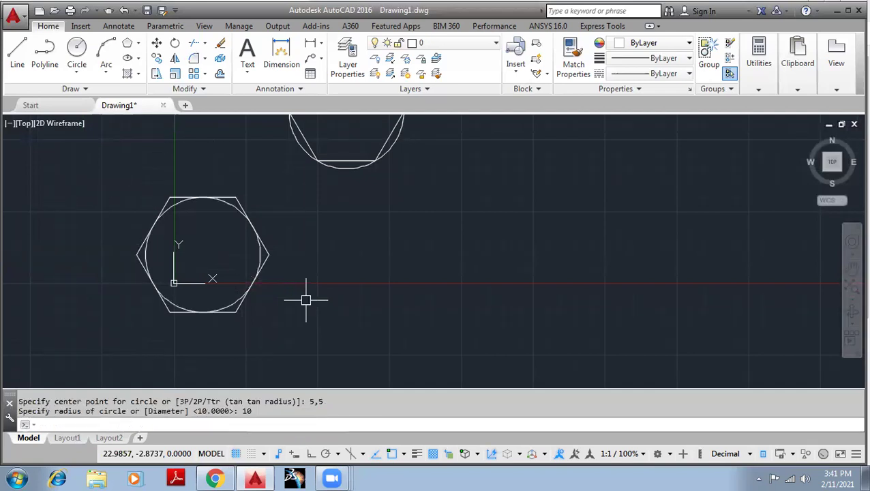
{"action": "scroll", "coordinate": [282, 272], "scroll_direction": "up", "scroll_amount": 2}
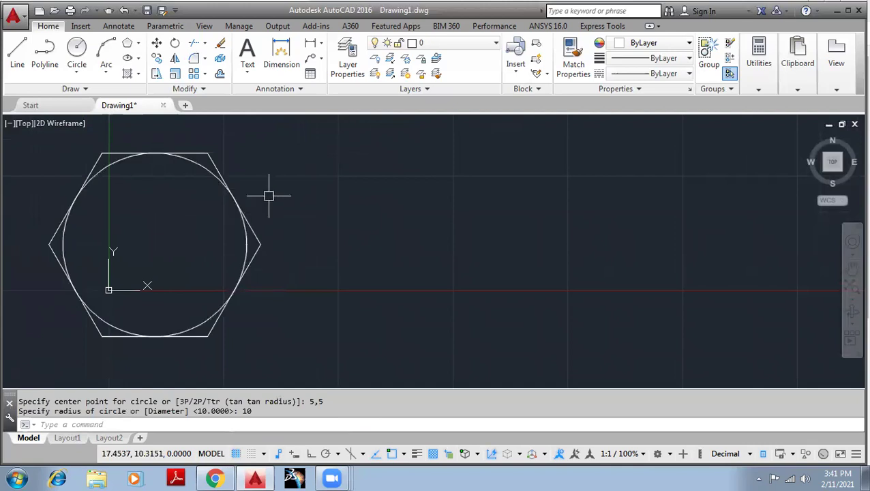
{"action": "middle_click_drag", "start_coordinate": [269, 196], "coordinate": [323, 213]}
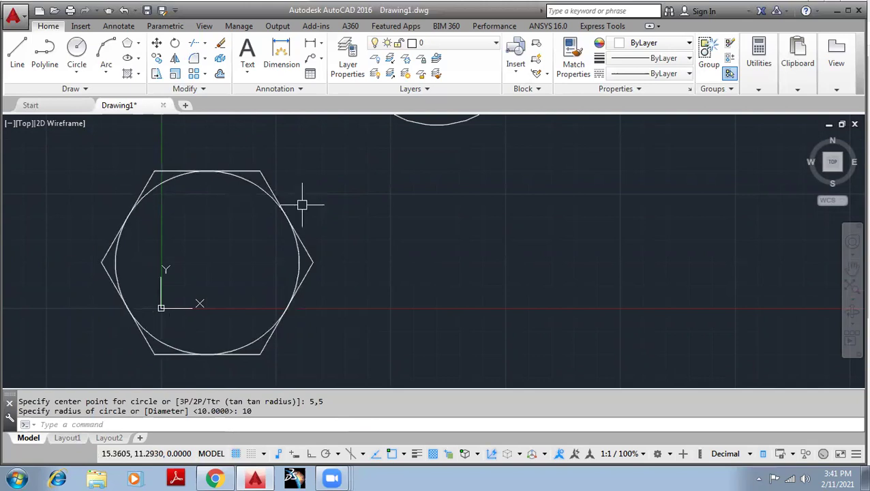
{"action": "scroll", "coordinate": [302, 205], "scroll_direction": "down", "scroll_amount": 2}
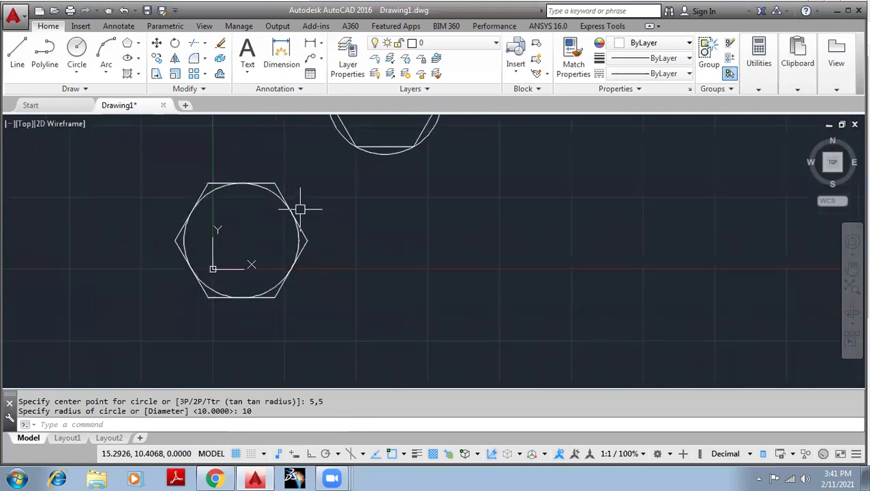
{"action": "scroll", "coordinate": [349, 205], "scroll_direction": "down", "scroll_amount": 2}
{"action": "middle_click_drag", "start_coordinate": [350, 213], "coordinate": [285, 226]}
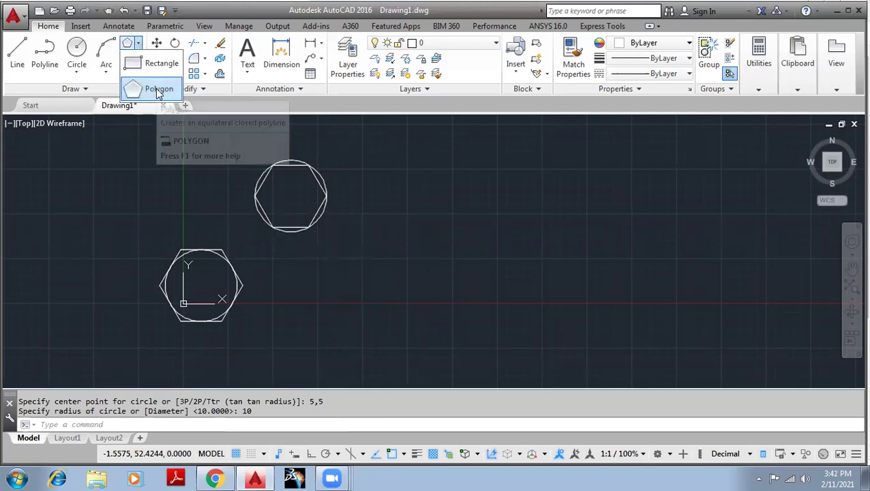
- Draw a six-sided polygon by Edge, with endpoints 50,50 and 60,50
{"action": "left_click", "coordinate": [150, 90]}
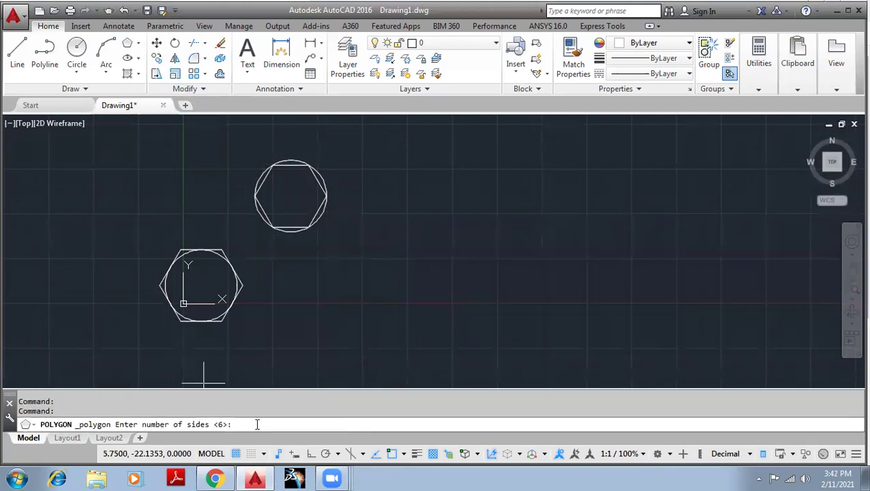
{"action": "type", "text": "6"}
{"action": "key", "text": "Return"}
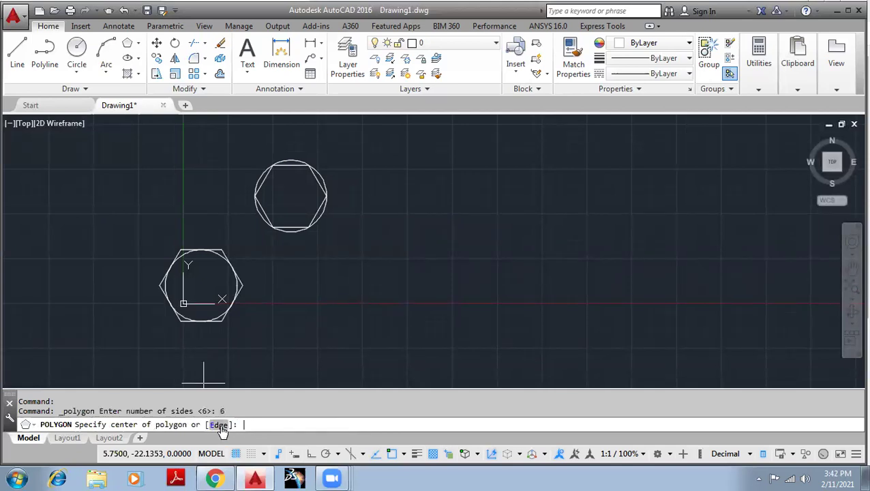
{"action": "type", "text": "e"}
{"action": "key", "text": "Return"}
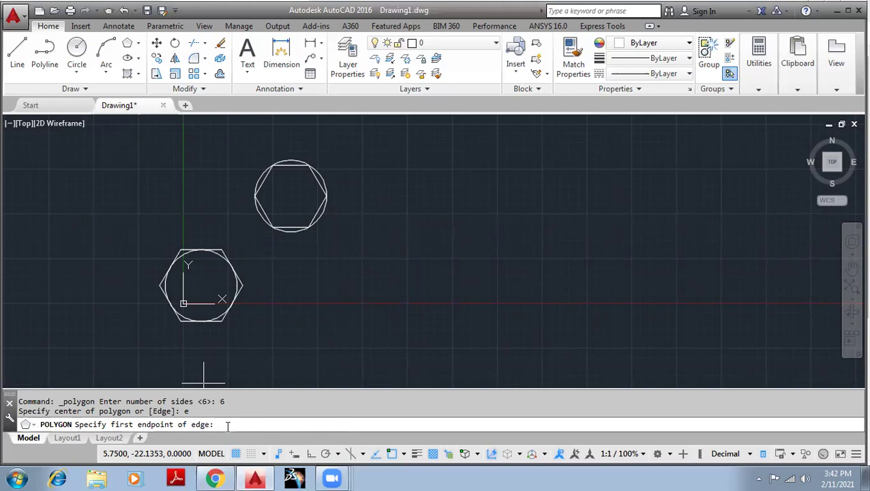
{"action": "scroll", "coordinate": [242, 291], "scroll_direction": "up", "scroll_amount": 4}
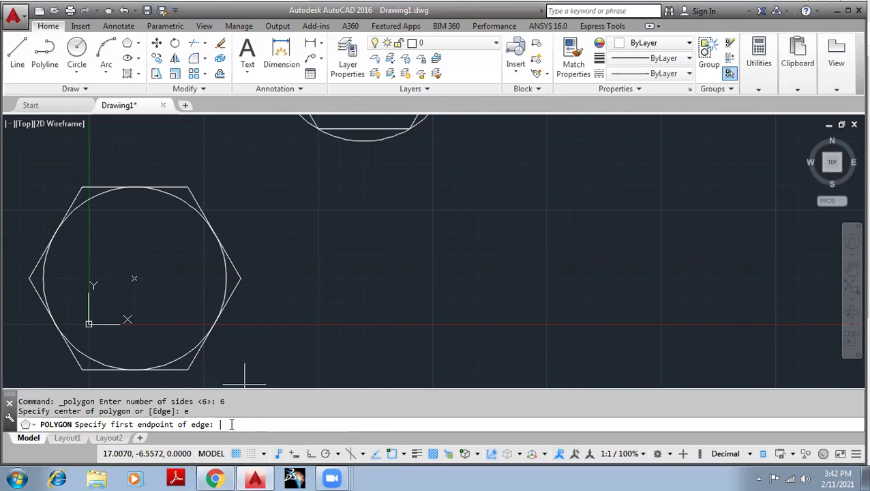
{"action": "scroll", "coordinate": [277, 382], "scroll_direction": "down", "scroll_amount": 3}
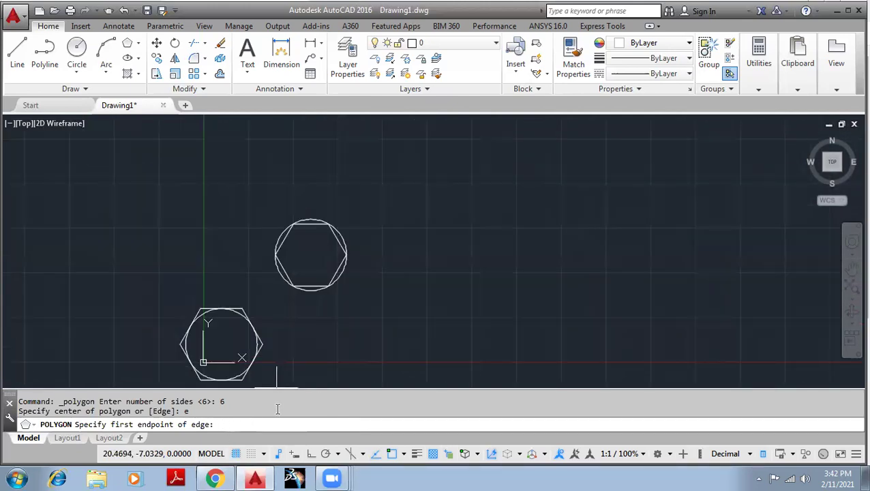
{"action": "type", "text": "50,50"}
{"action": "key", "text": "Return"}
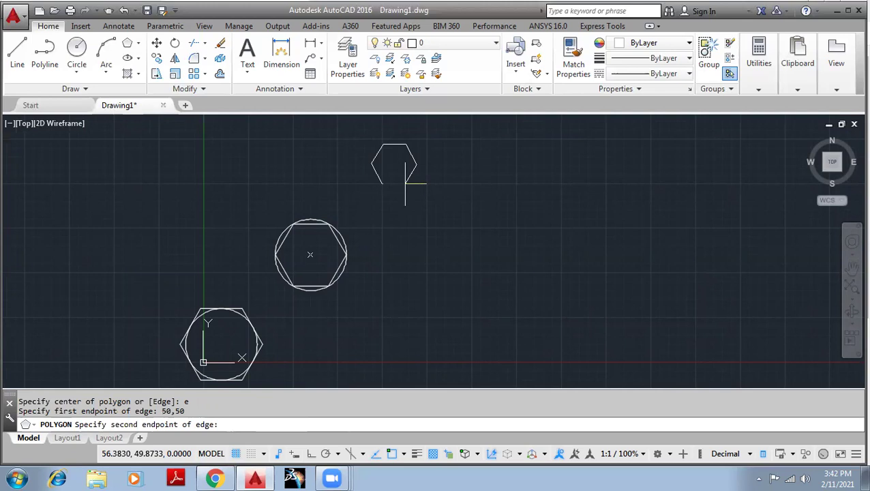
{"action": "type", "text": "60,50"}
{"action": "key", "text": "Return"}
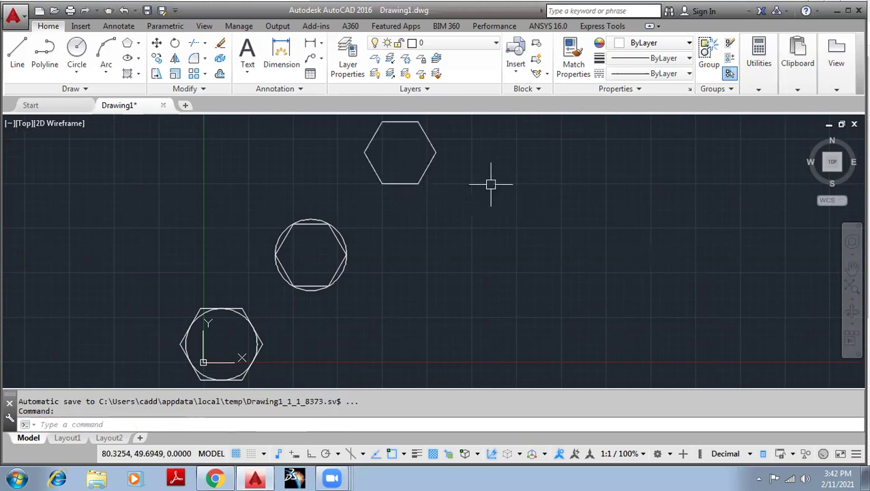
- Pan and zoom to bring all three hexagons and both circles into view
{"action": "middle_click_drag", "start_coordinate": [490, 185], "coordinate": [430, 260]}
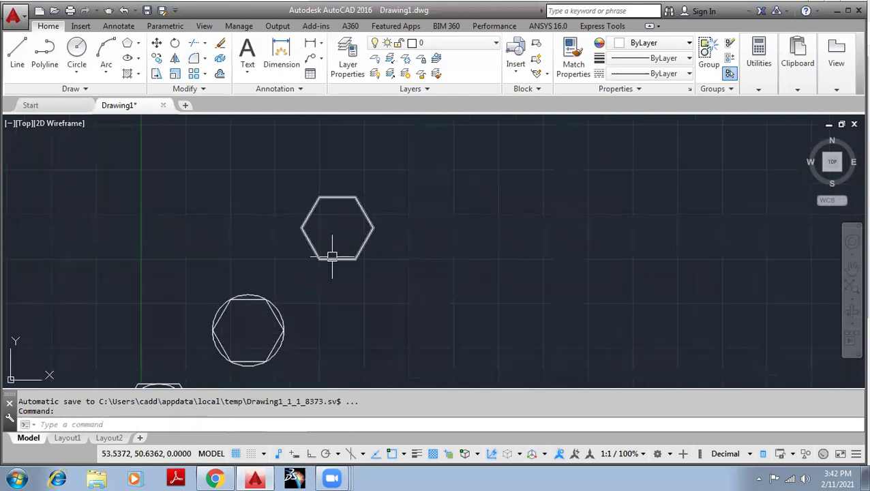
{"action": "scroll", "coordinate": [333, 256], "scroll_direction": "up", "scroll_amount": 4}
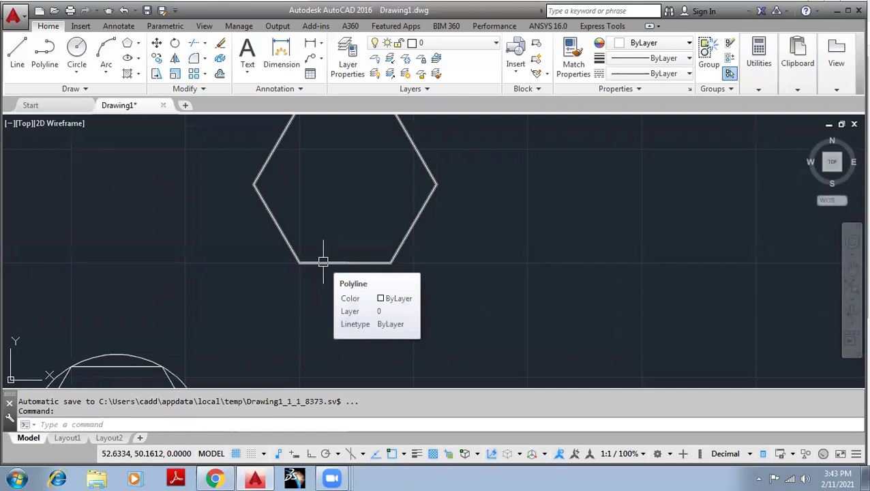
{"action": "scroll", "coordinate": [323, 262], "scroll_direction": "down", "scroll_amount": 3}
{"action": "scroll", "coordinate": [301, 274], "scroll_direction": "down", "scroll_amount": 2}
{"action": "scroll", "coordinate": [297, 279], "scroll_direction": "down", "scroll_amount": 1}
{"action": "mouse_move", "coordinate": [297, 280]}
{"action": "middle_mouse_down"}
{"action": "mouse_move", "coordinate": [307, 278]}
{"action": "mouse_move", "coordinate": [308, 262]}
{"action": "middle_mouse_up"}
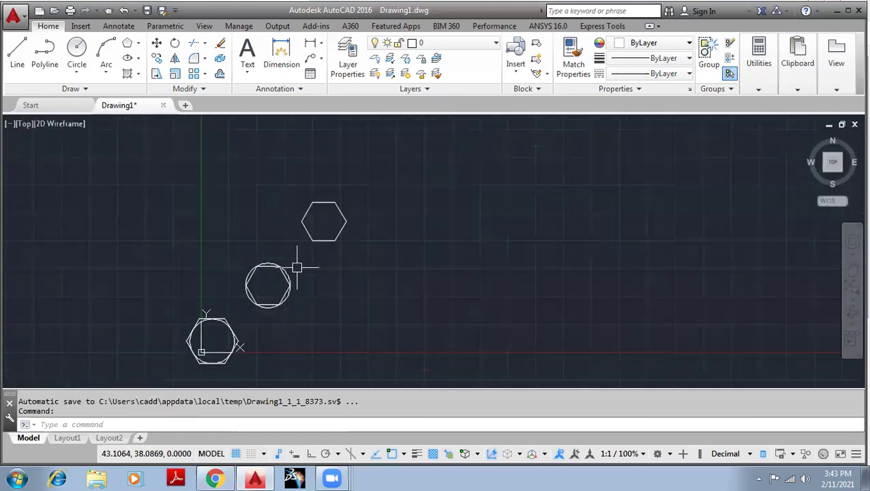
{"action": "scroll", "coordinate": [296, 262], "scroll_direction": "up", "scroll_amount": 5}
{"action": "middle_click_drag", "start_coordinate": [254, 290], "coordinate": [316, 235]}
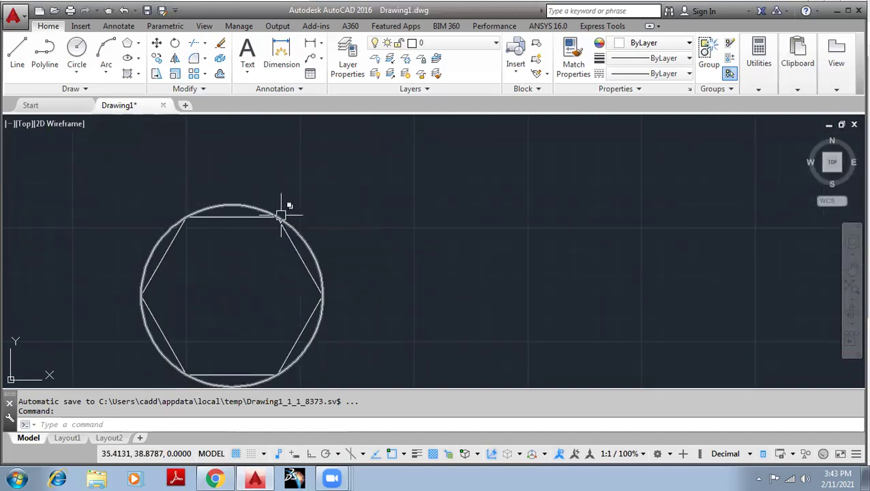
{"action": "scroll", "coordinate": [305, 225], "scroll_direction": "down", "scroll_amount": 4}
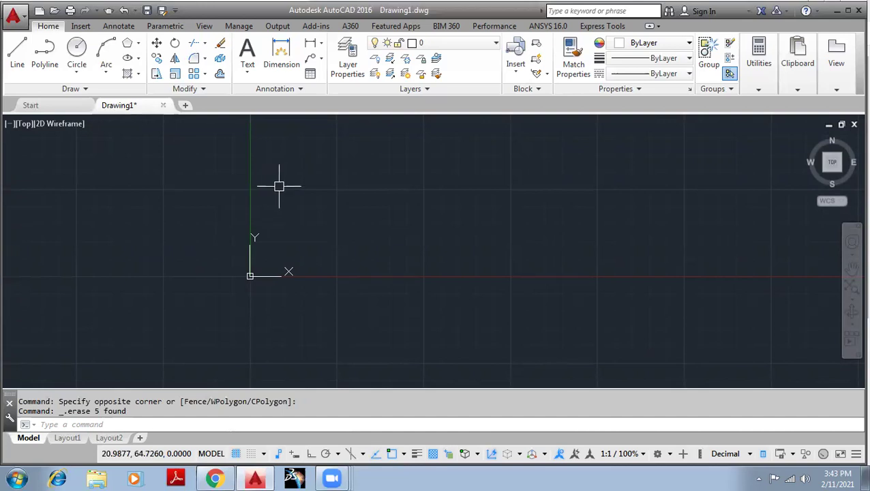
- Draw a small centre-radius circle just above and right of the origin
{"action": "middle_click_drag", "start_coordinate": [421, 196], "coordinate": [352, 218]}
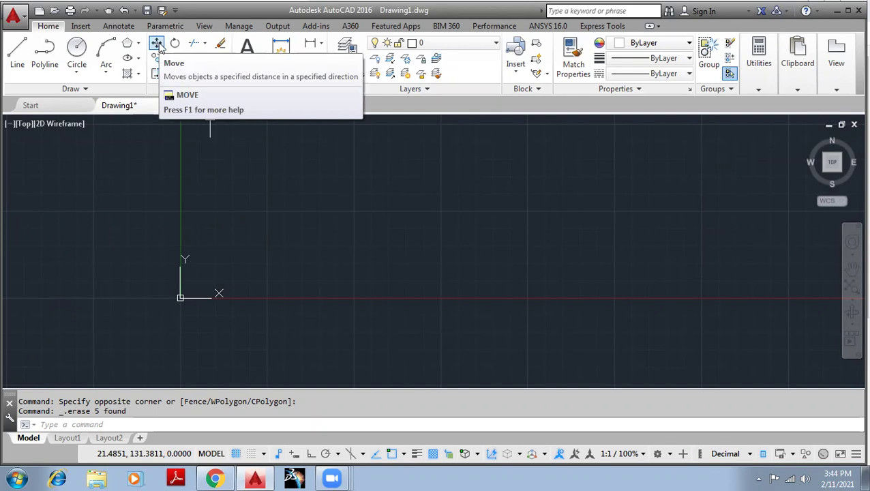
{"action": "left_click", "coordinate": [78, 55]}
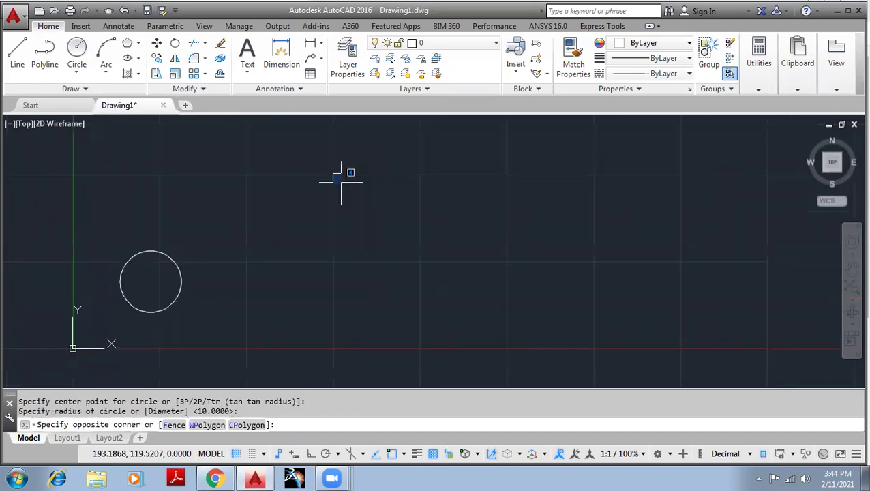
{"action": "left_click", "coordinate": [341, 181]}
{"action": "left_click", "coordinate": [322, 154]}
{"action": "left_click", "coordinate": [336, 178]}
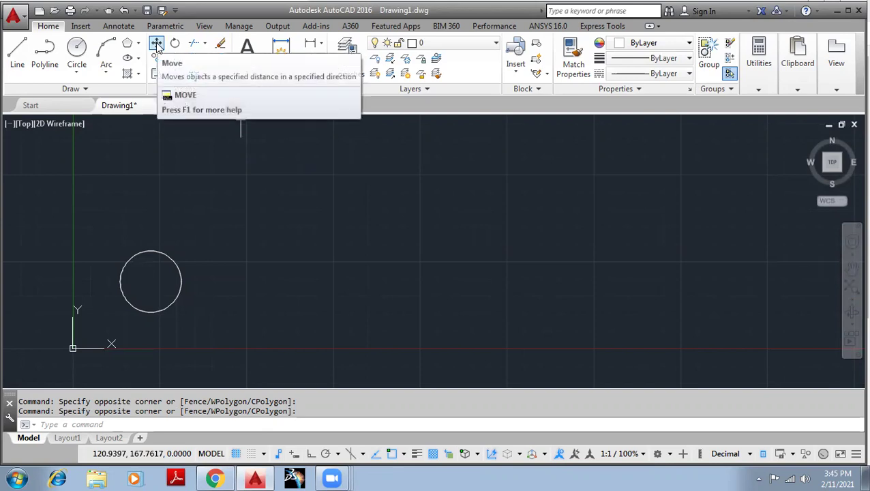
{"action": "mouse_move", "coordinate": [156, 43]}
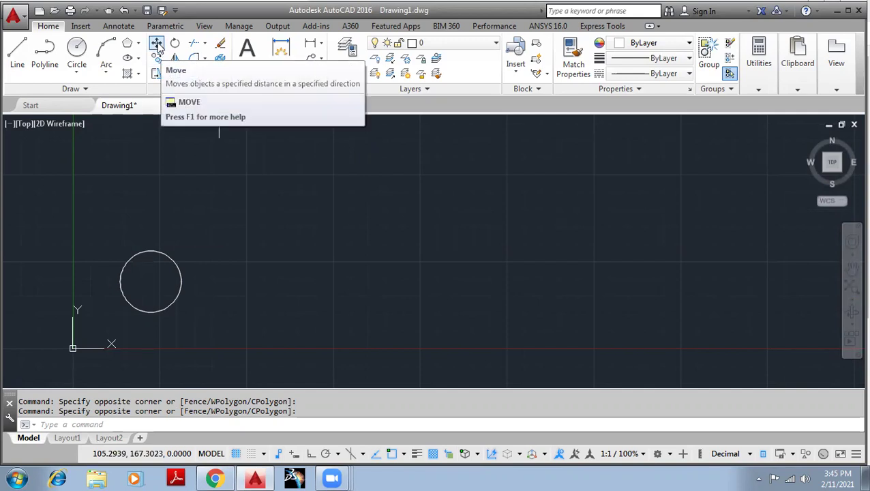
- Start MOVE from the command line and select the circle as the object
{"action": "left_click", "coordinate": [165, 426]}
{"action": "type", "text": "MO"}
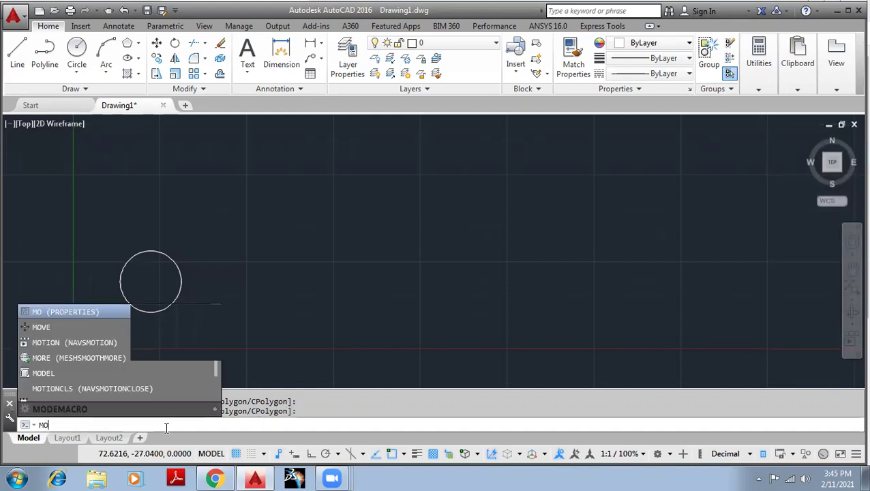
{"action": "type", "text": "VE"}
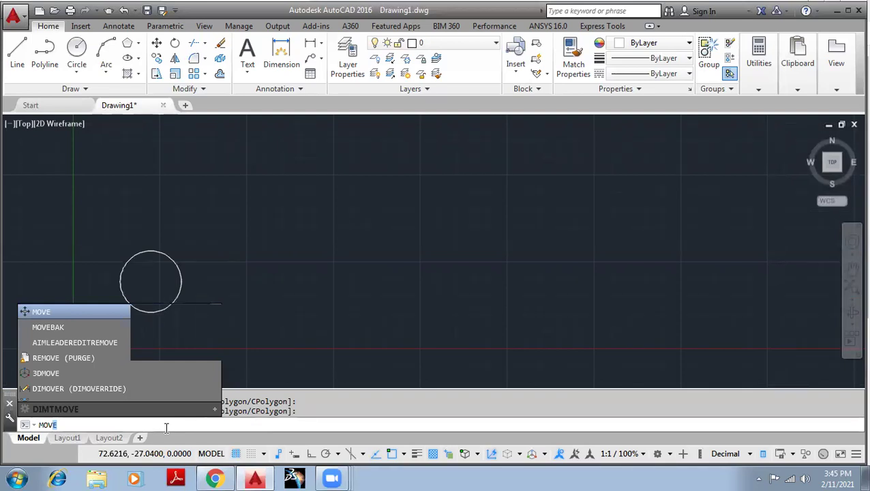
{"action": "key", "text": "Return"}
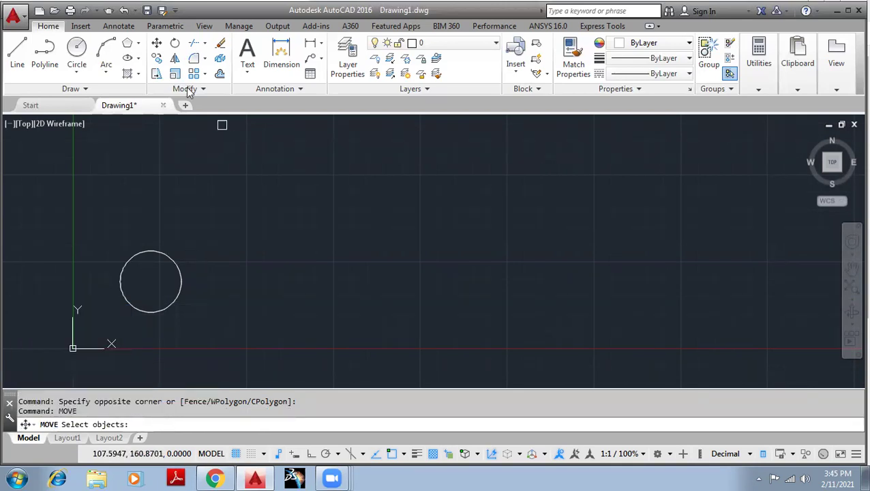
{"action": "middle_click_drag", "start_coordinate": [235, 253], "coordinate": [252, 210]}
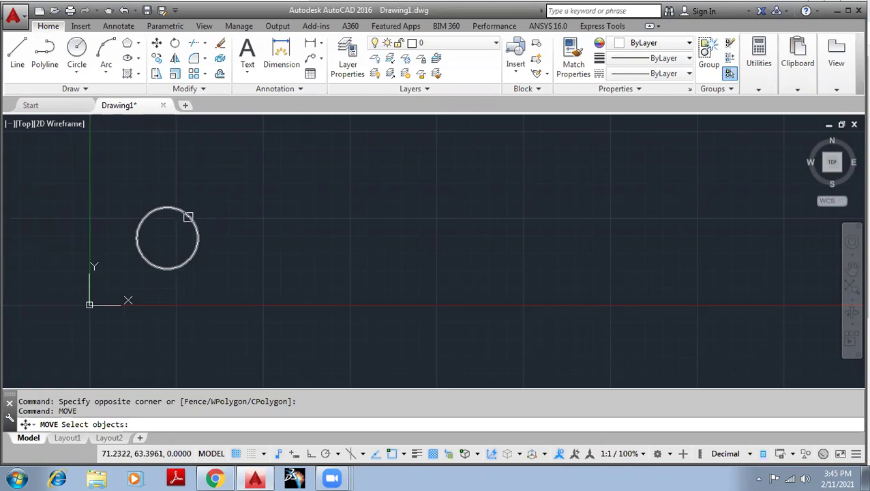
{"action": "left_click", "coordinate": [188, 217]}
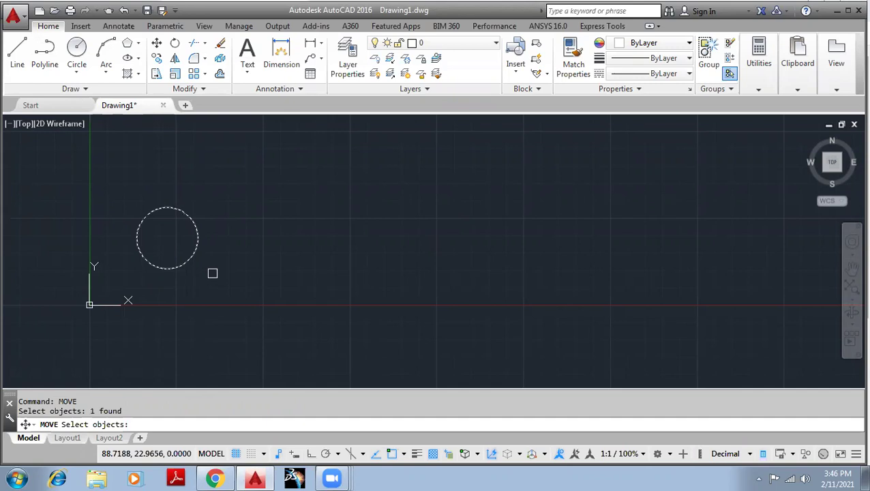
- Move the circle from its centre base point to a new spot further right
{"action": "key", "text": "Return"}
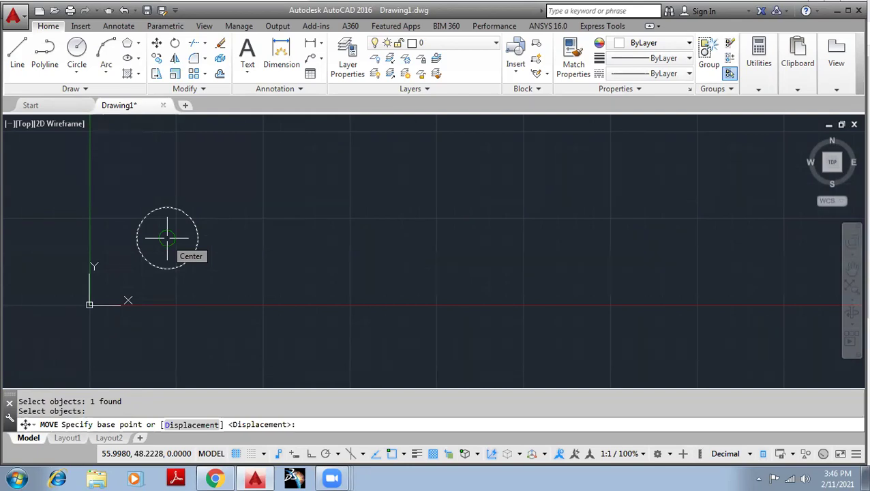
{"action": "left_click", "coordinate": [167, 238]}
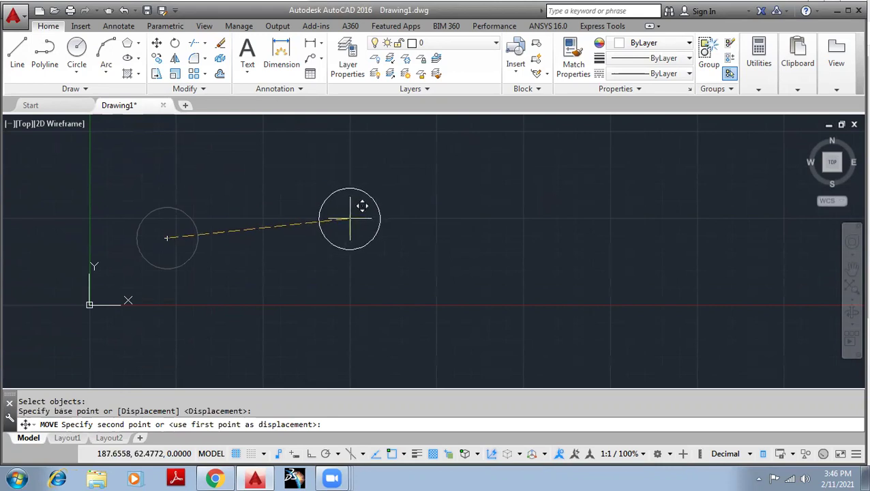
{"action": "left_click", "coordinate": [349, 218]}
{"action": "middle_click_drag", "start_coordinate": [476, 195], "coordinate": [359, 211]}
{"action": "scroll", "coordinate": [230, 210], "scroll_direction": "down", "scroll_amount": 2}
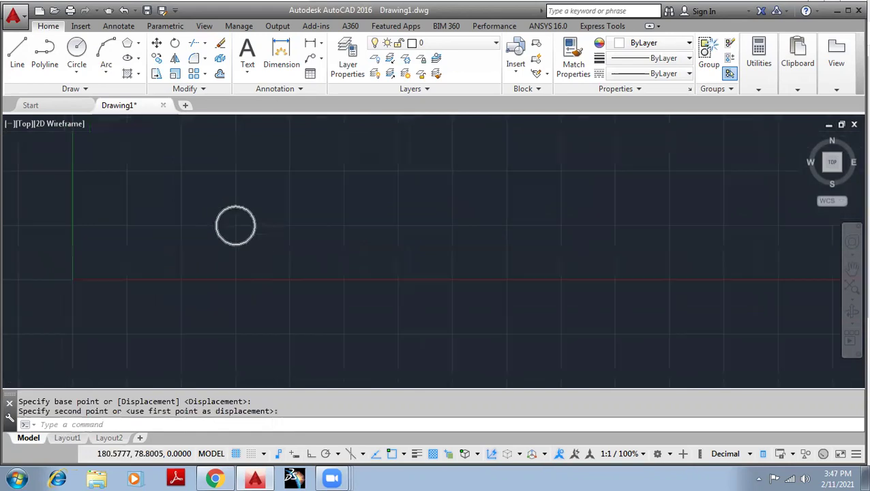
{"action": "scroll", "coordinate": [230, 210], "scroll_direction": "down", "scroll_amount": 2}
{"action": "scroll", "coordinate": [204, 199], "scroll_direction": "up", "scroll_amount": 2}
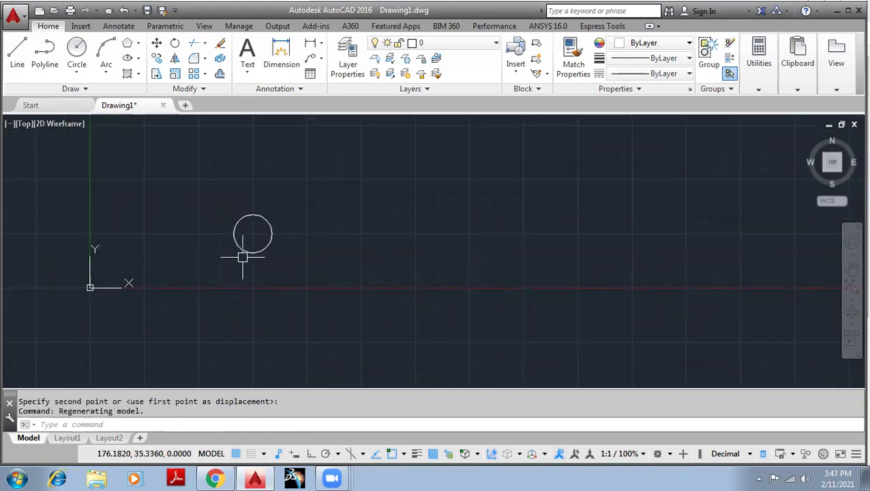
- Move the circle by a displacement of 60,60
{"action": "left_click", "coordinate": [157, 43]}
{"action": "left_click", "coordinate": [267, 218]}
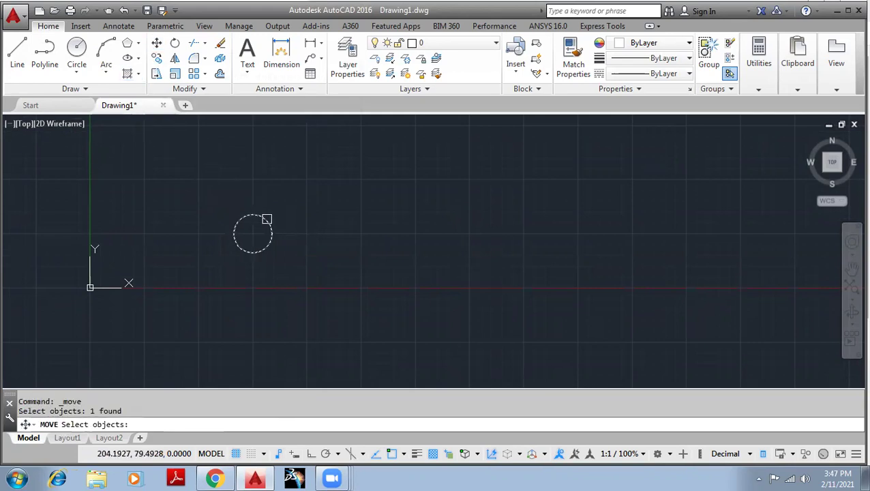
{"action": "key", "text": "Return"}
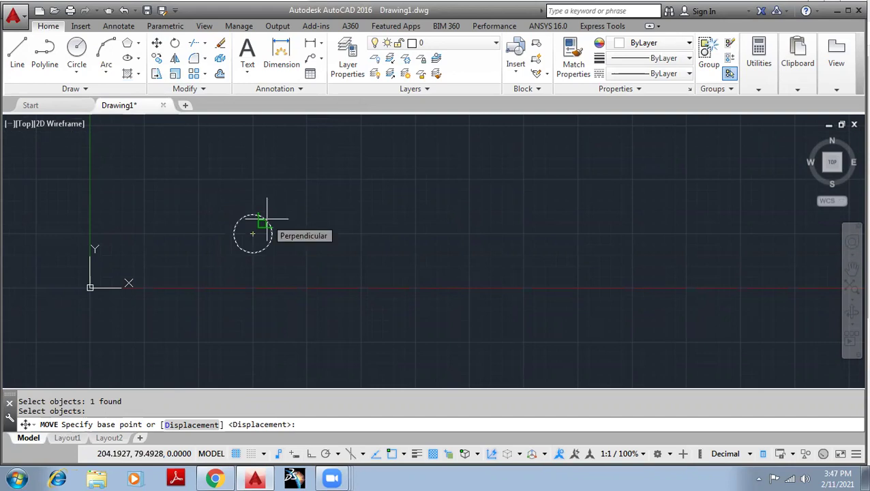
{"action": "left_click", "coordinate": [191, 424]}
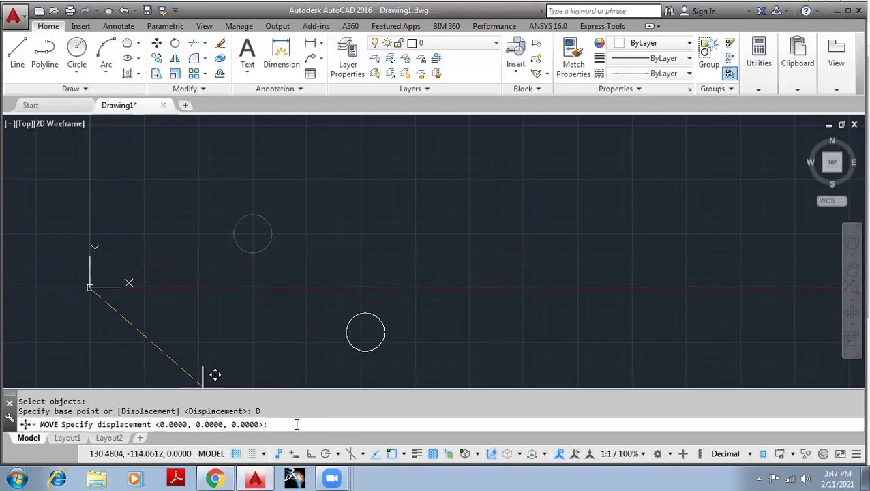
{"action": "type", "text": "60,6"}
{"action": "key", "text": "Return"}
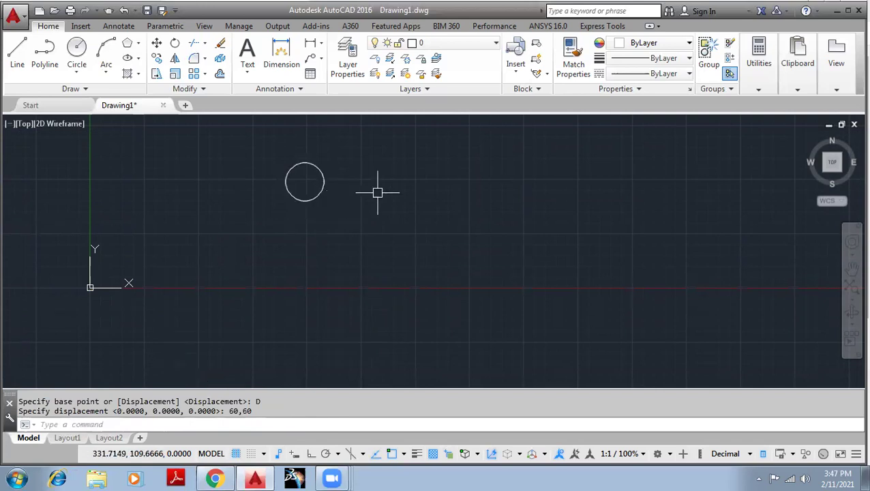
- Window-select the moved circle and delete it, leaving the drawing empty
{"action": "scroll", "coordinate": [355, 229], "scroll_direction": "down", "scroll_amount": 2}
{"action": "scroll", "coordinate": [375, 225], "scroll_direction": "down", "scroll_amount": 2}
{"action": "middle_click_drag", "start_coordinate": [393, 217], "coordinate": [335, 273]}
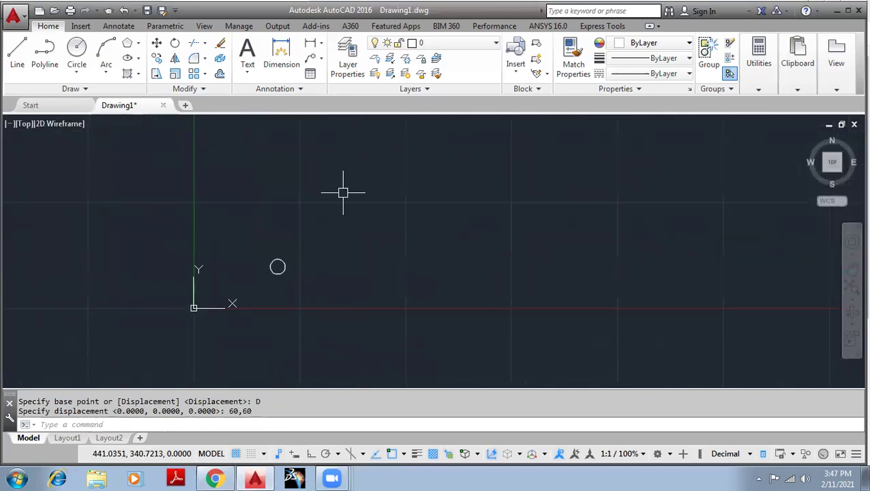
{"action": "scroll", "coordinate": [310, 203], "scroll_direction": "down", "scroll_amount": 2}
{"action": "middle_click_drag", "start_coordinate": [330, 204], "coordinate": [311, 249]}
{"action": "left_click", "coordinate": [307, 323]}
{"action": "left_click", "coordinate": [244, 282]}
{"action": "key", "text": "Delete"}
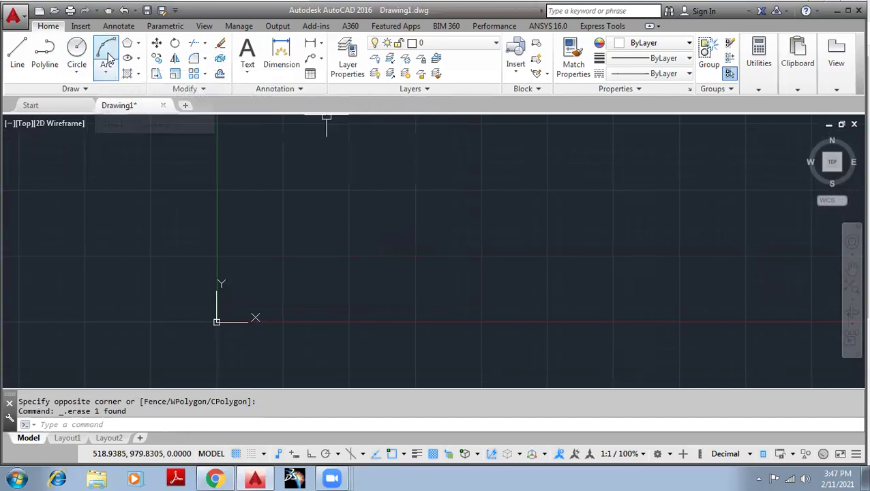
- Draw a rectangle above-right of the origin and confirm it is one polyline
{"action": "left_click", "coordinate": [137, 43]}
{"action": "left_click", "coordinate": [150, 62]}
{"action": "left_click", "coordinate": [276, 190]}
{"action": "left_click", "coordinate": [371, 246]}
{"action": "scroll", "coordinate": [416, 197], "scroll_direction": "up", "scroll_amount": 2}
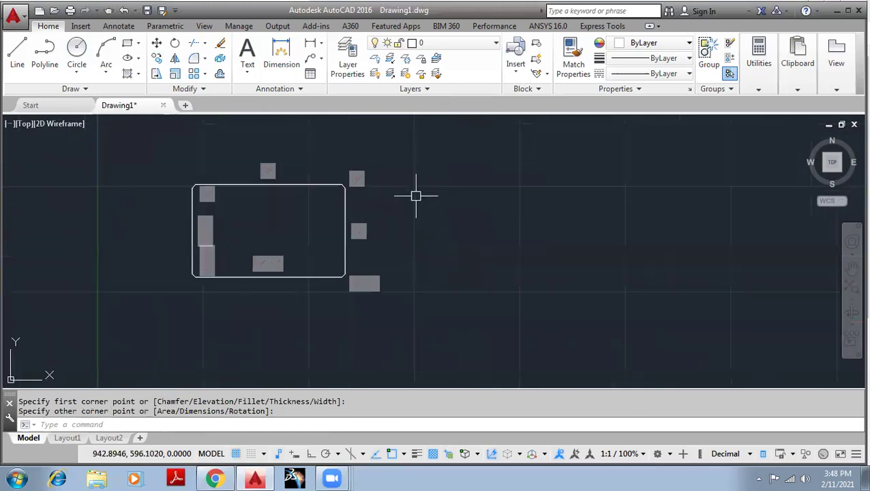
{"action": "left_click", "coordinate": [317, 184]}
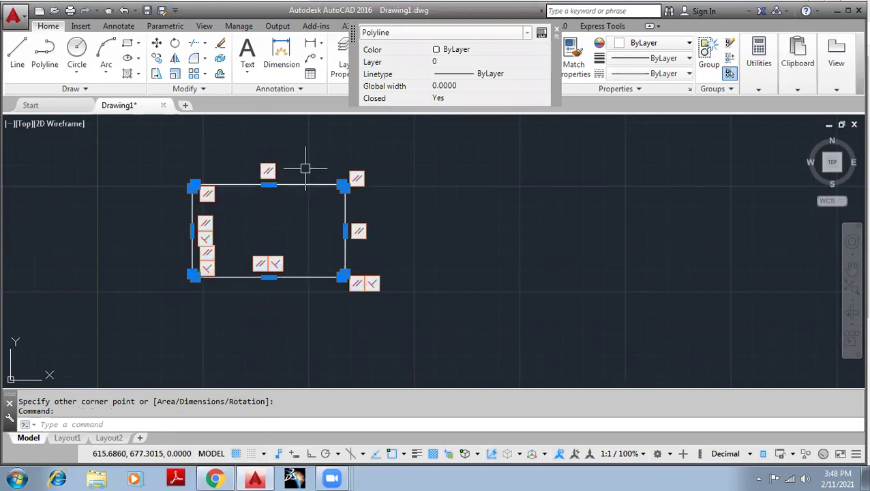
{"action": "key", "text": "Escape"}
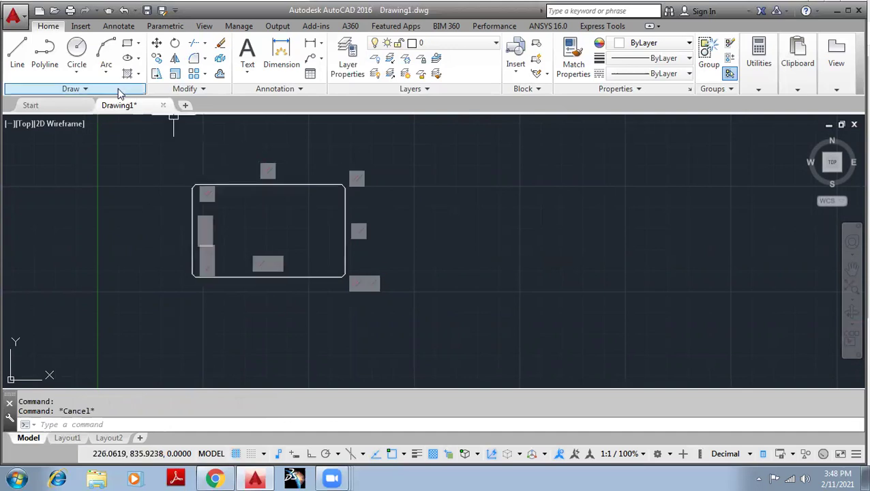
- Draw a four-sided line outline around the rectangle with a slanted left side
{"action": "left_click", "coordinate": [17, 52]}
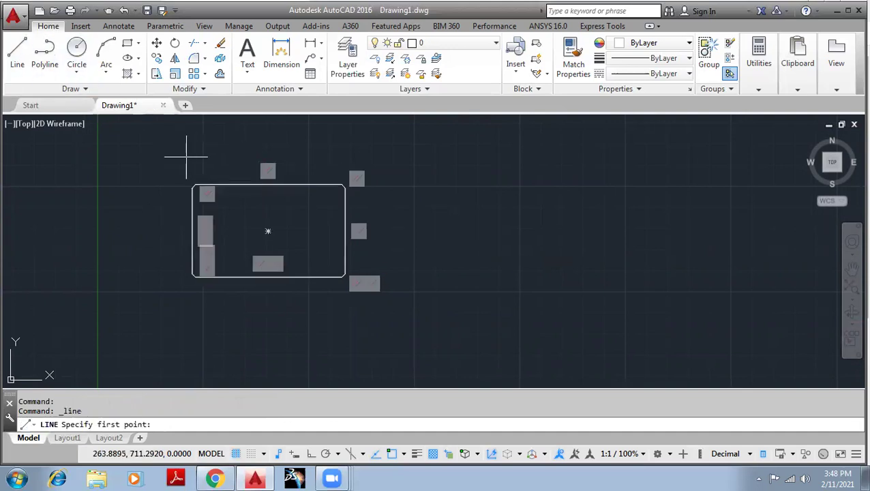
{"action": "left_click", "coordinate": [186, 156]}
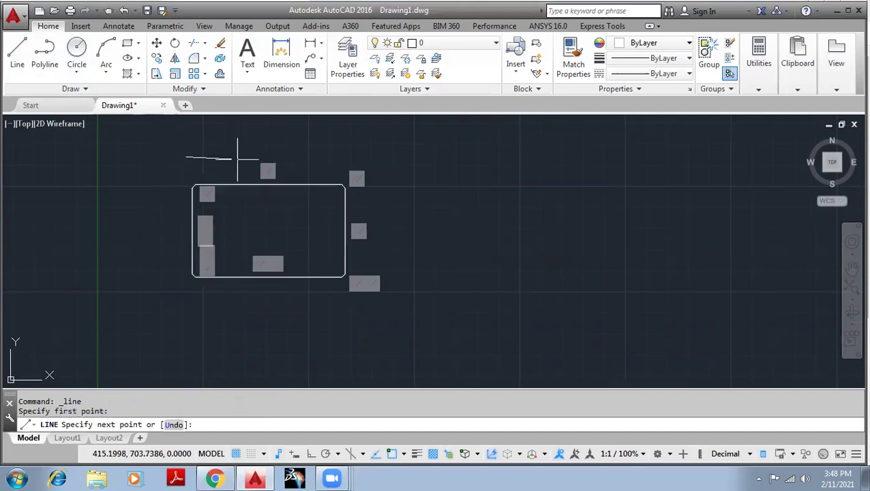
{"action": "left_click", "coordinate": [397, 157]}
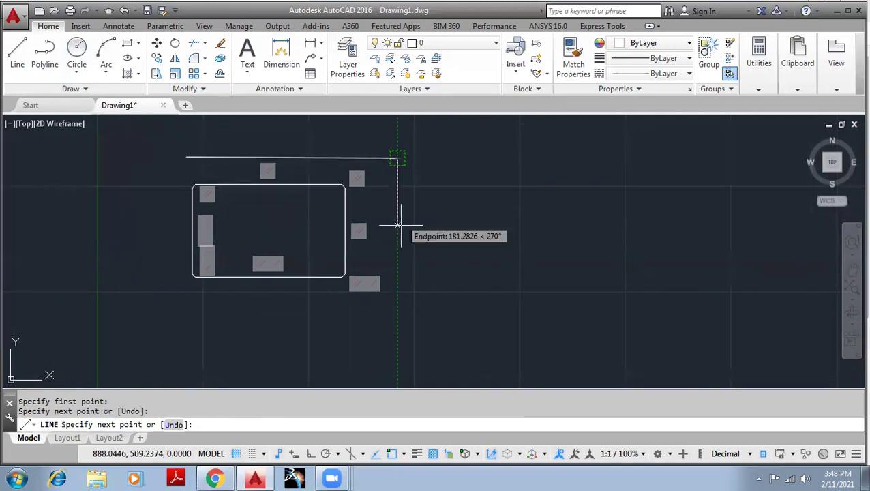
{"action": "left_click", "coordinate": [397, 334]}
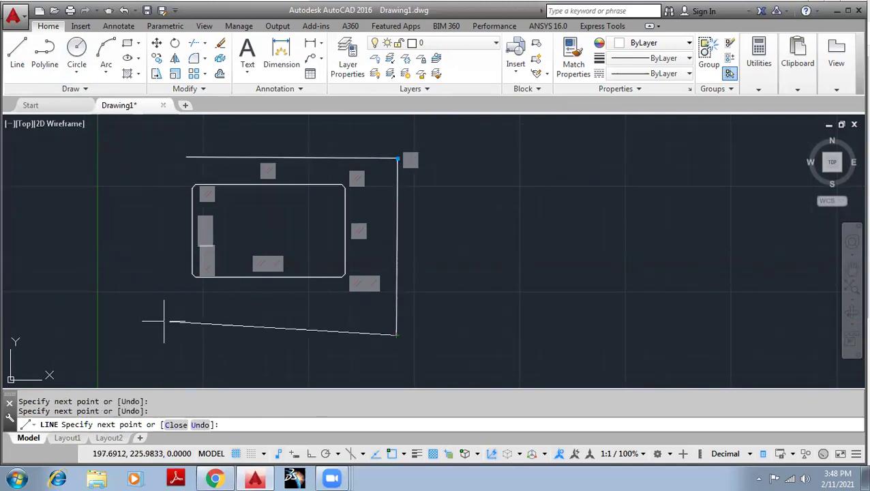
{"action": "left_click", "coordinate": [169, 334]}
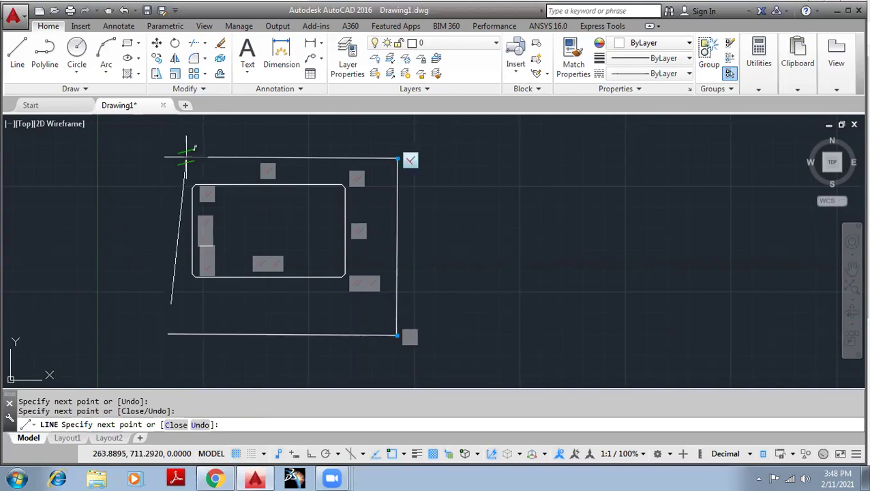
{"action": "left_click", "coordinate": [185, 158]}
{"action": "key", "text": "Escape"}
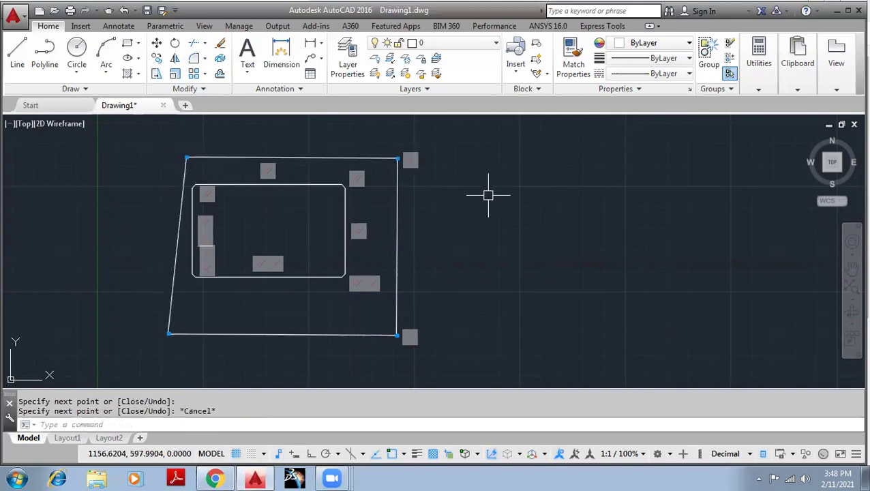
- Erase the outer outline's left, bottom and right edges using a crossing window
{"action": "middle_click_drag", "start_coordinate": [422, 199], "coordinate": [339, 205]}
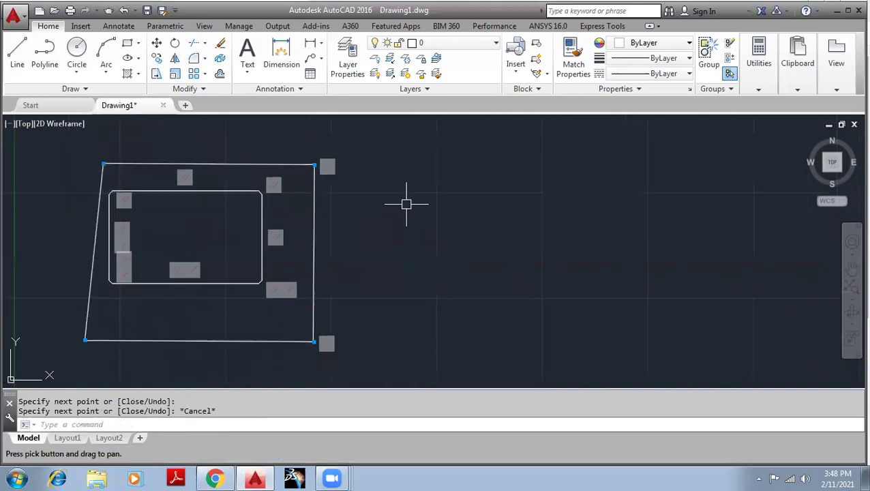
{"action": "key", "text": "Escape"}
{"action": "key", "text": "Escape"}
{"action": "scroll", "coordinate": [292, 248], "scroll_direction": "down", "scroll_amount": 4}
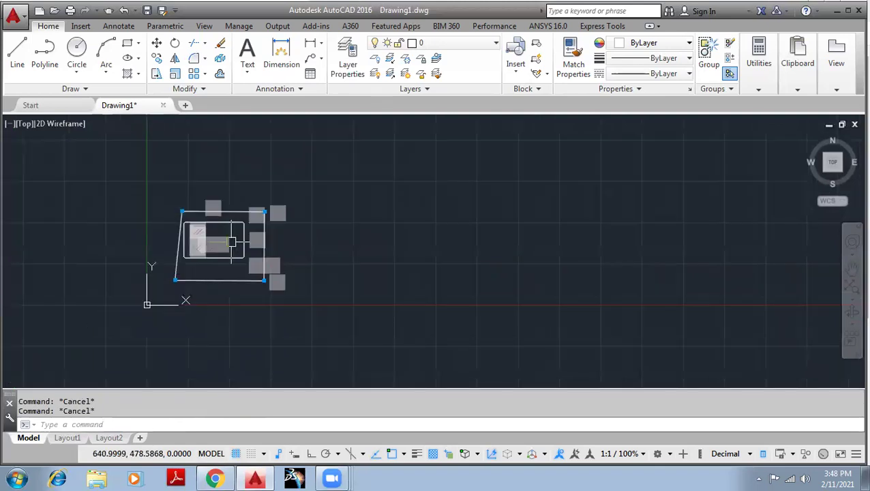
{"action": "scroll", "coordinate": [292, 248], "scroll_direction": "up", "scroll_amount": 2}
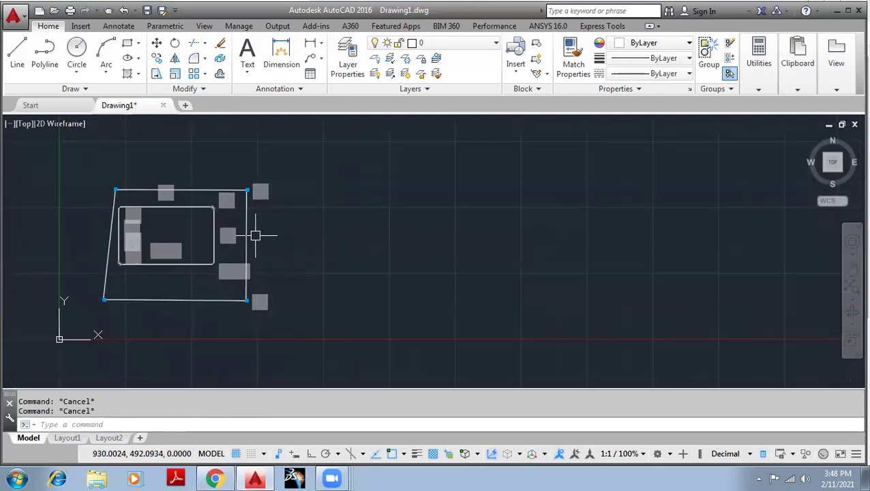
{"action": "left_click", "coordinate": [248, 234]}
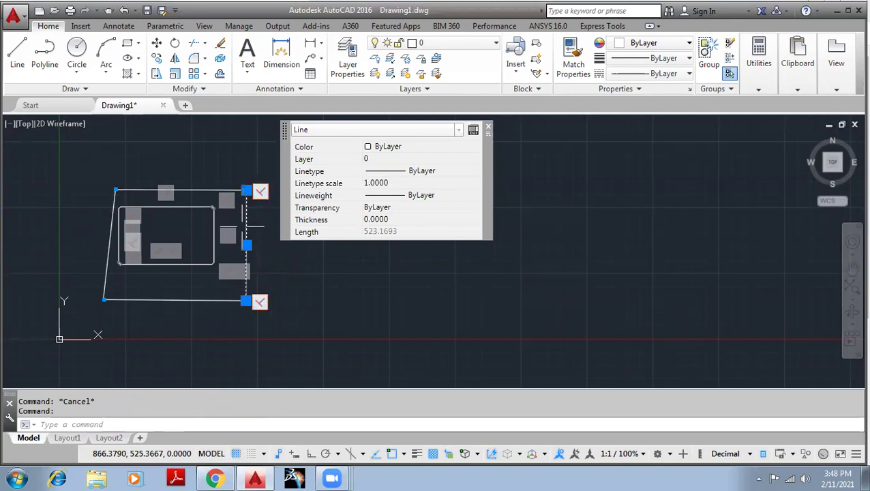
{"action": "left_click", "coordinate": [197, 190]}
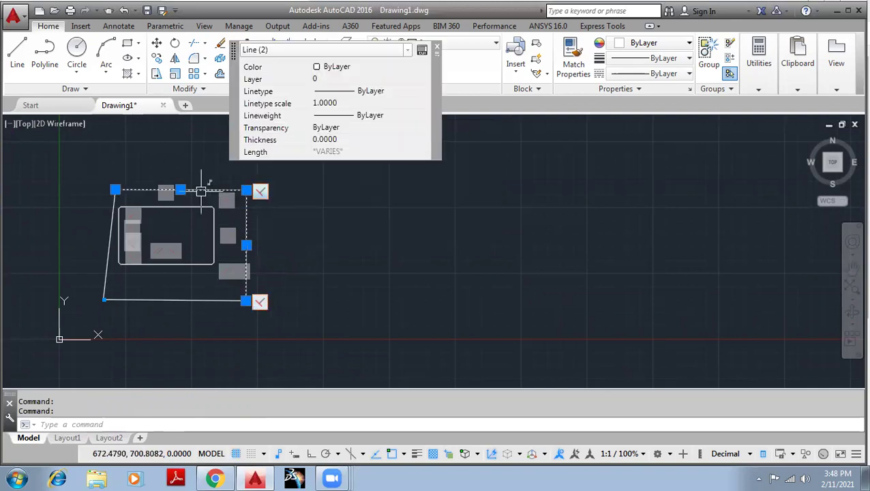
{"action": "key", "text": "Escape"}
{"action": "key", "text": "Escape"}
{"action": "scroll", "coordinate": [220, 233], "scroll_direction": "up", "scroll_amount": 2}
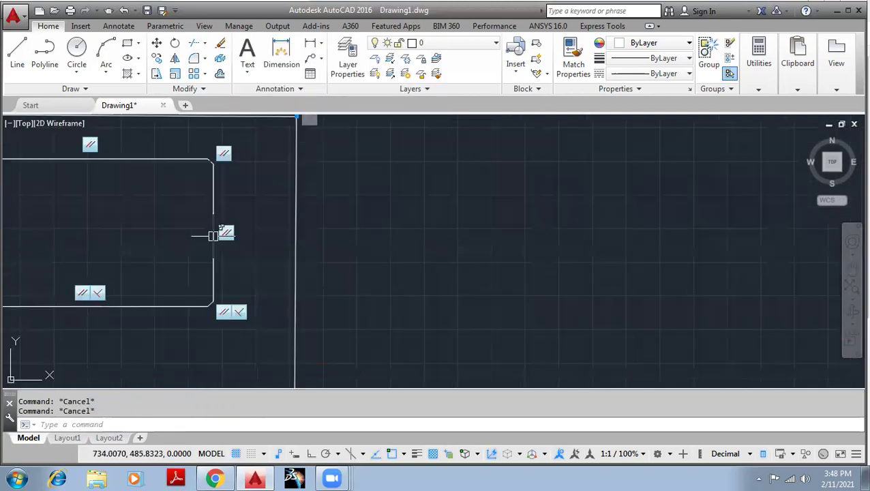
{"action": "scroll", "coordinate": [295, 244], "scroll_direction": "down", "scroll_amount": 2}
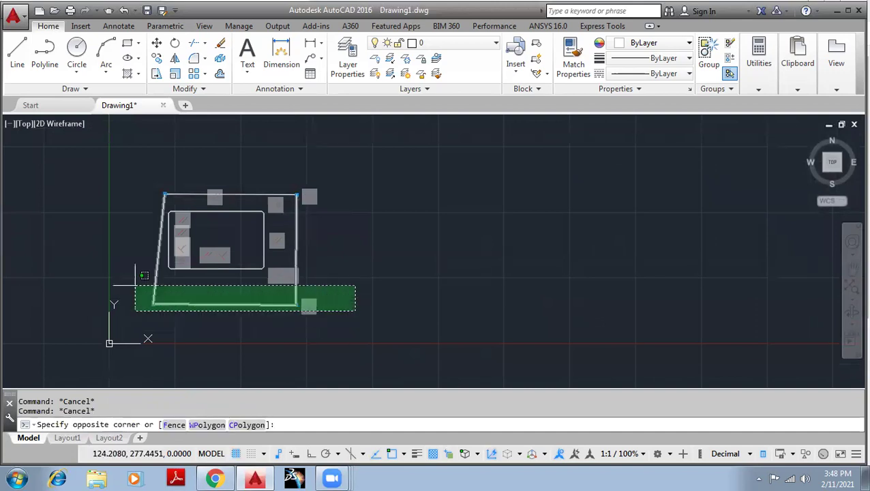
{"action": "left_click_drag", "start_coordinate": [353, 311], "coordinate": [135, 285]}
{"action": "key", "text": "Delete"}
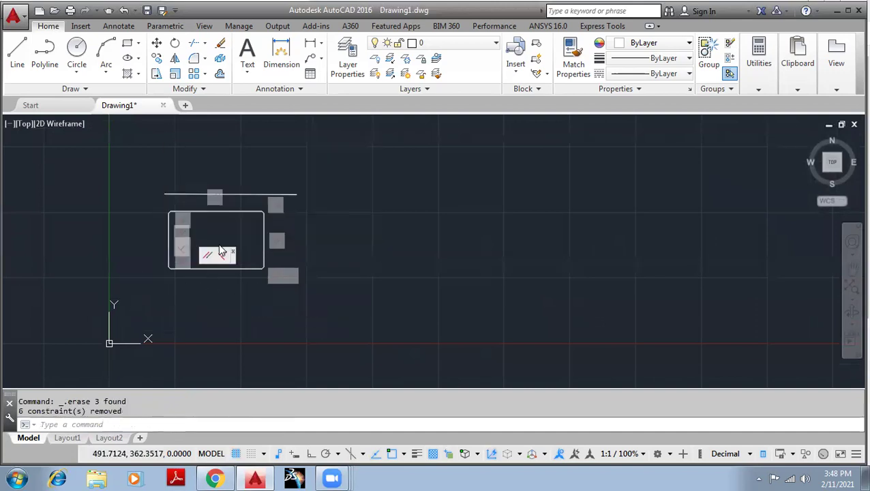
- Erase the leftover top line of the outer outline
{"action": "scroll", "coordinate": [227, 210], "scroll_direction": "up", "scroll_amount": 2}
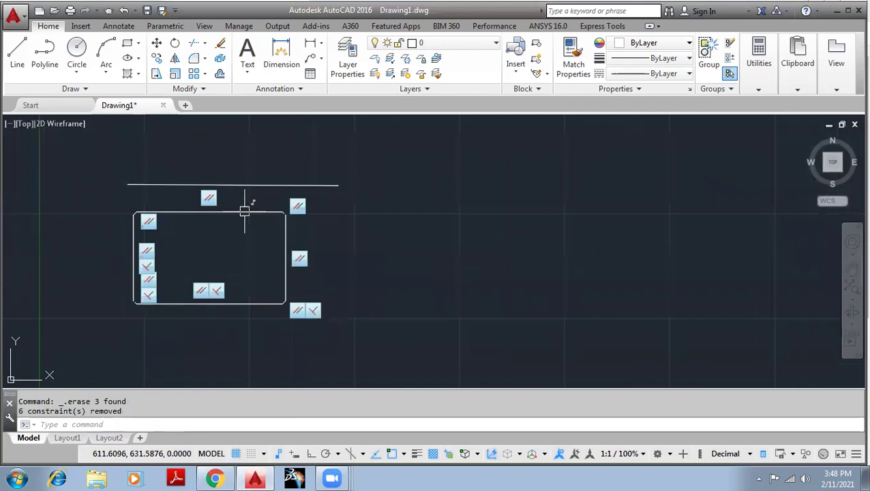
{"action": "left_click", "coordinate": [373, 203]}
{"action": "left_click", "coordinate": [114, 165]}
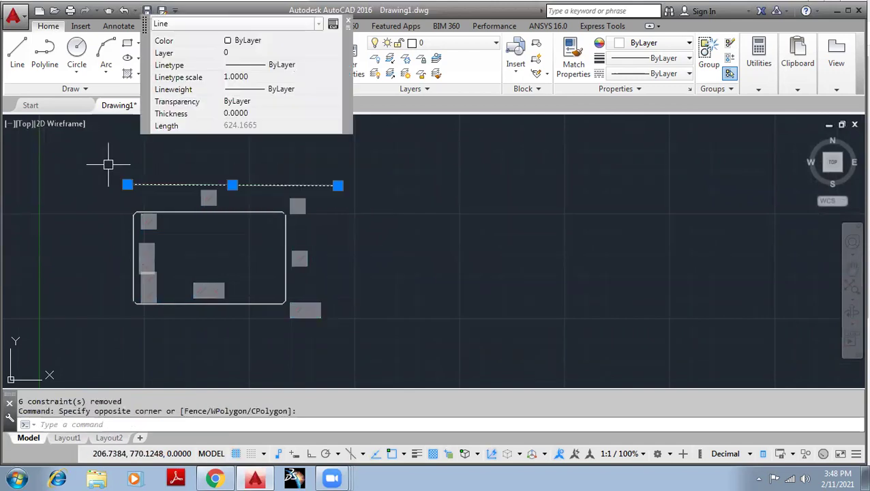
{"action": "key", "text": "Delete"}
- Zoom and pan in to inspect the rectangle's chamfered corner
{"action": "scroll", "coordinate": [208, 193], "scroll_direction": "down", "scroll_amount": 2}
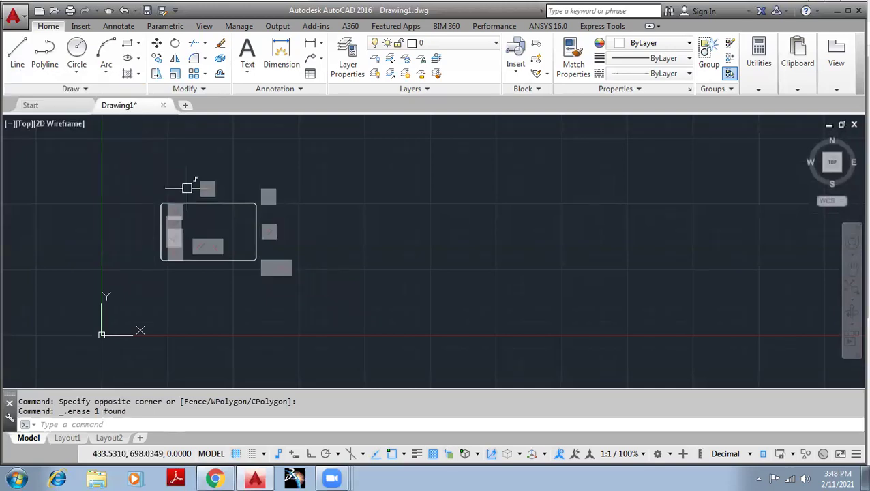
{"action": "scroll", "coordinate": [245, 198], "scroll_direction": "up", "scroll_amount": 2}
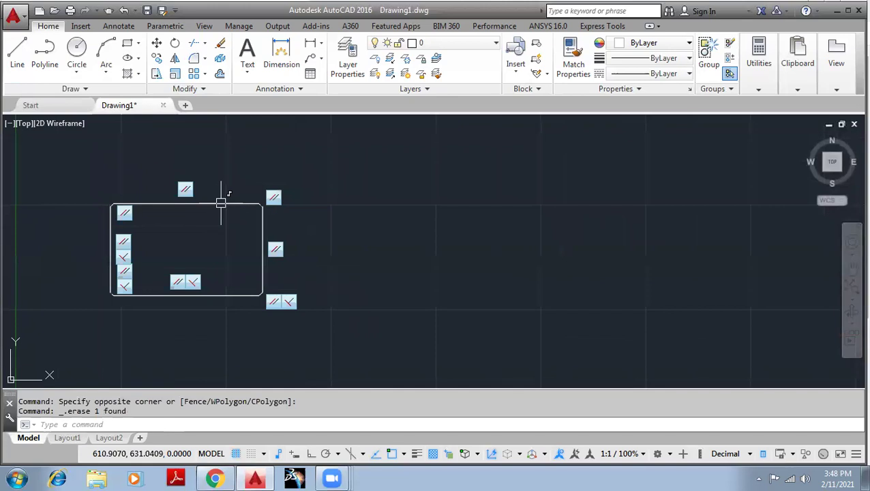
{"action": "scroll", "coordinate": [225, 201], "scroll_direction": "up", "scroll_amount": 1}
{"action": "scroll", "coordinate": [247, 196], "scroll_direction": "up", "scroll_amount": 1}
{"action": "scroll", "coordinate": [248, 195], "scroll_direction": "up", "scroll_amount": 3}
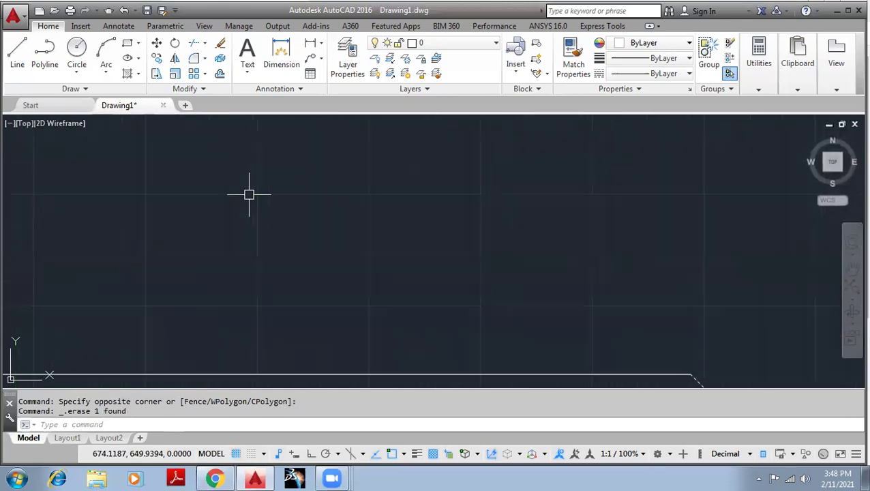
{"action": "scroll", "coordinate": [278, 188], "scroll_direction": "down", "scroll_amount": 3}
{"action": "scroll", "coordinate": [236, 189], "scroll_direction": "down", "scroll_amount": 2}
{"action": "middle_click_drag", "start_coordinate": [202, 213], "coordinate": [330, 180]}
{"action": "scroll", "coordinate": [262, 139], "scroll_direction": "down", "scroll_amount": 5}
{"action": "middle_click_drag", "start_coordinate": [202, 136], "coordinate": [233, 155]}
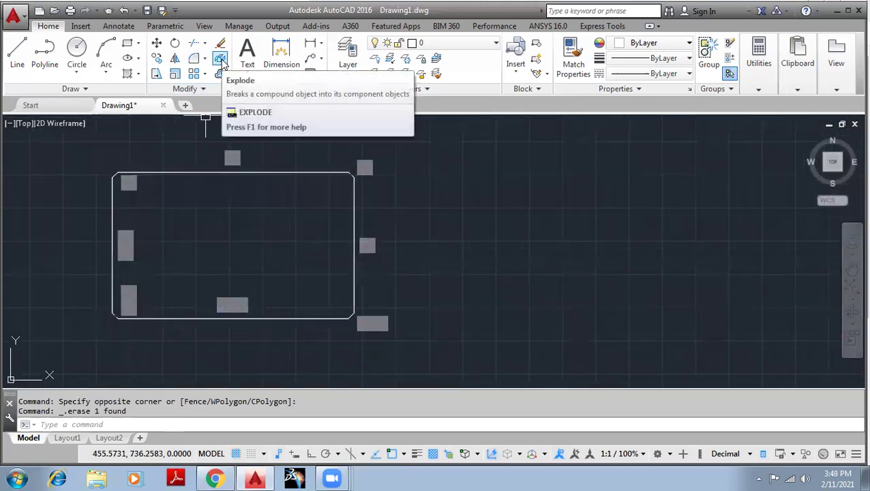
- Pan along the chamfered top-left corner, then bring the whole small rectangle back into view
{"action": "scroll", "coordinate": [119, 175], "scroll_direction": "up", "scroll_amount": 5}
{"action": "middle_click_drag", "start_coordinate": [118, 174], "coordinate": [252, 149]}
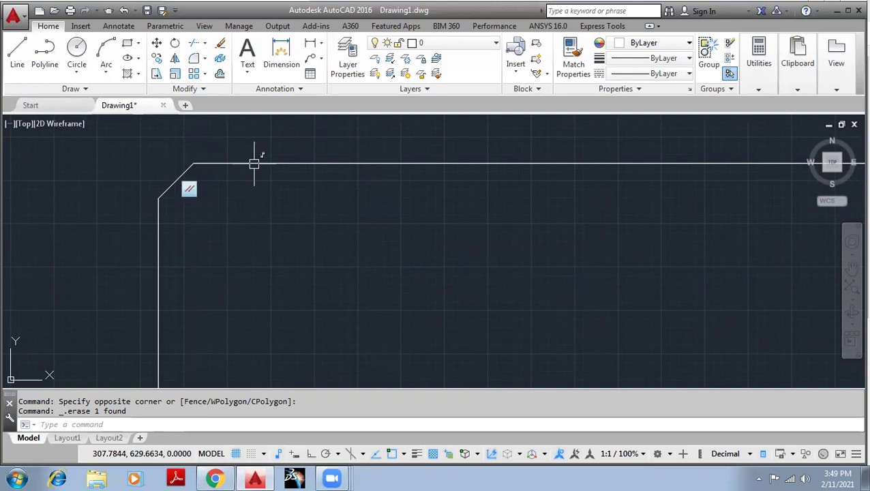
{"action": "scroll", "coordinate": [205, 147], "scroll_direction": "up", "scroll_amount": 4}
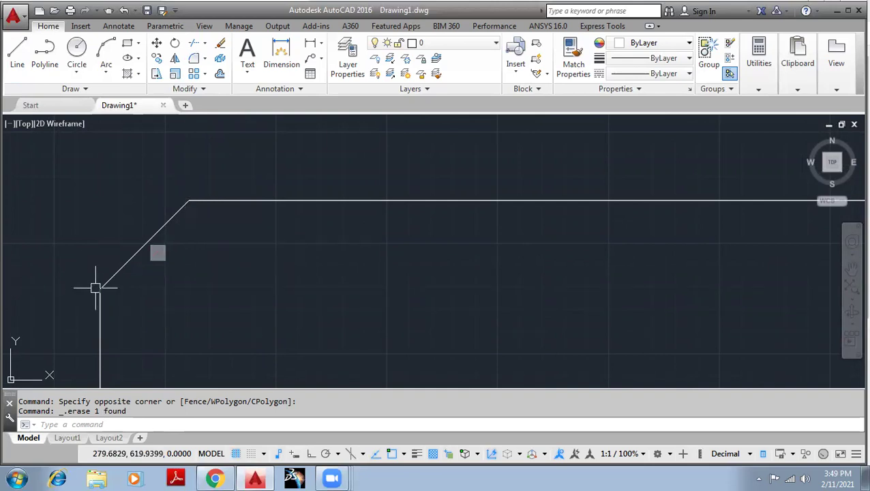
{"action": "scroll", "coordinate": [249, 227], "scroll_direction": "down", "scroll_amount": 2}
{"action": "scroll", "coordinate": [283, 238], "scroll_direction": "down", "scroll_amount": 2}
{"action": "scroll", "coordinate": [354, 247], "scroll_direction": "down", "scroll_amount": 3}
{"action": "middle_click_drag", "start_coordinate": [369, 249], "coordinate": [181, 228]}
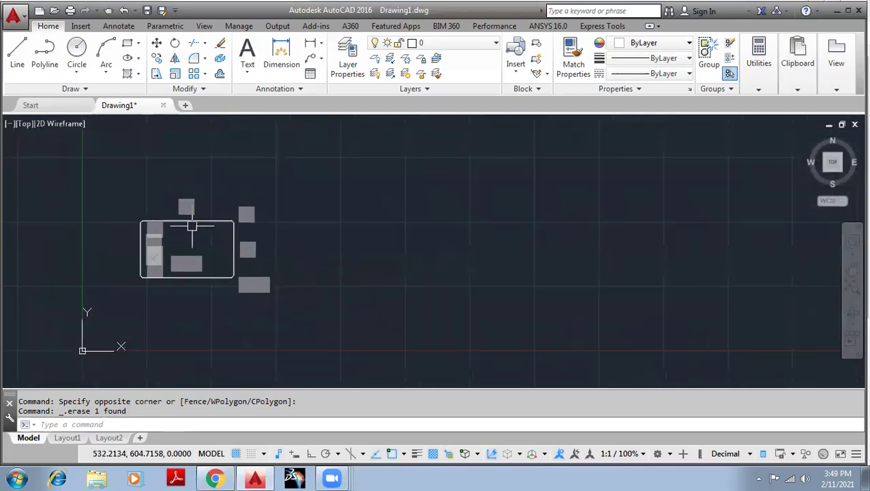
{"action": "scroll", "coordinate": [230, 123], "scroll_direction": "up", "scroll_amount": 2}
- Explode the chamfered rectangle, then select its right and top edges to confirm they're separate lines
{"action": "left_click", "coordinate": [219, 58]}
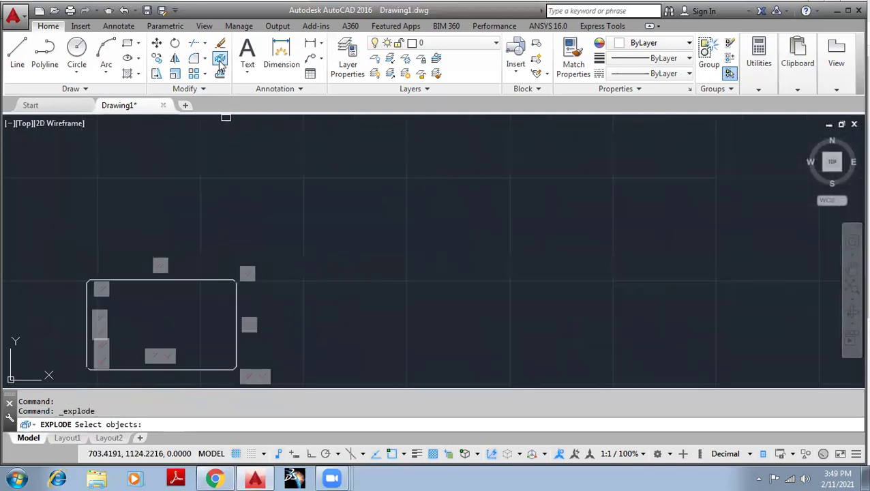
{"action": "middle_click_drag", "start_coordinate": [264, 211], "coordinate": [278, 155]}
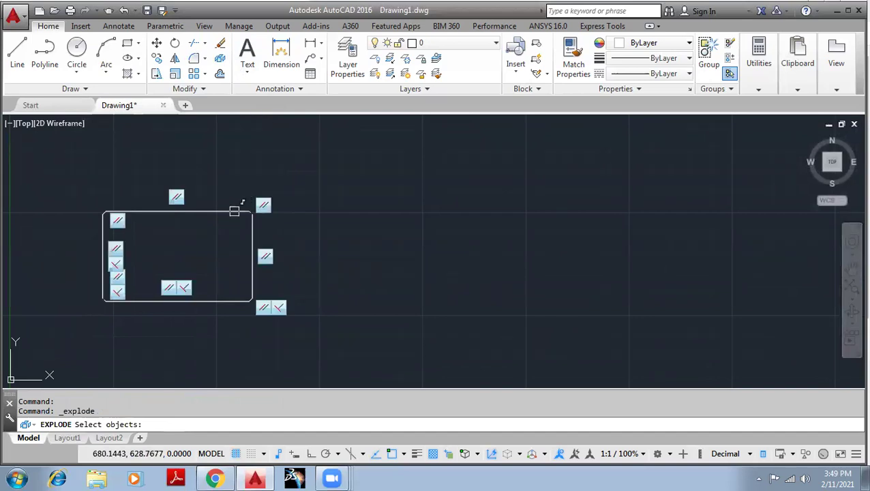
{"action": "left_click", "coordinate": [228, 211]}
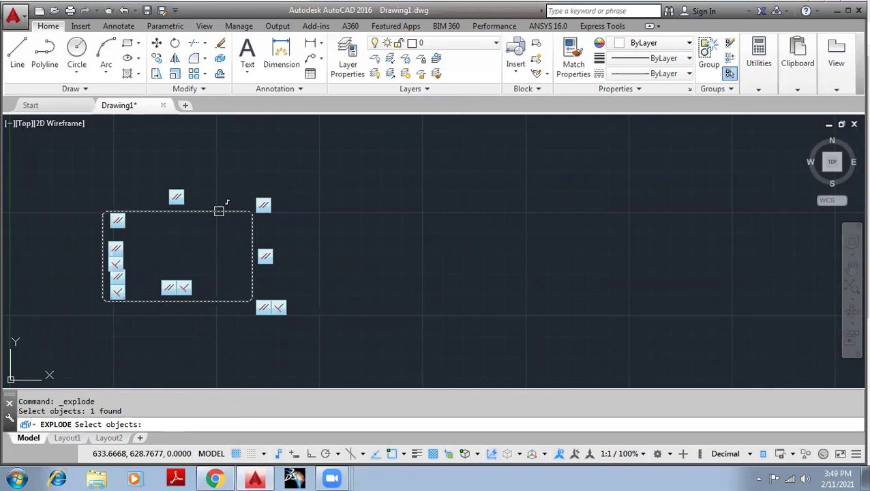
{"action": "key", "text": "Return"}
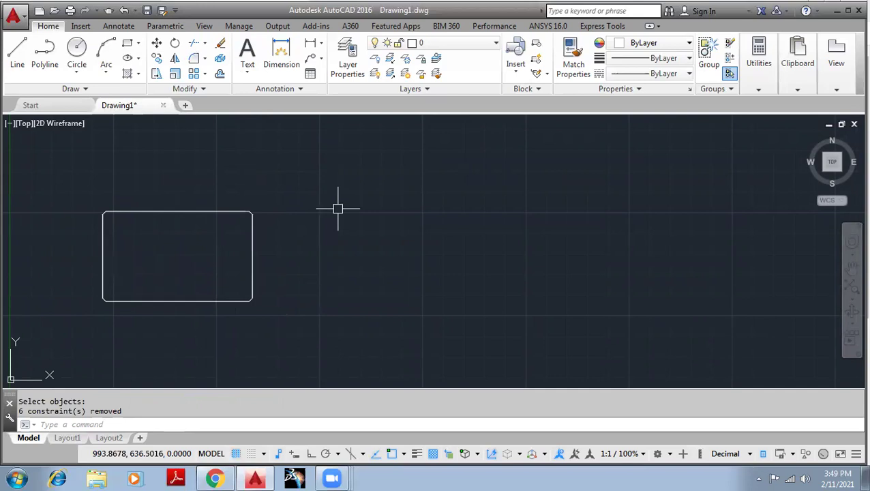
{"action": "left_click", "coordinate": [252, 247]}
{"action": "left_click", "coordinate": [225, 212]}
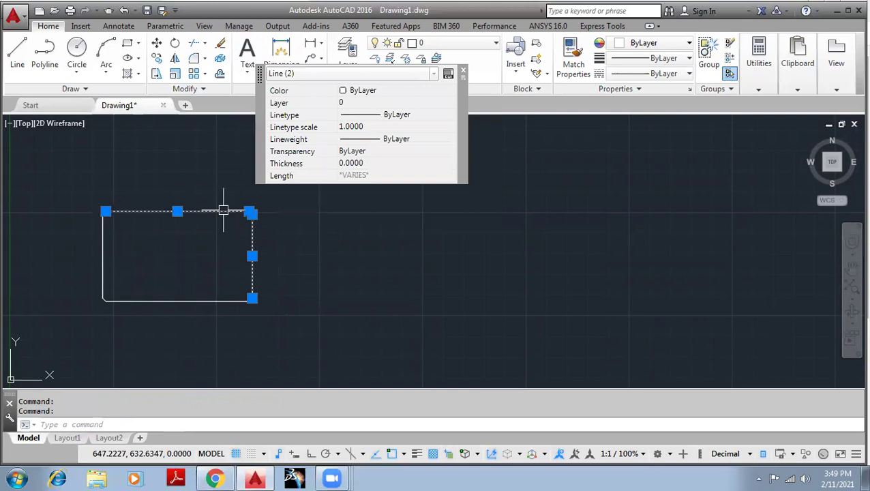
- Erase all eight exploded rectangle lines with a selection window, leaving the canvas empty
{"action": "key", "text": "Escape"}
{"action": "key", "text": "Escape"}
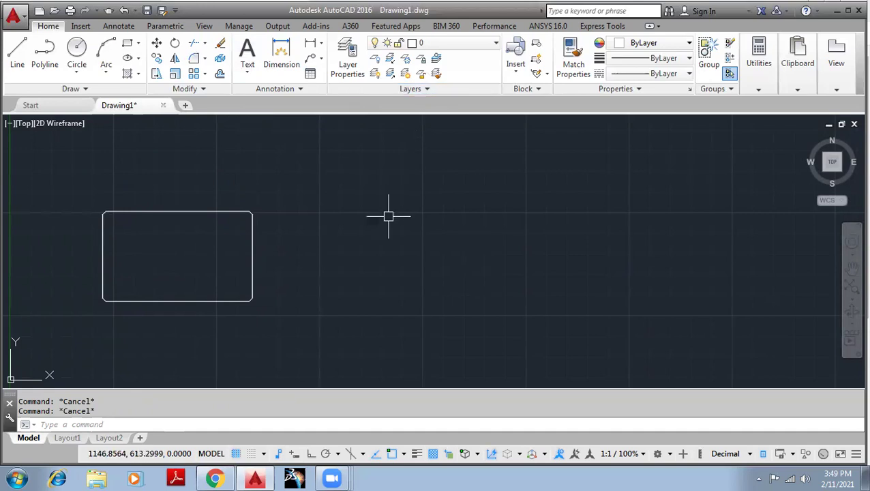
{"action": "scroll", "coordinate": [306, 219], "scroll_direction": "down", "scroll_amount": 2}
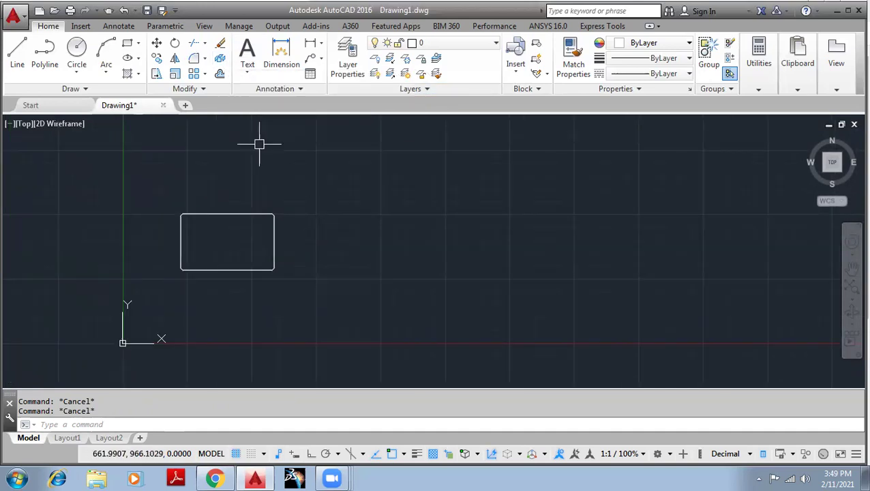
{"action": "left_click", "coordinate": [332, 298]}
{"action": "left_click", "coordinate": [140, 184]}
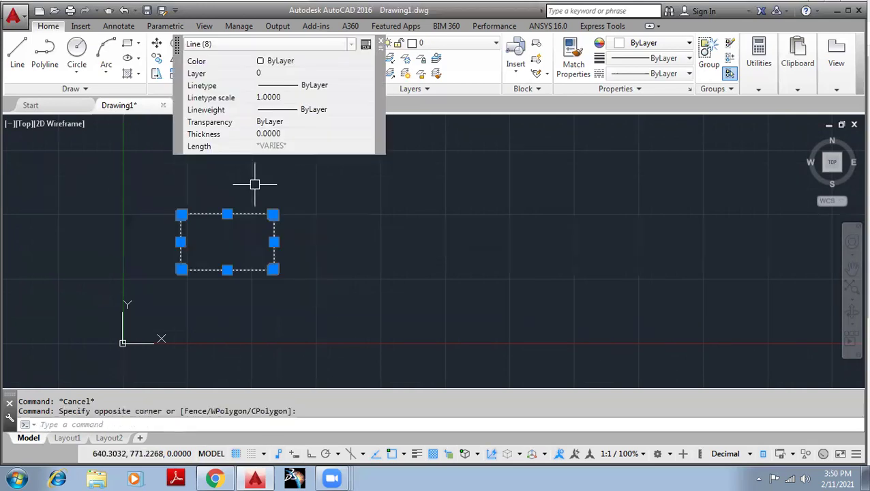
{"action": "key", "text": "Delete"}
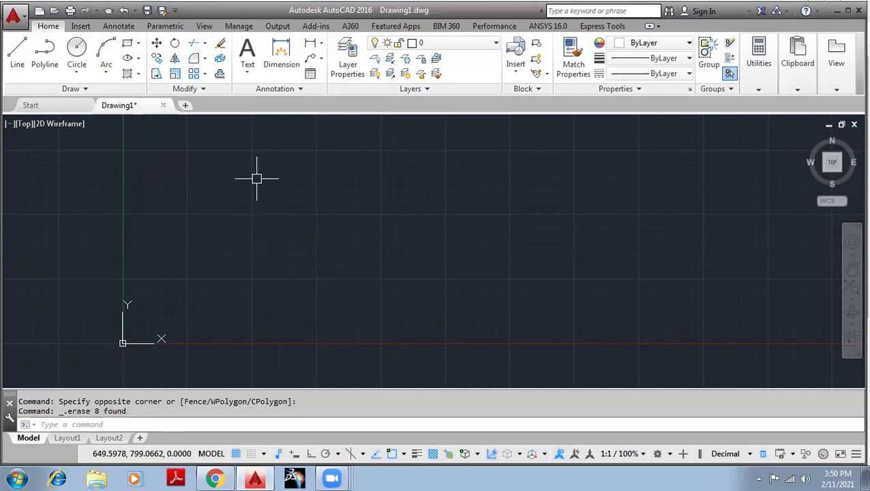
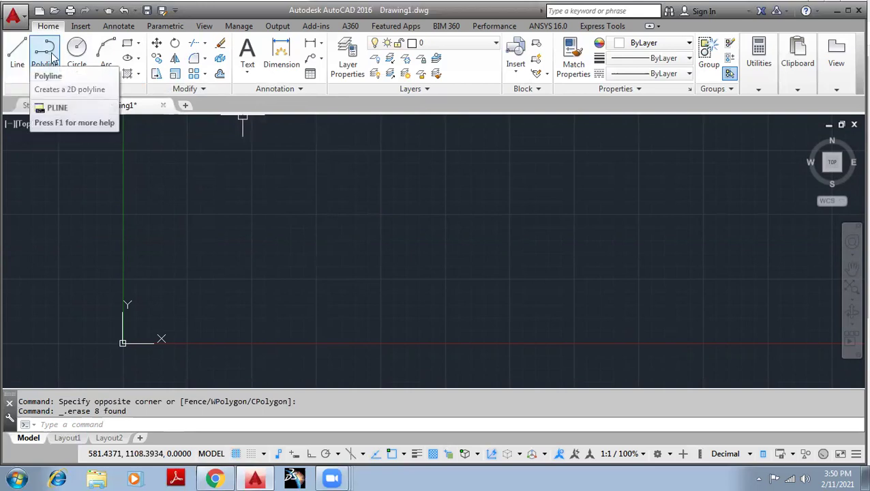
- Draw a three-segment zigzag from separate LINE segments
{"action": "left_click", "coordinate": [17, 49]}
{"action": "left_click", "coordinate": [208, 176]}
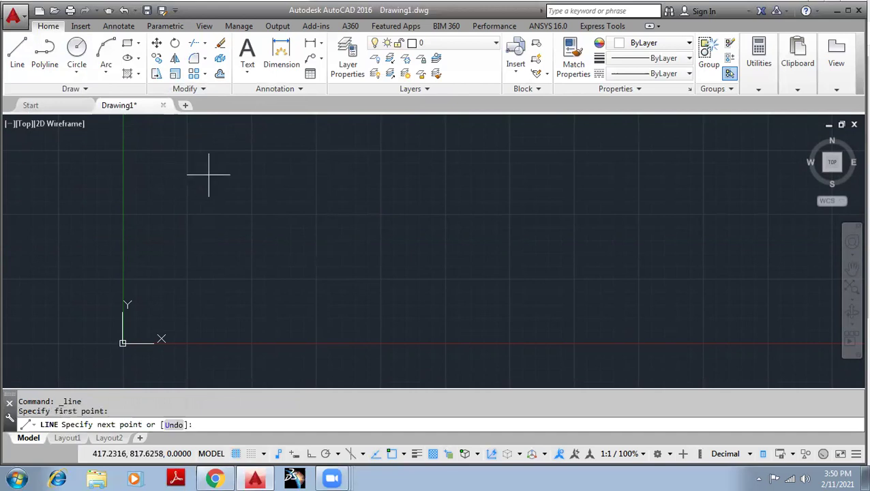
{"action": "left_click", "coordinate": [454, 175]}
{"action": "left_click", "coordinate": [585, 251]}
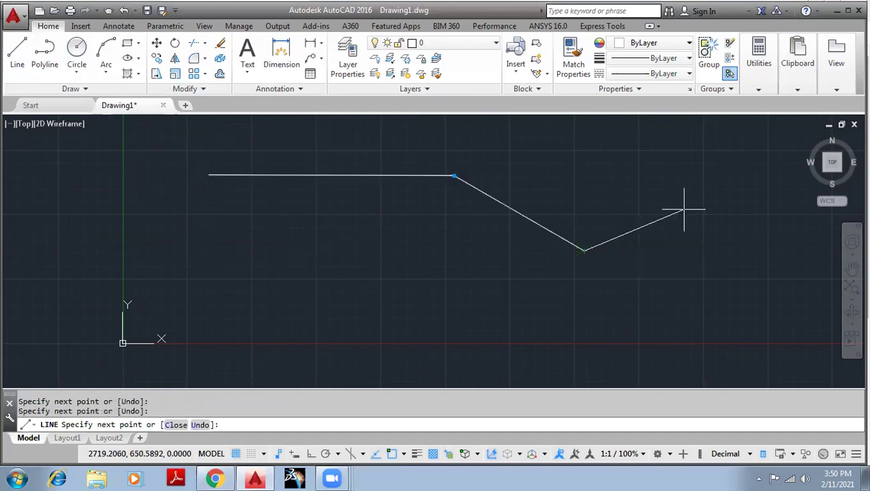
{"action": "left_click", "coordinate": [698, 207]}
{"action": "key", "text": "Escape"}
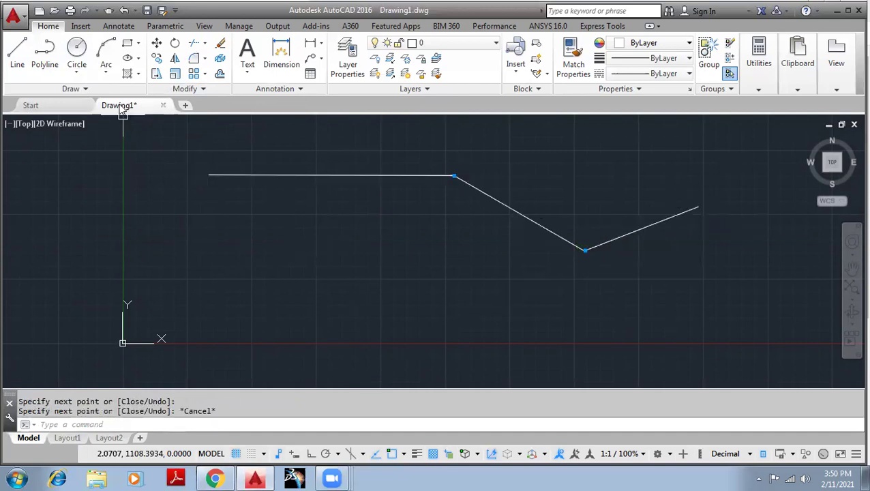
- Draw a matching zigzag just below it as a single polyline
{"action": "left_click", "coordinate": [45, 49]}
{"action": "left_click", "coordinate": [211, 221]}
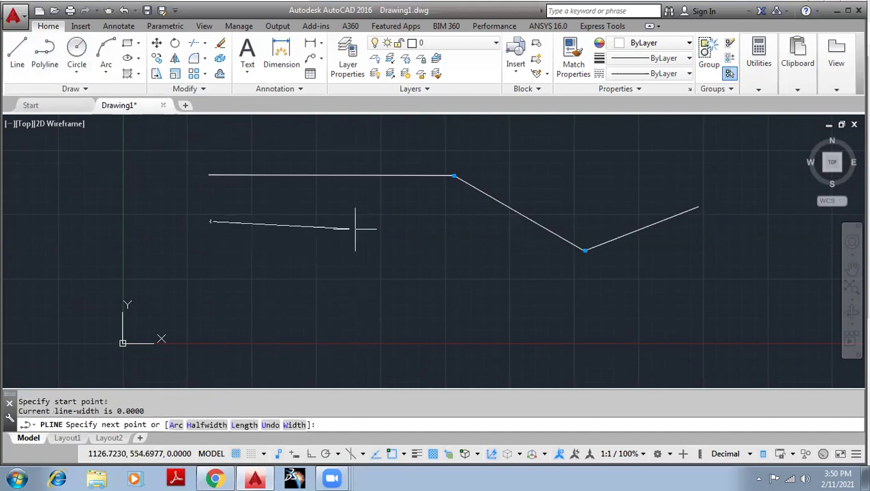
{"action": "left_click", "coordinate": [456, 220]}
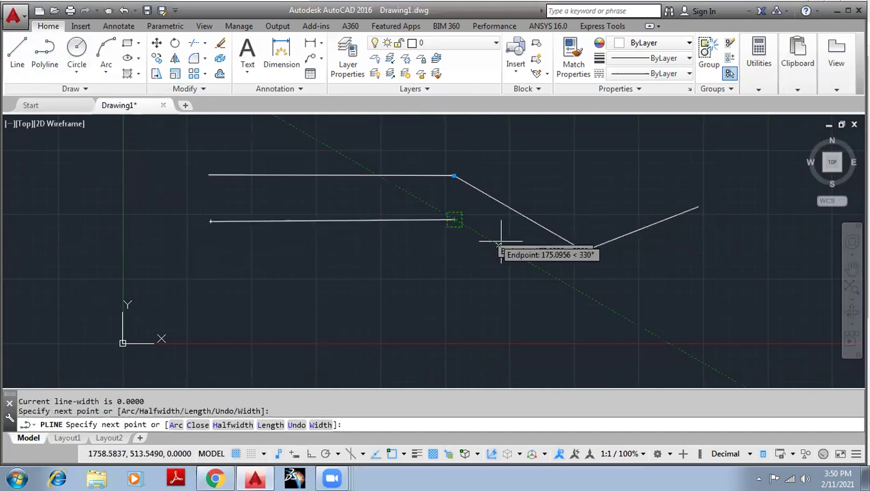
{"action": "left_click", "coordinate": [574, 287]}
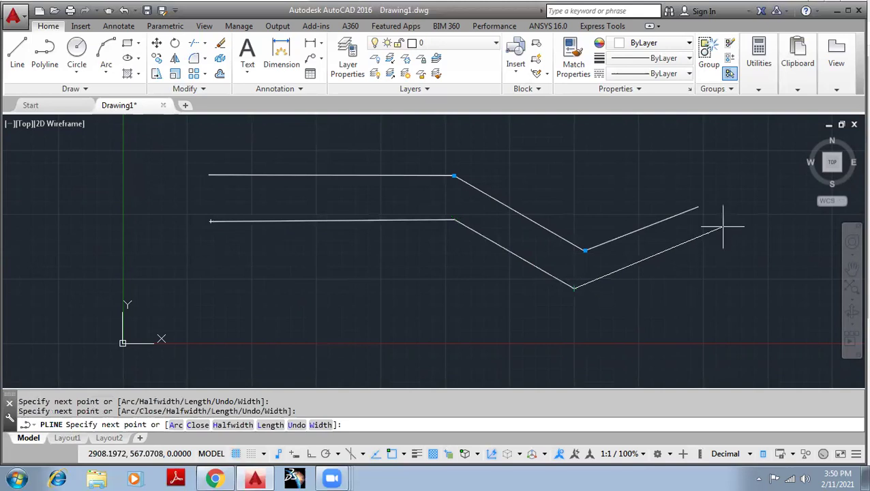
{"action": "left_click", "coordinate": [709, 225]}
{"action": "key", "text": "Escape"}
{"action": "key", "text": "Escape"}
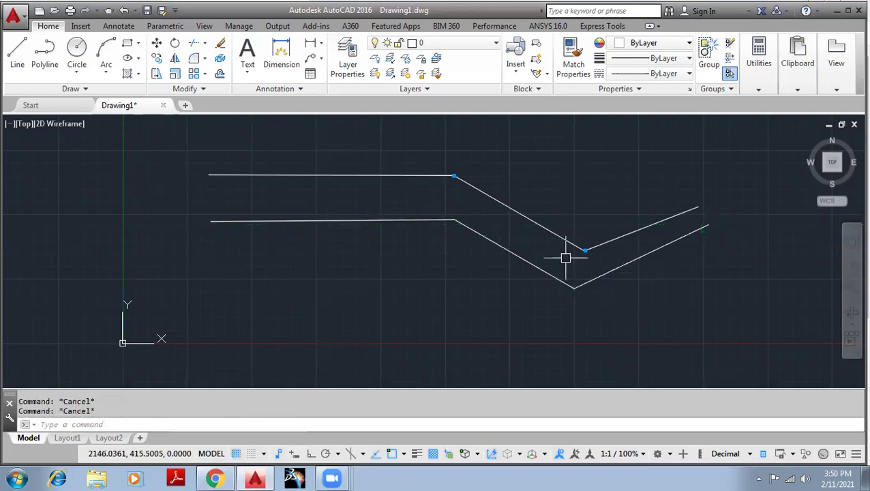
- Select each zigzag in turn to compare the separate lines with the single polyline
{"action": "middle_click_drag", "start_coordinate": [597, 202], "coordinate": [449, 204]}
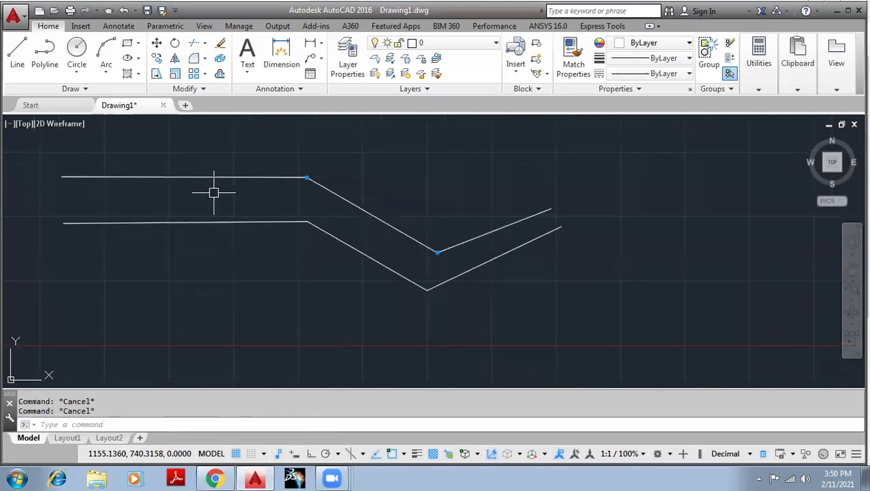
{"action": "left_click", "coordinate": [198, 177]}
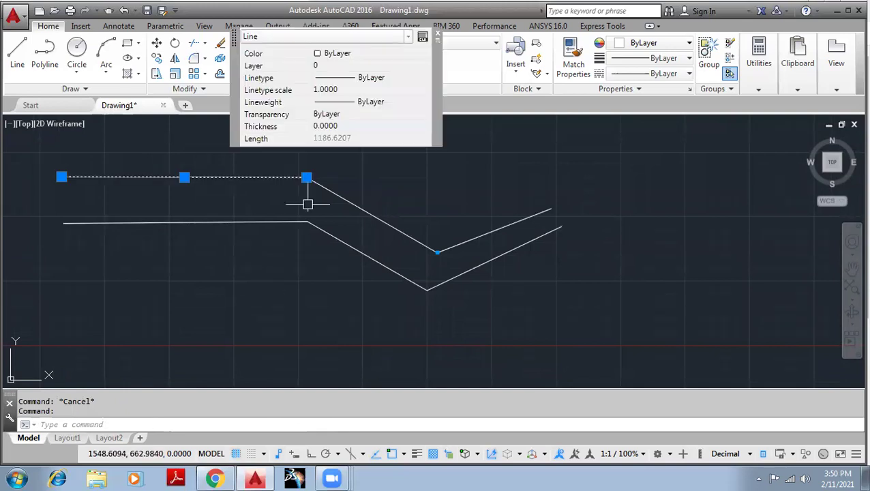
{"action": "key", "text": "Escape"}
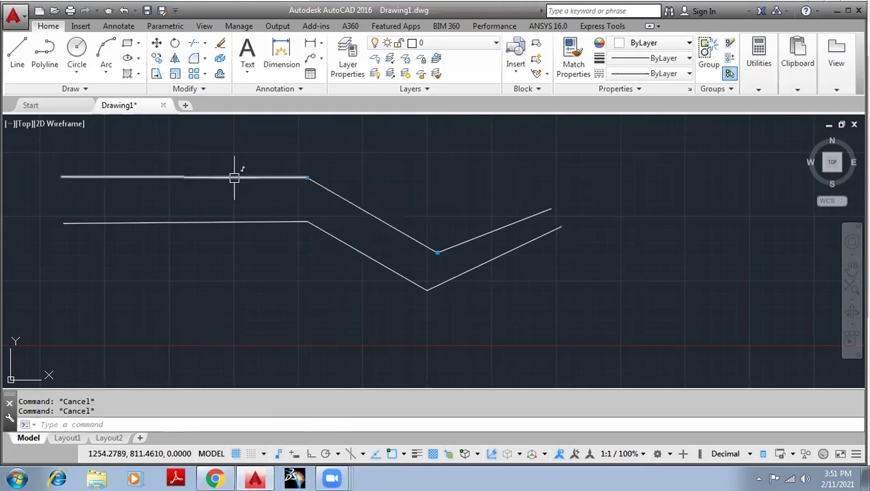
{"action": "left_click", "coordinate": [192, 223]}
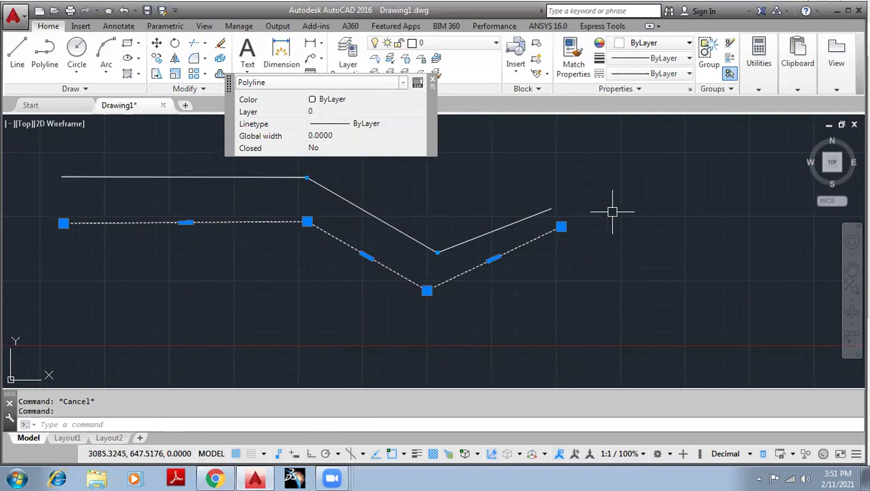
{"action": "key", "text": "Escape"}
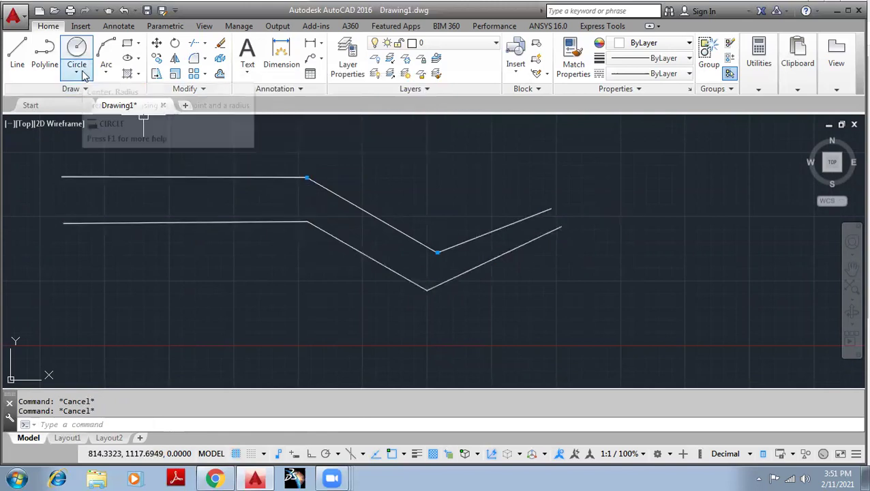
- Browse the Rectangle/Polygon dropdown and close it without choosing a shape
{"action": "left_click", "coordinate": [138, 43]}
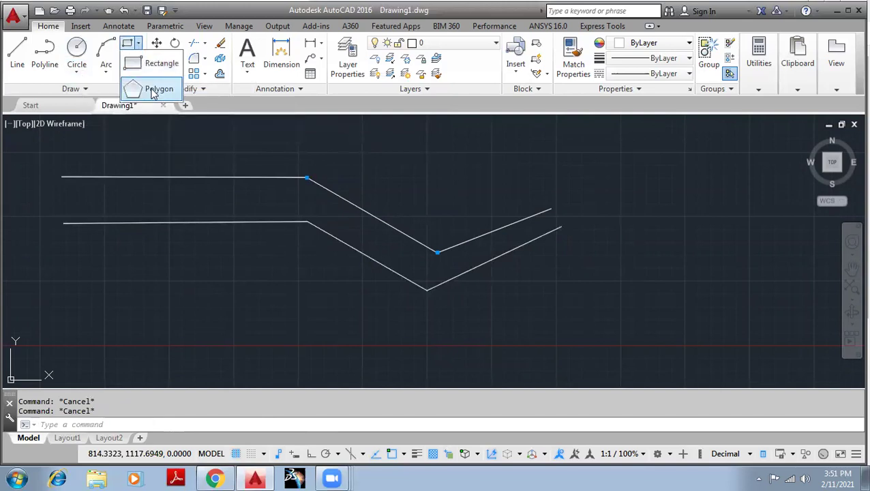
{"action": "left_click", "coordinate": [191, 143]}
{"action": "left_click", "coordinate": [171, 130]}
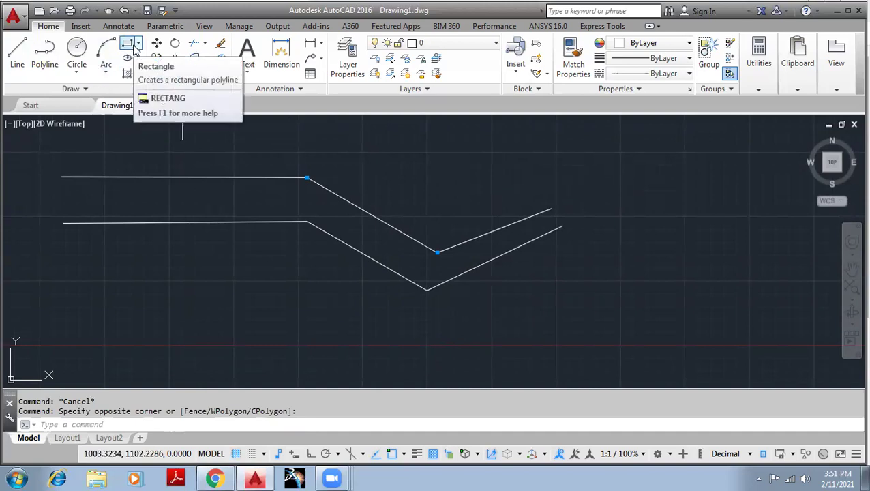
{"action": "mouse_move", "coordinate": [128, 43]}
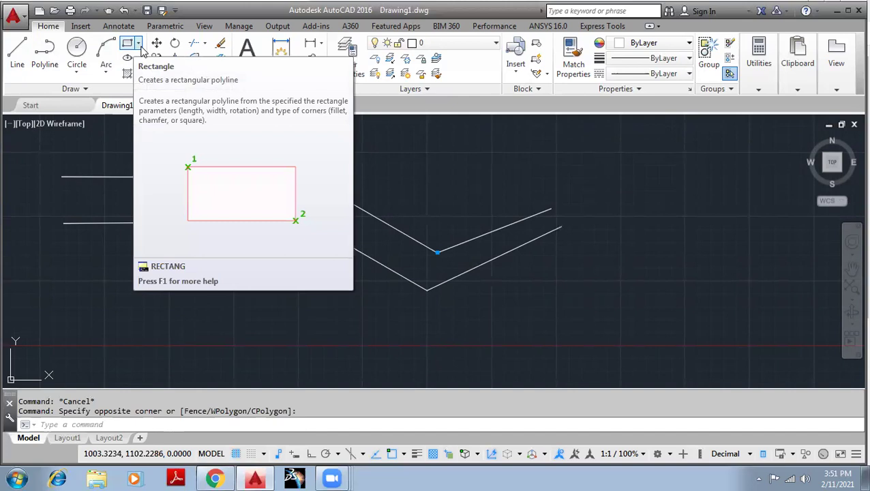
- Draw a 10 x 10 chamfered rectangle above the zigzags from two opposite corners
{"action": "left_click", "coordinate": [138, 48]}
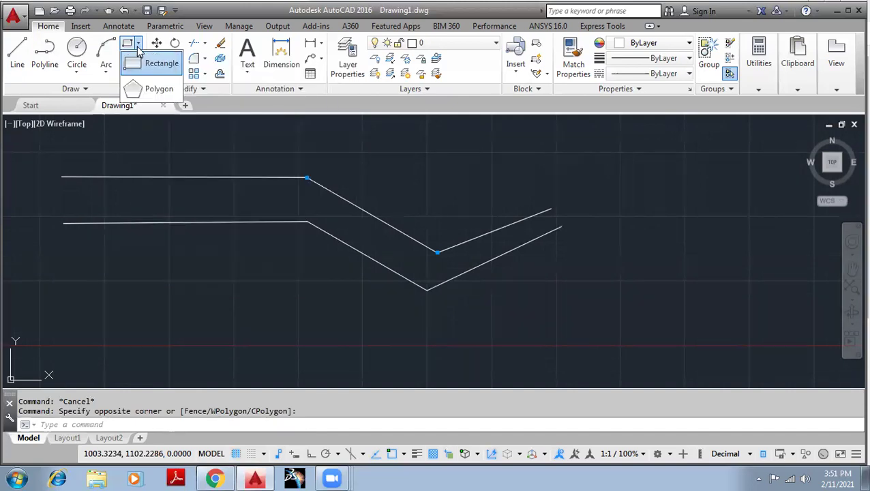
{"action": "scroll", "coordinate": [361, 165], "scroll_direction": "down", "scroll_amount": 3}
{"action": "middle_click_drag", "start_coordinate": [362, 165], "coordinate": [333, 236]}
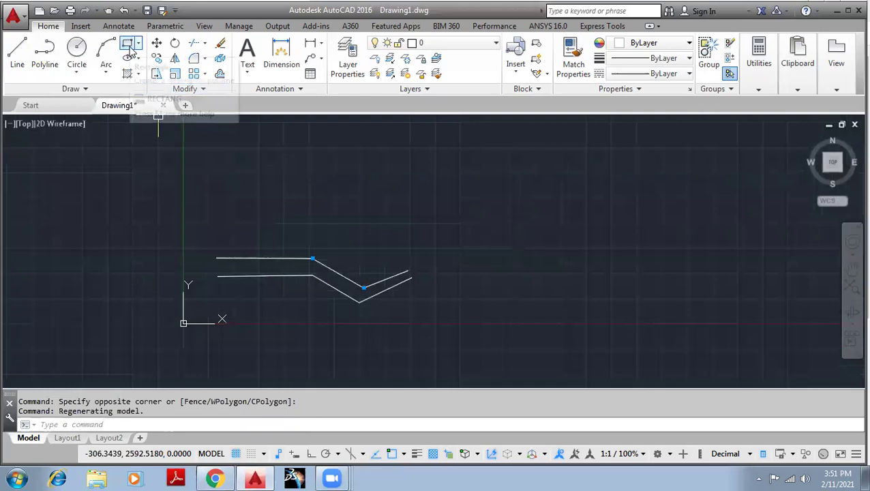
{"action": "left_click", "coordinate": [127, 42]}
{"action": "left_click", "coordinate": [247, 165]}
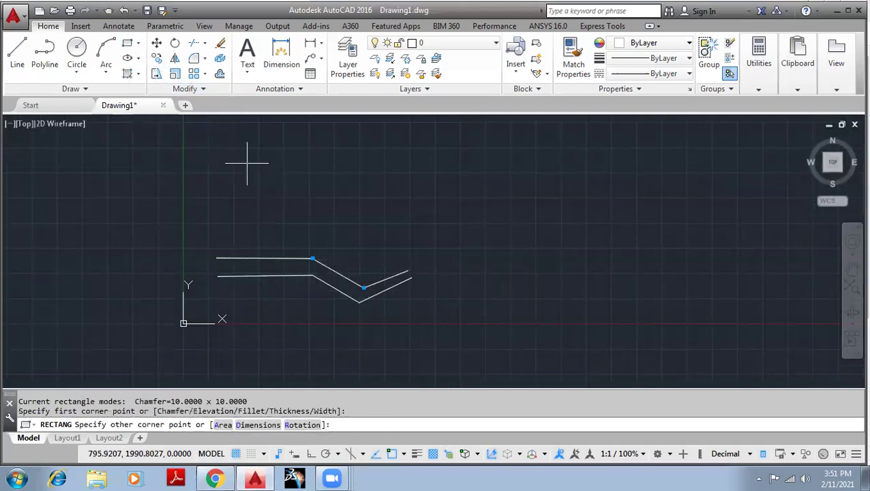
{"action": "left_click", "coordinate": [392, 212]}
{"action": "scroll", "coordinate": [509, 195], "scroll_direction": "up", "scroll_amount": 2}
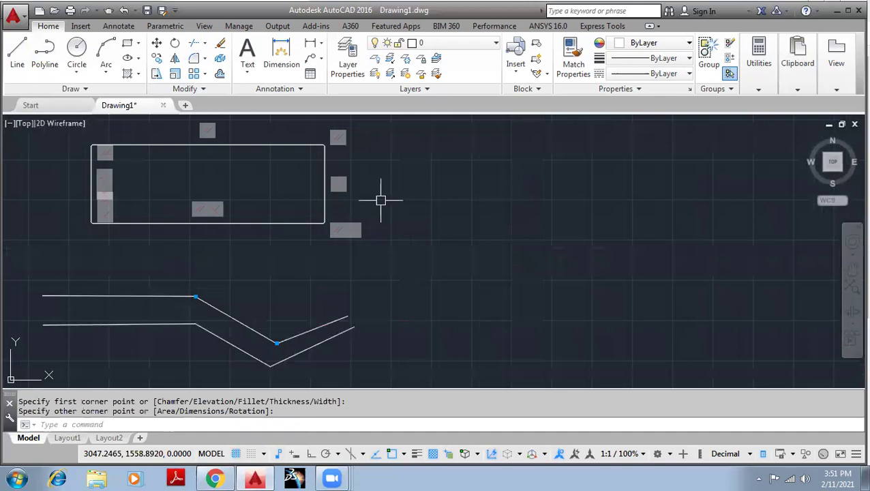
- Deselect the new rectangle and zoom and pan to centre it in view
{"action": "key", "text": "Escape"}
{"action": "key", "text": "Escape"}
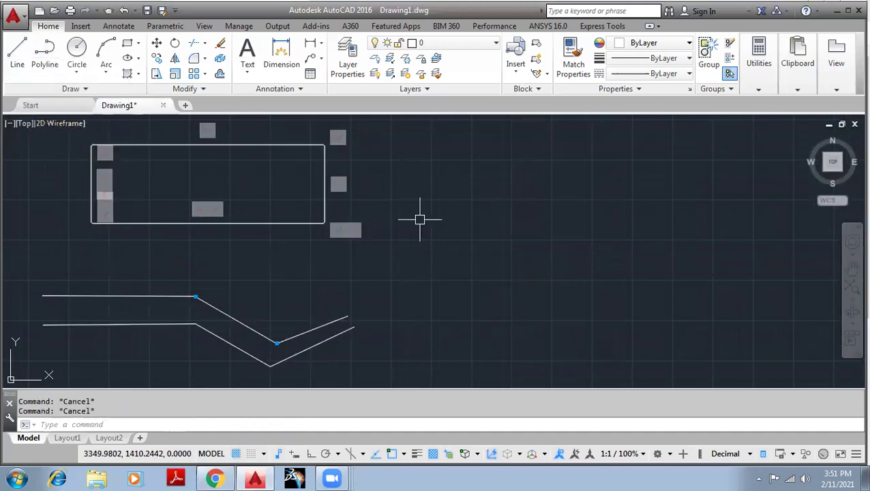
{"action": "scroll", "coordinate": [164, 219], "scroll_direction": "up", "scroll_amount": 2}
{"action": "scroll", "coordinate": [181, 199], "scroll_direction": "down", "scroll_amount": 2}
{"action": "middle_click_drag", "start_coordinate": [187, 191], "coordinate": [185, 249]}
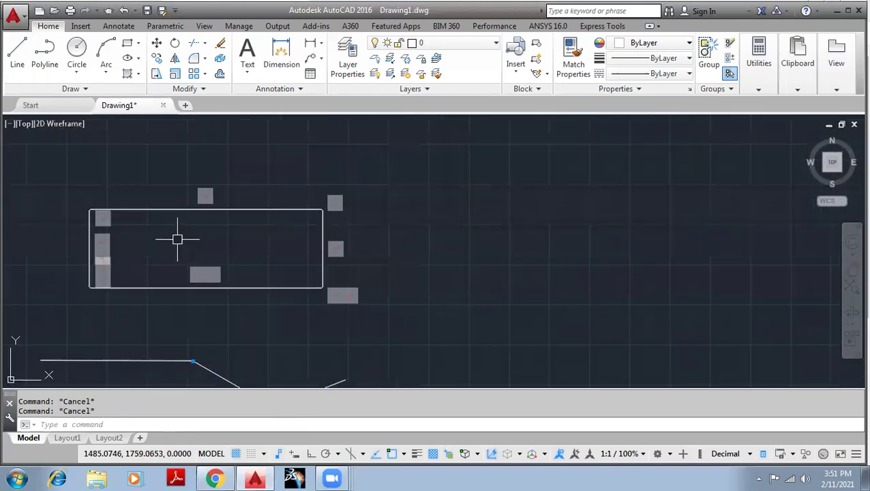
{"action": "scroll", "coordinate": [179, 239], "scroll_direction": "up", "scroll_amount": 2}
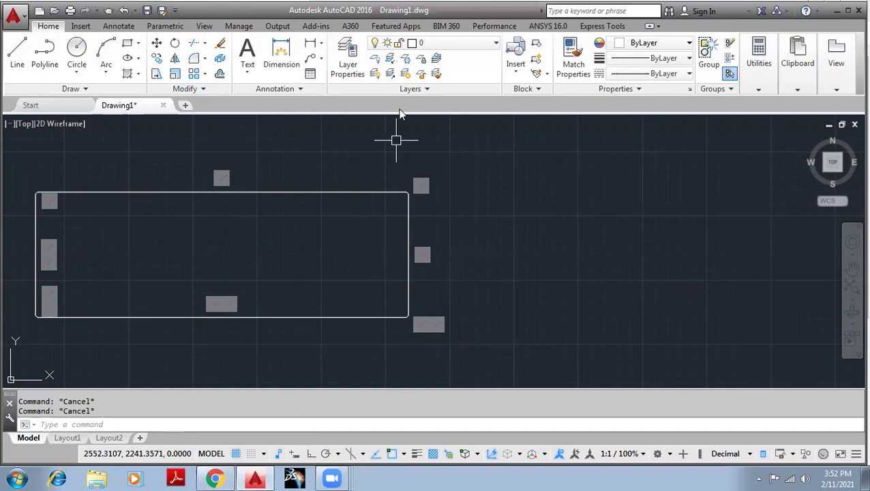
{"action": "scroll", "coordinate": [405, 194], "scroll_direction": "up", "scroll_amount": 3}
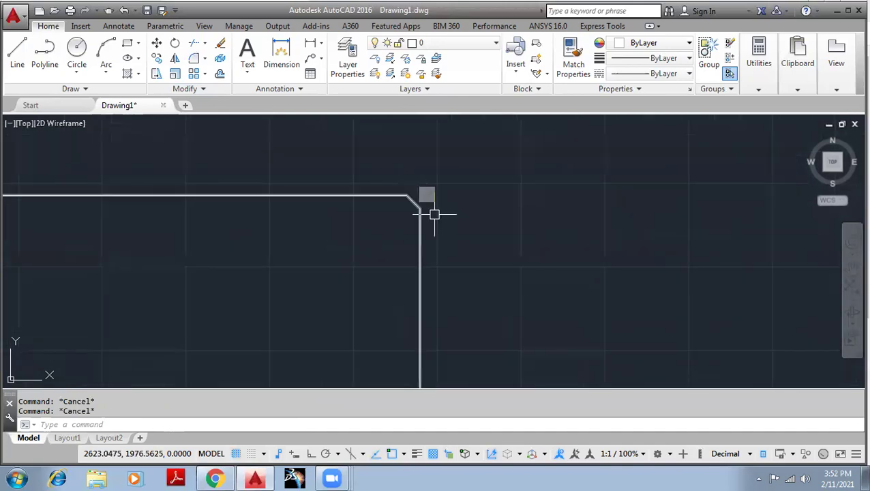
{"action": "scroll", "coordinate": [485, 211], "scroll_direction": "down", "scroll_amount": 3}
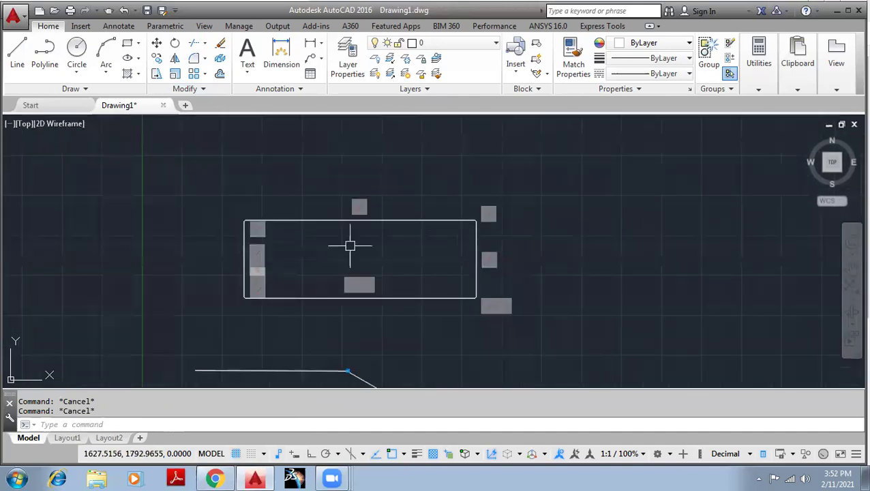
- Pan and zoom until both zigzag paths appear below the rectangle
{"action": "middle_click_drag", "start_coordinate": [399, 252], "coordinate": [298, 162]}
{"action": "middle_click_drag", "start_coordinate": [344, 250], "coordinate": [330, 229]}
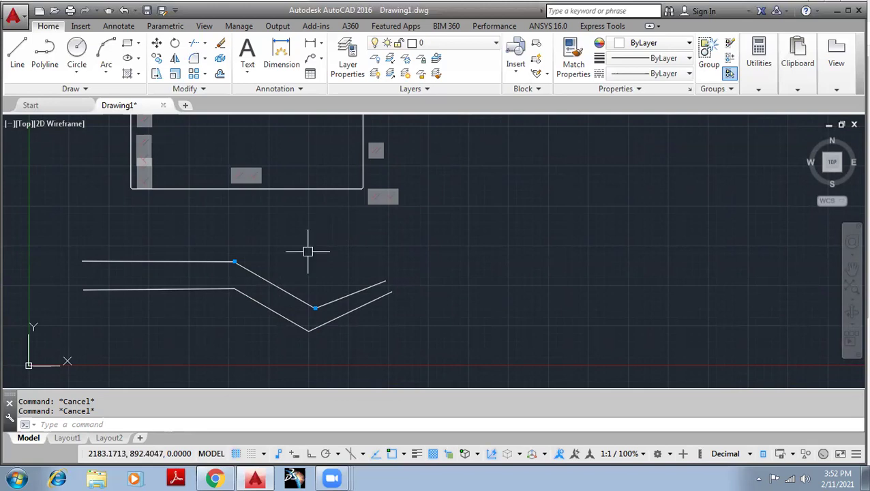
{"action": "scroll", "coordinate": [307, 246], "scroll_direction": "down", "scroll_amount": 2}
{"action": "middle_click_drag", "start_coordinate": [313, 241], "coordinate": [228, 282]}
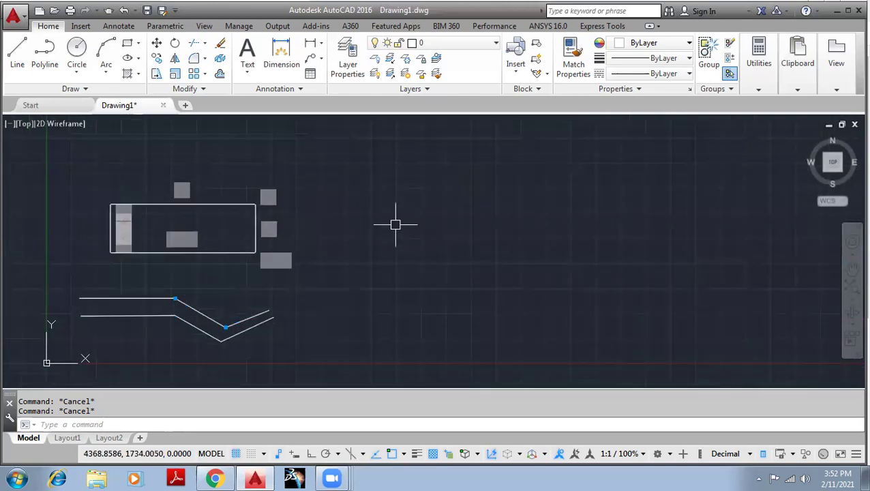
{"action": "scroll", "coordinate": [395, 225], "scroll_direction": "down", "scroll_amount": 3}
{"action": "scroll", "coordinate": [399, 227], "scroll_direction": "up", "scroll_amount": 2}
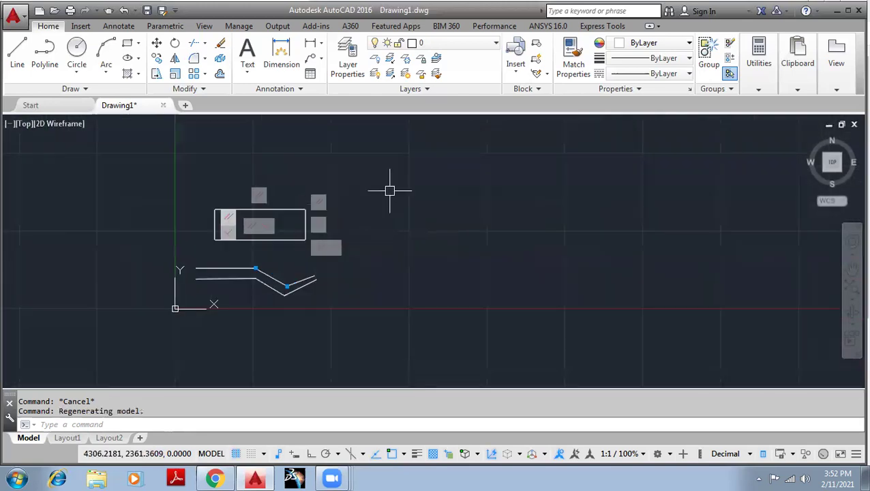
{"action": "middle_click_drag", "start_coordinate": [439, 198], "coordinate": [254, 236]}
{"action": "scroll", "coordinate": [254, 236], "scroll_direction": "up", "scroll_amount": 2}
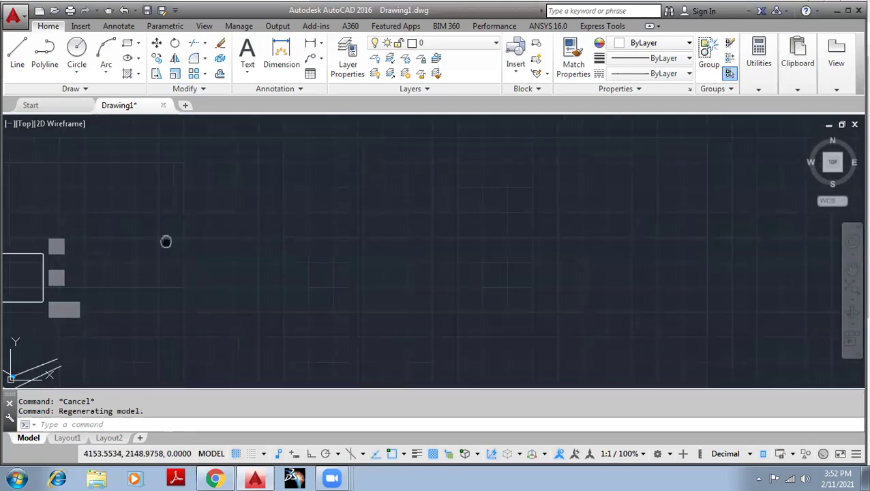
{"action": "middle_click_drag", "start_coordinate": [165, 241], "coordinate": [341, 176]}
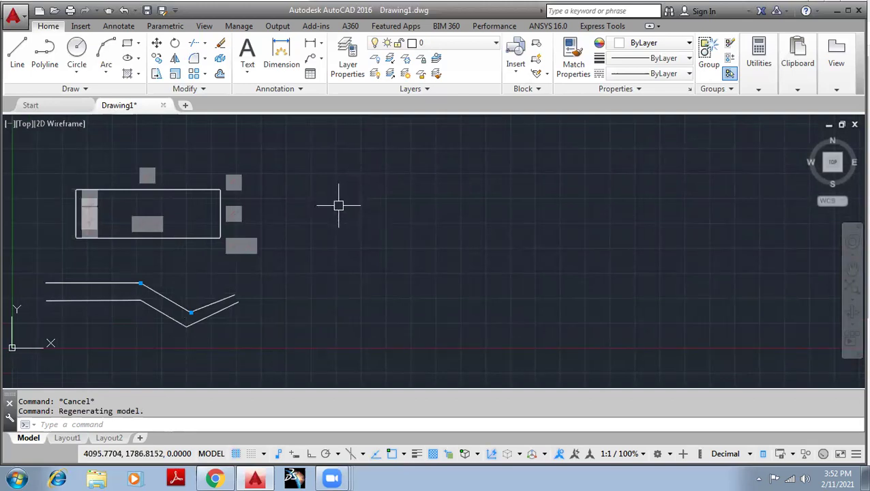
{"action": "scroll", "coordinate": [338, 205], "scroll_direction": "up", "scroll_amount": 2}
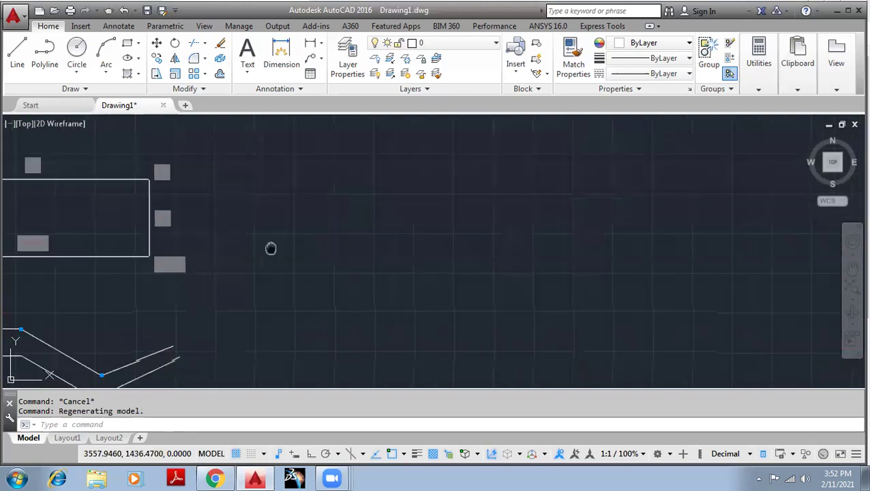
{"action": "middle_click_drag", "start_coordinate": [270, 249], "coordinate": [375, 167]}
{"action": "mouse_move", "coordinate": [318, 184]}
{"action": "middle_mouse_down"}
{"action": "mouse_move", "coordinate": [350, 242]}
{"action": "mouse_move", "coordinate": [428, 185]}
{"action": "middle_mouse_up"}
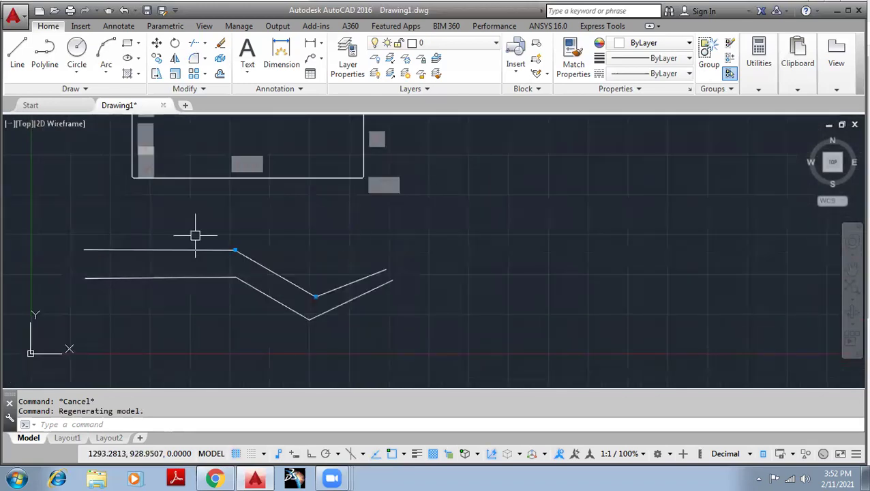
- Select the lower zigzag polyline to show its grips and properties, then type DDGRIPS
{"action": "left_click", "coordinate": [211, 277]}
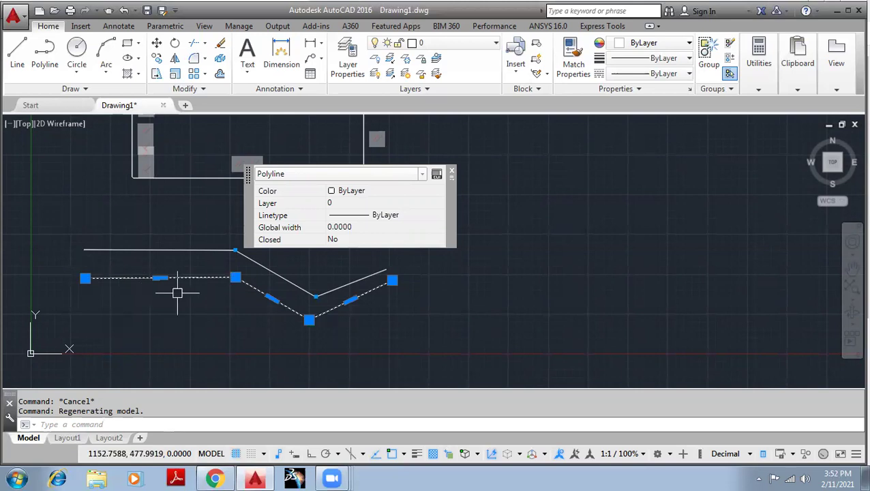
{"action": "left_click", "coordinate": [236, 278]}
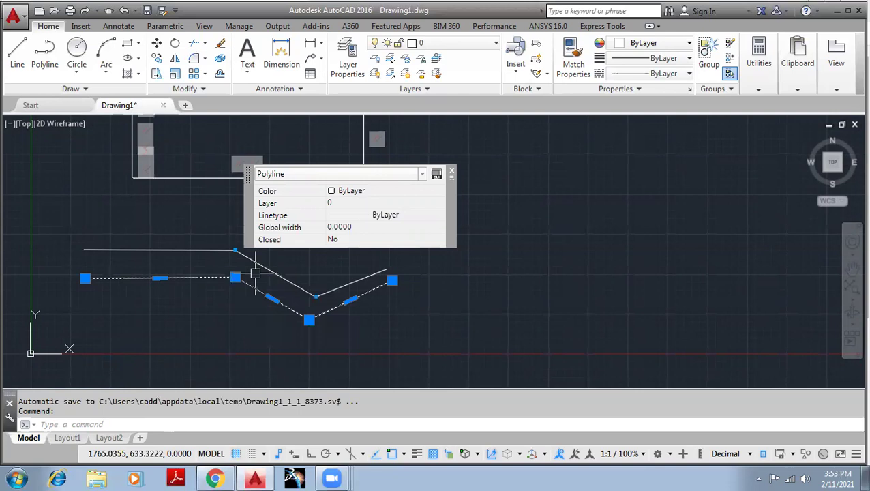
{"action": "type", "text": "dd"}
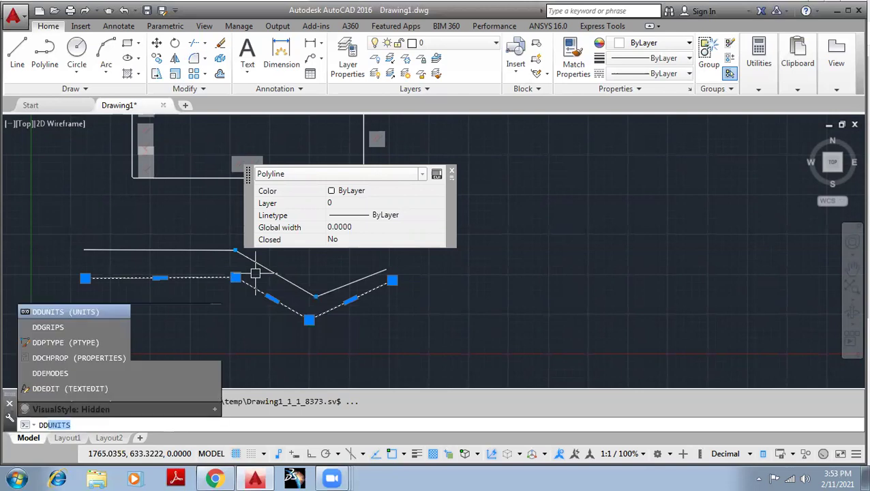
{"action": "type", "text": "grip"}
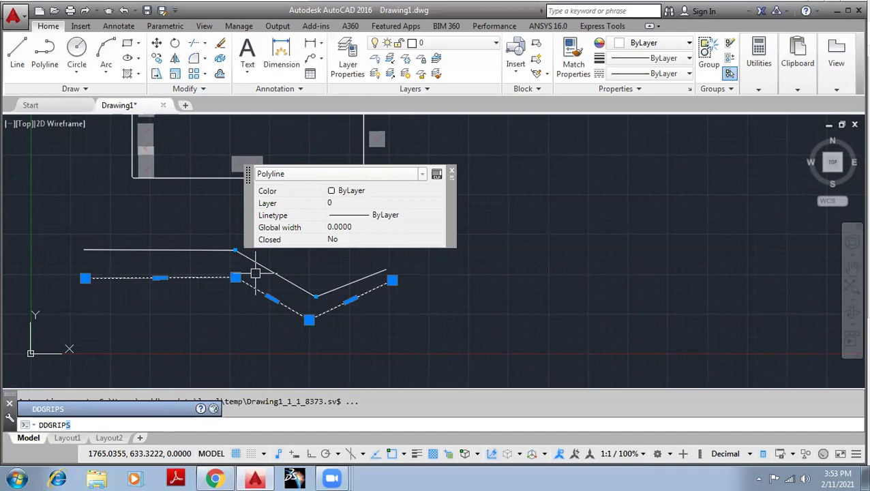
- Set pickbox size and grip size to maximum in the Options Selection tab and confirm
{"action": "key", "text": "Return"}
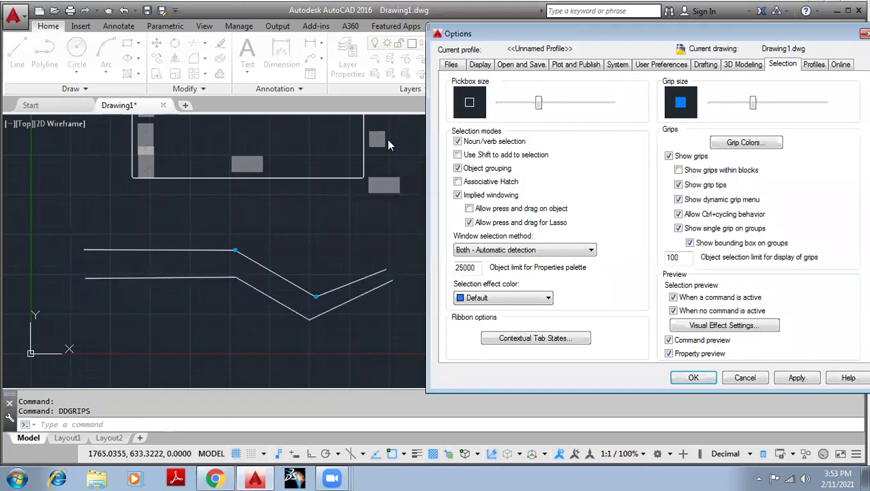
{"action": "left_click_drag", "start_coordinate": [508, 35], "coordinate": [301, 32]}
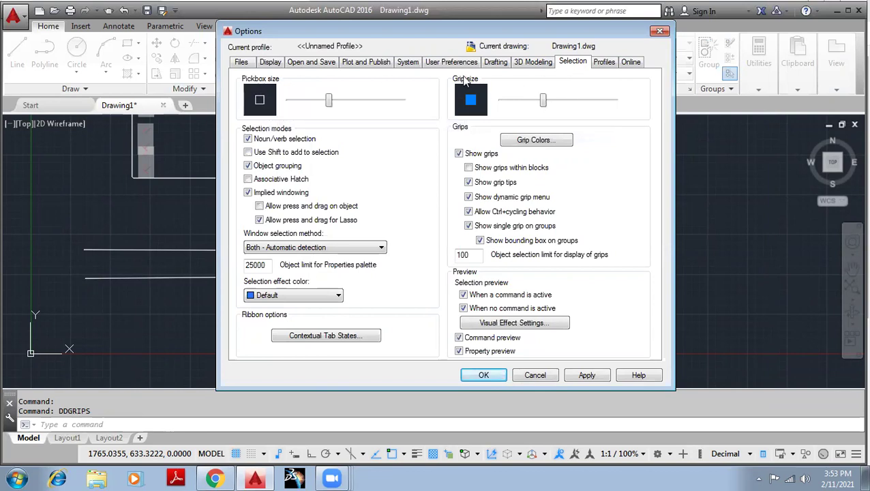
{"action": "left_click_drag", "start_coordinate": [437, 31], "coordinate": [624, 72]}
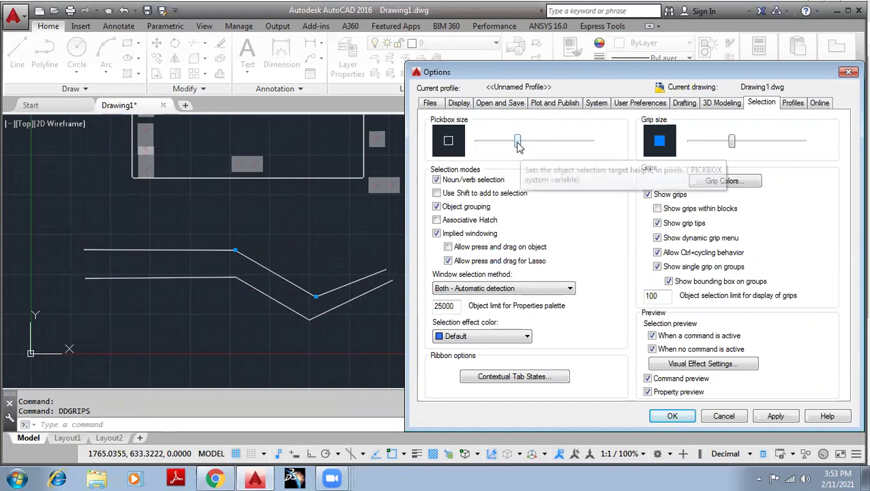
{"action": "left_click_drag", "start_coordinate": [521, 144], "coordinate": [593, 144]}
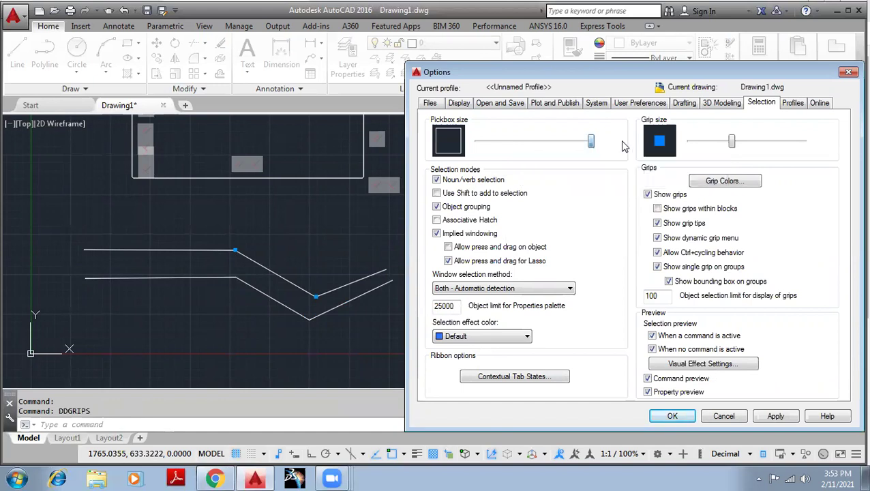
{"action": "left_click_drag", "start_coordinate": [602, 79], "coordinate": [461, 77]}
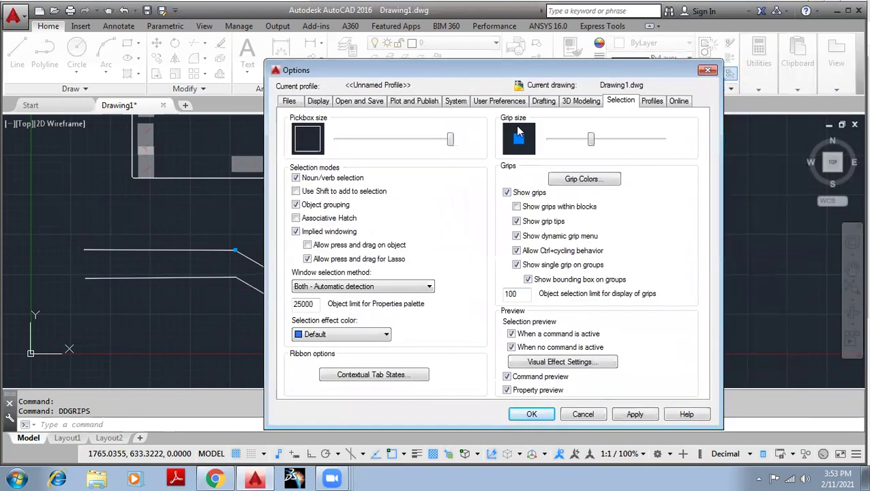
{"action": "left_click_drag", "start_coordinate": [568, 75], "coordinate": [574, 75]}
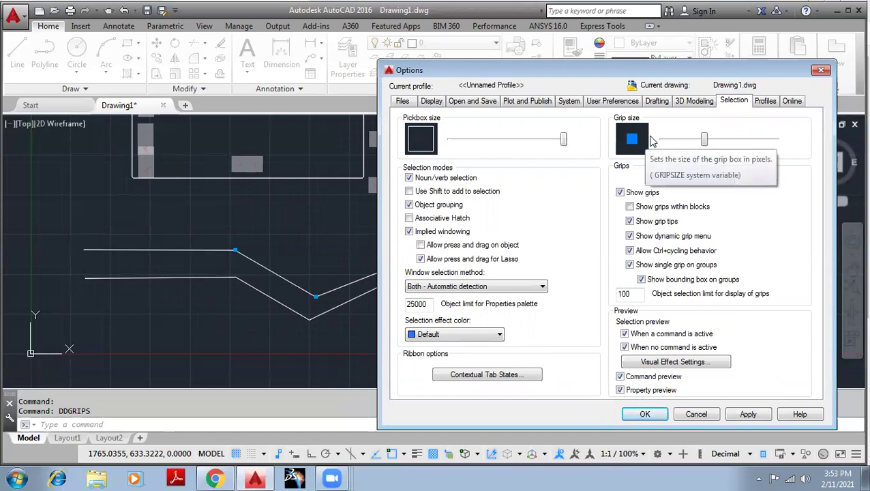
{"action": "left_click_drag", "start_coordinate": [704, 139], "coordinate": [776, 139]}
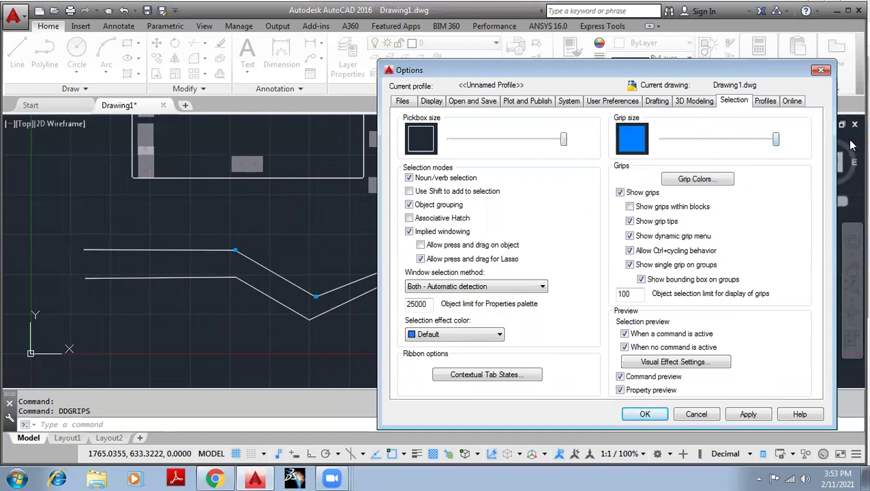
{"action": "left_click", "coordinate": [643, 414]}
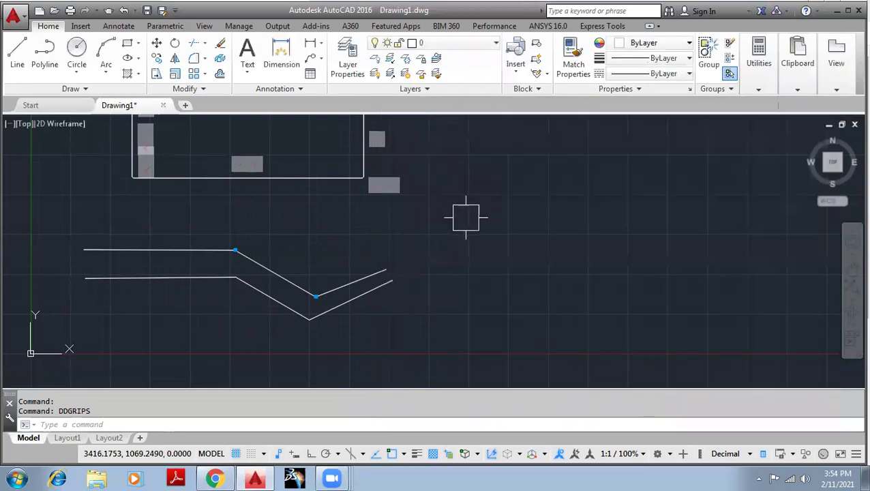